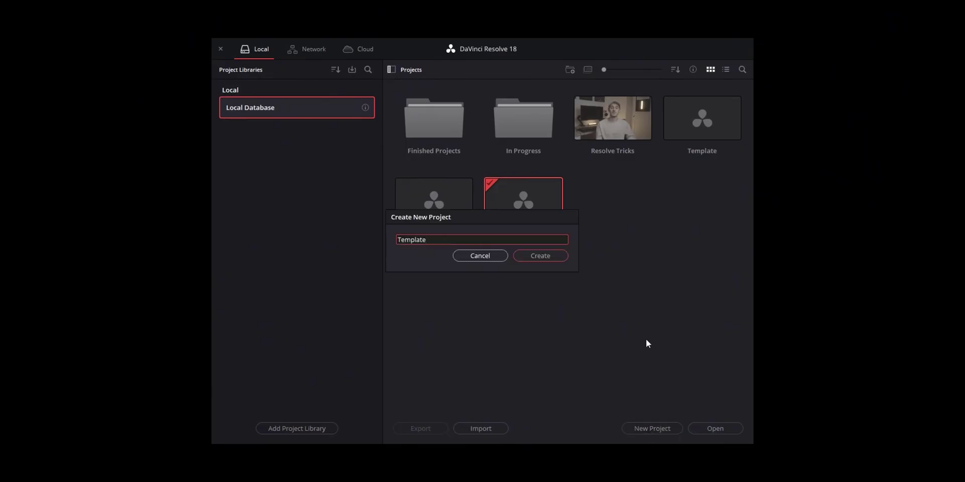
Name the new project Template in the Create New Project dialog.
text(emplate)
Create the Template project and review its proxy, optimized media and render cache settings.
key(Return)
key(shift+9)
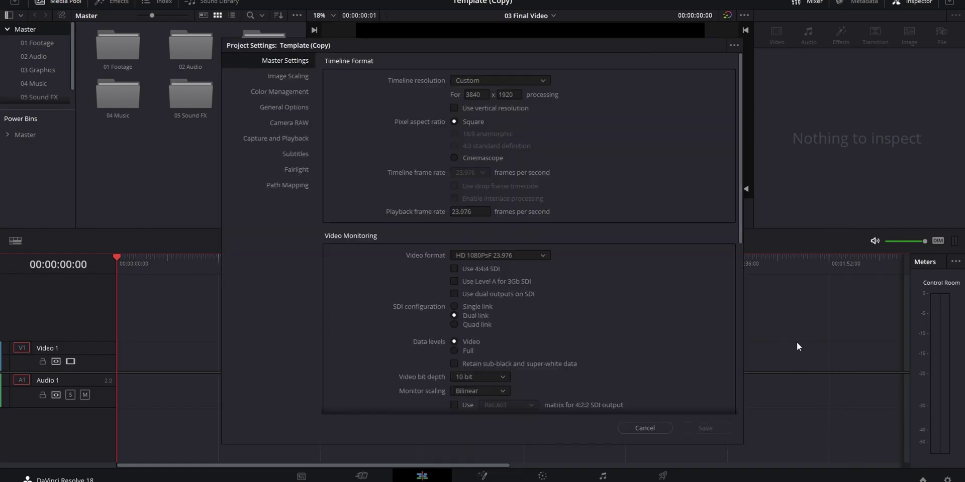
scroll(567, 257, down, 8)
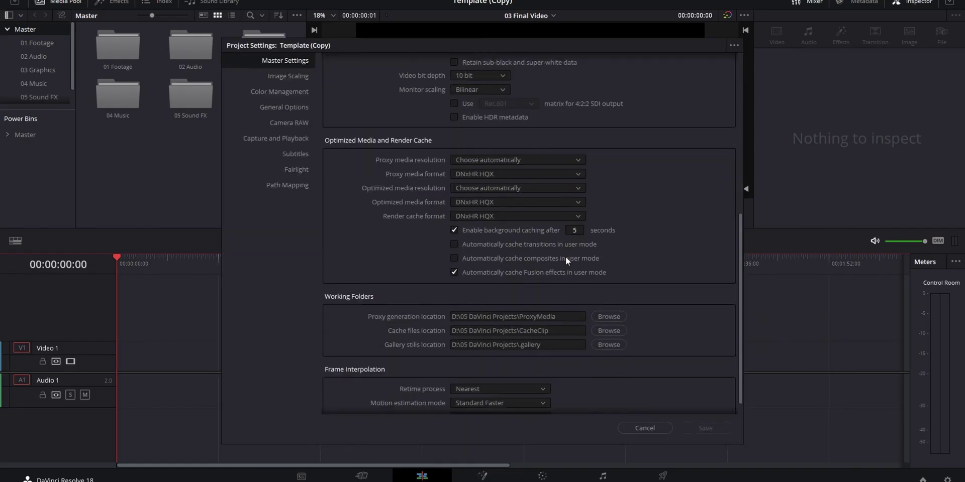
key(Escape)
right_click(147, 158)
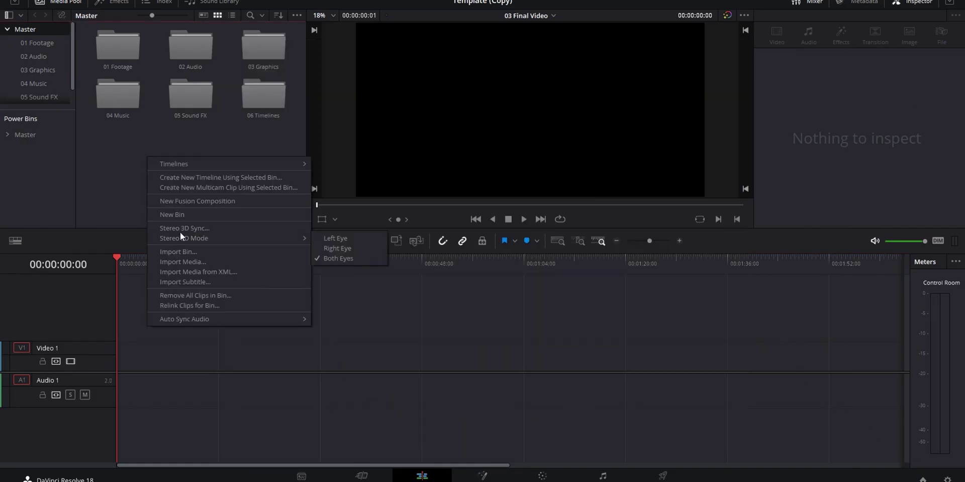
Add two new bins to the Media Pool.
click(179, 216)
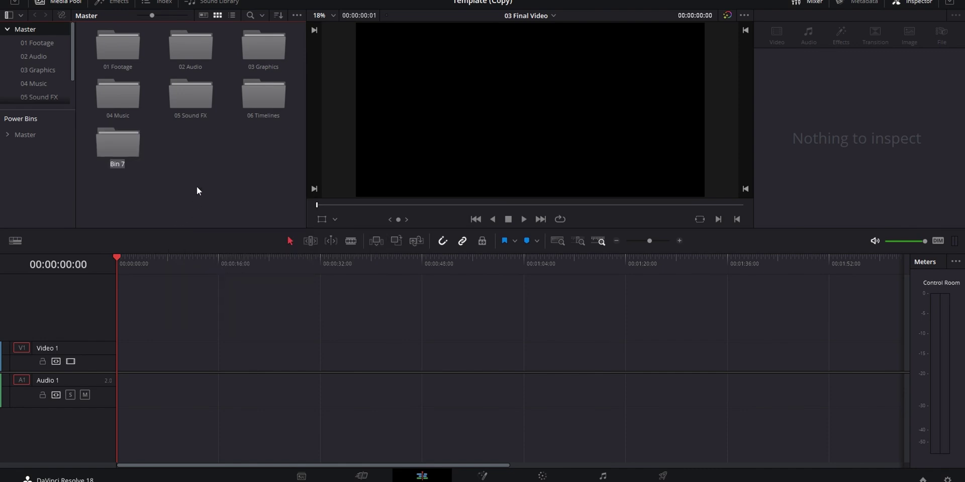
right_click(155, 136)
click(194, 194)
right_click(260, 165)
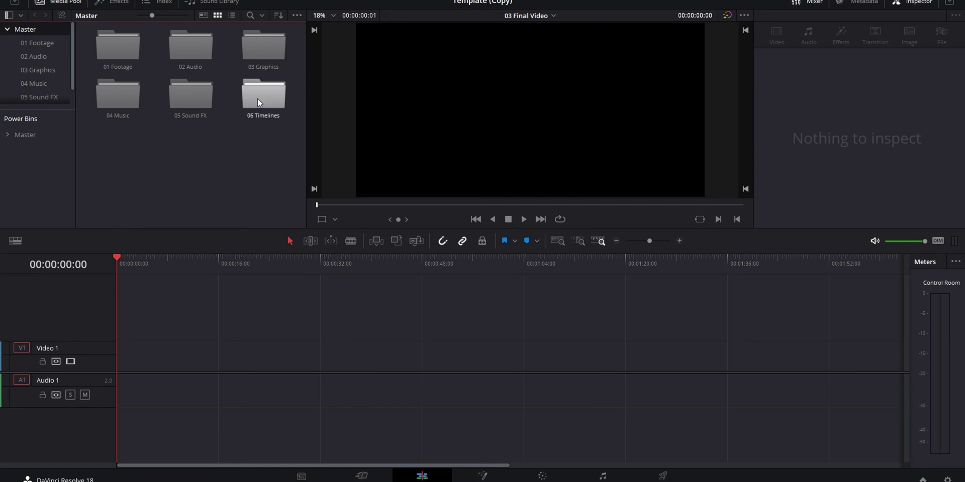
Open the 06 Timelines bin and look at the 01 All Footage and 02 Selects timelines.
double_click(441, 161)
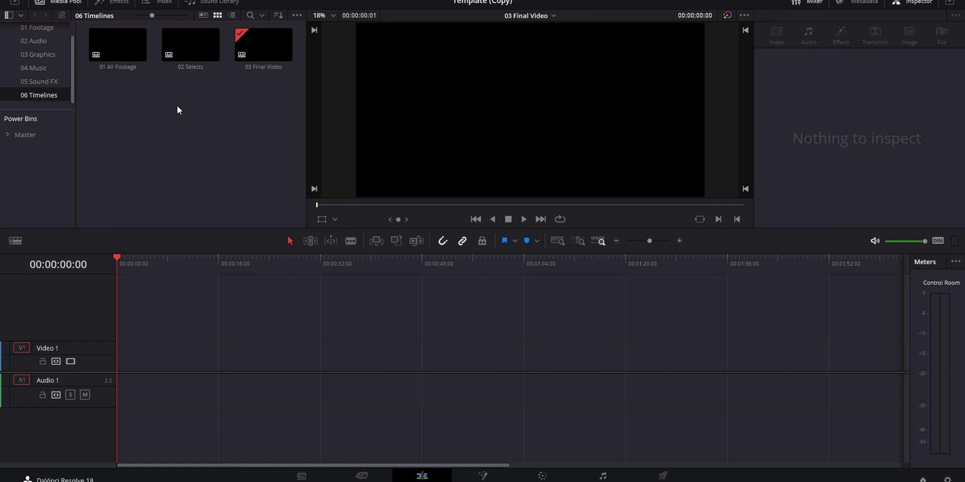
click(114, 47)
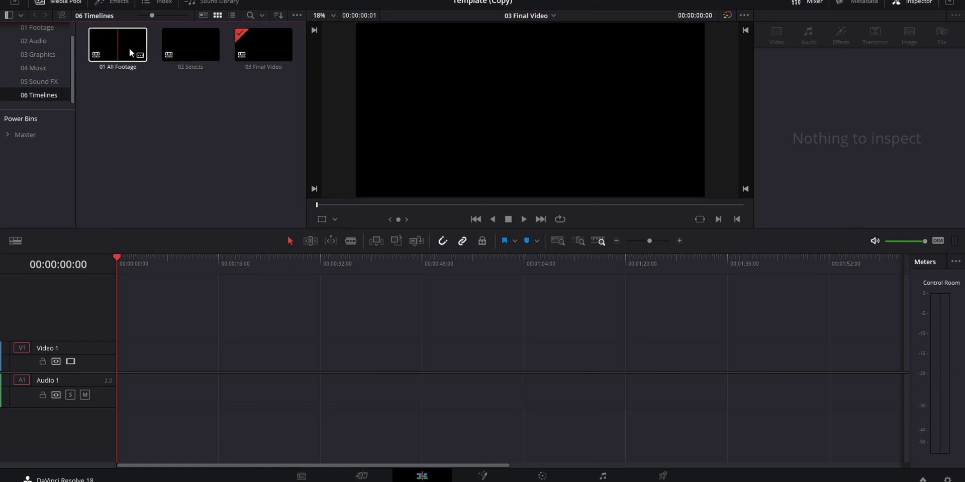
click(195, 50)
click(209, 91)
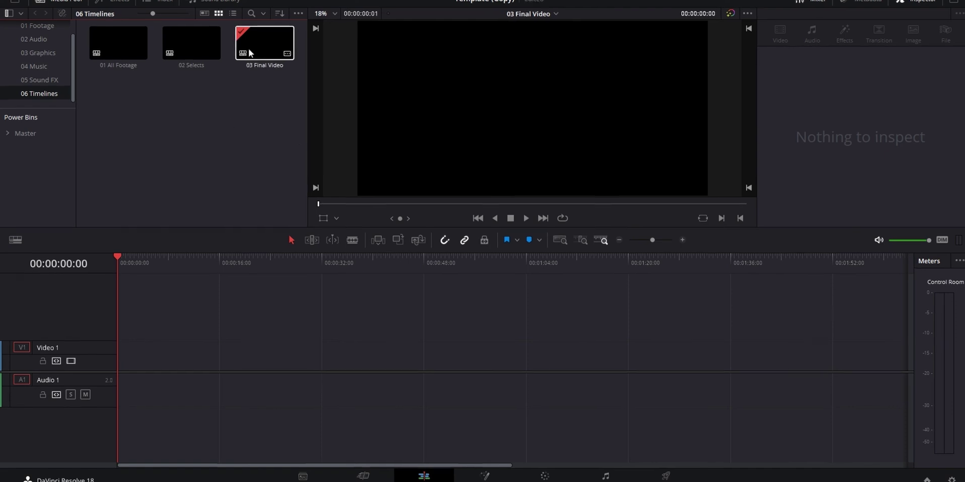
Add two video tracks and a second audio track, renaming it BG Music.
right_click(70, 296)
click(71, 297)
right_click(70, 296)
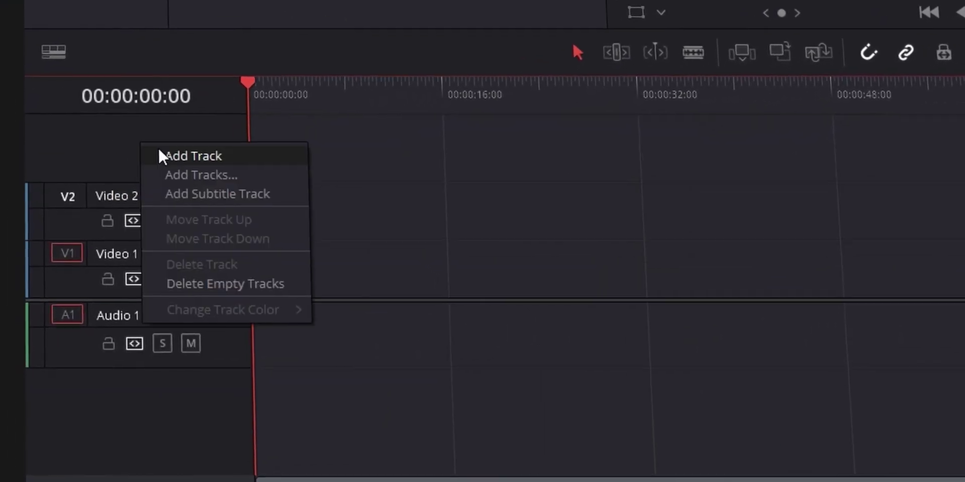
click(159, 153)
right_click(102, 432)
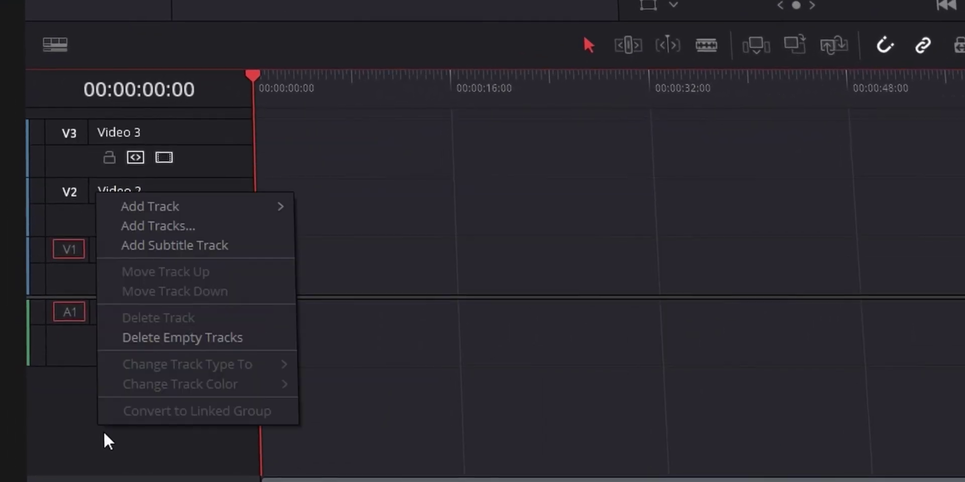
click(316, 205)
double_click(149, 376)
text(BG Music)
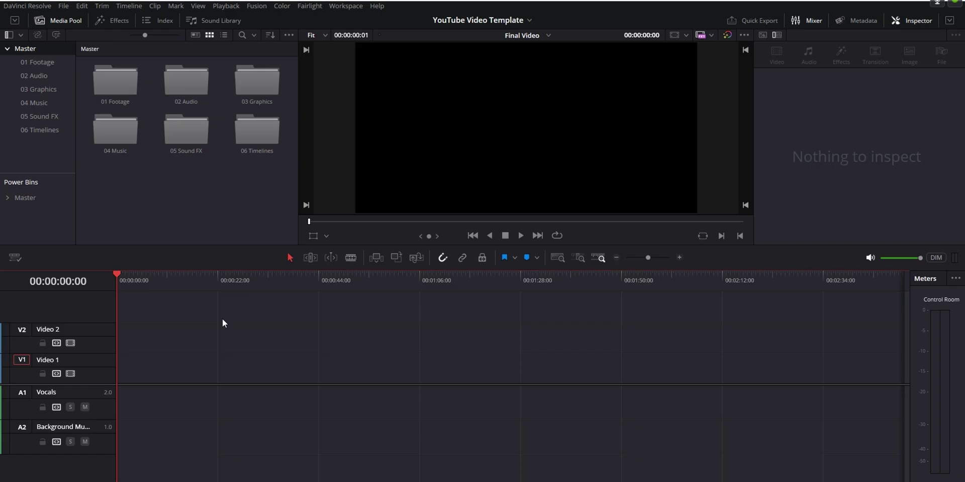
Lower the Background Music volume to -18 and enable Voice Isolation on Vocals.
click(99, 445)
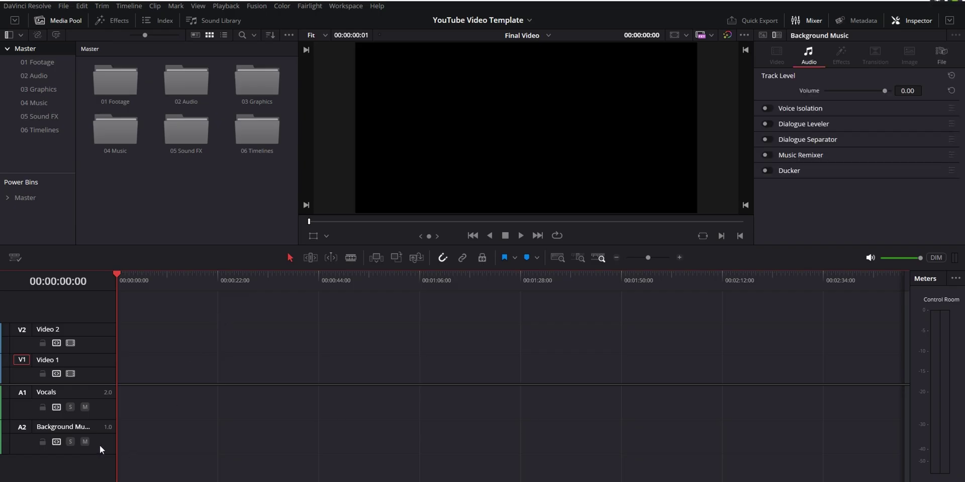
click(907, 90)
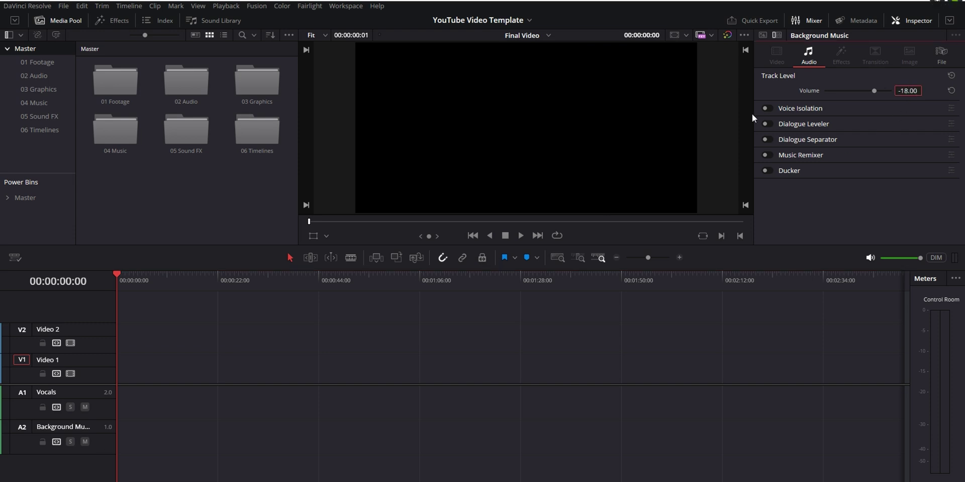
click(97, 410)
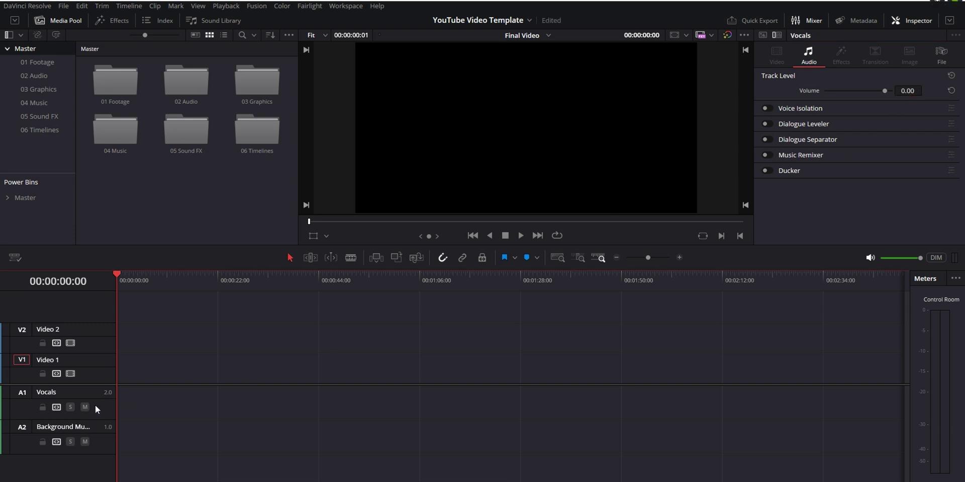
click(767, 109)
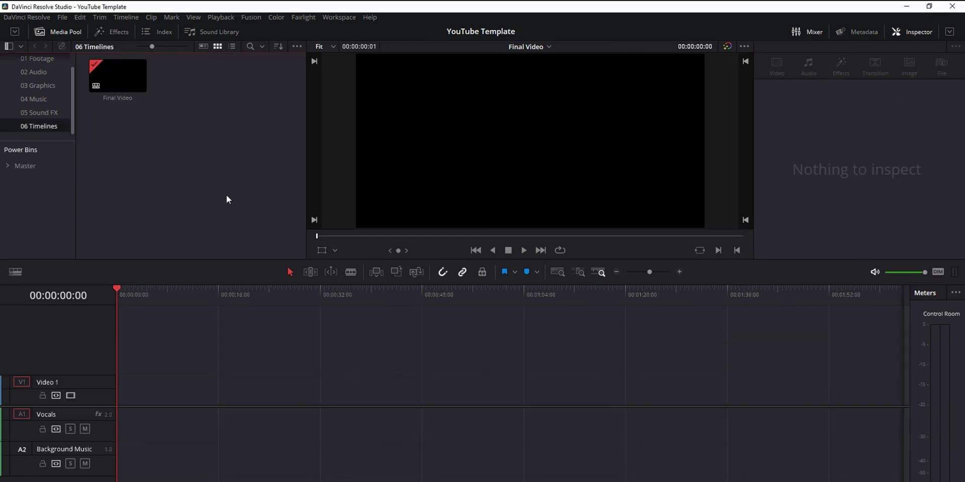
Save the template, reopen Template read-only and save a copy named New Project.
key(ctrl+s)
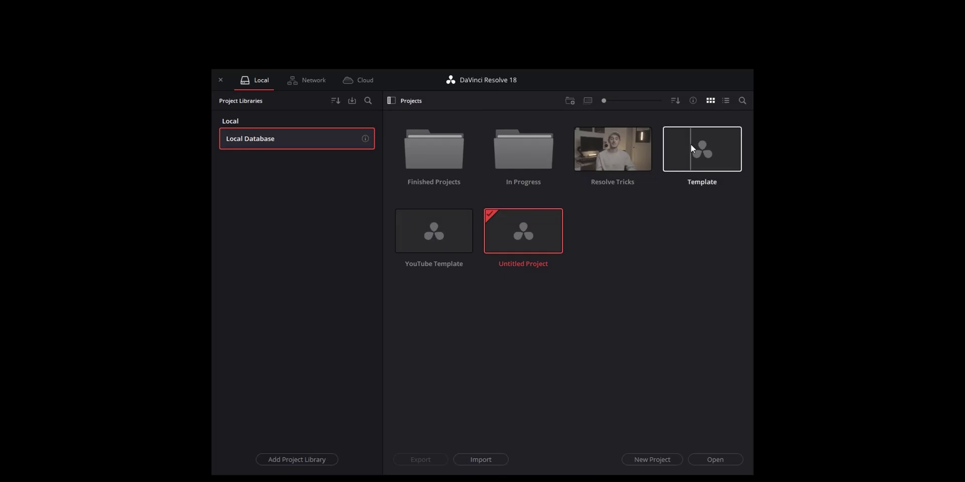
right_click(691, 145)
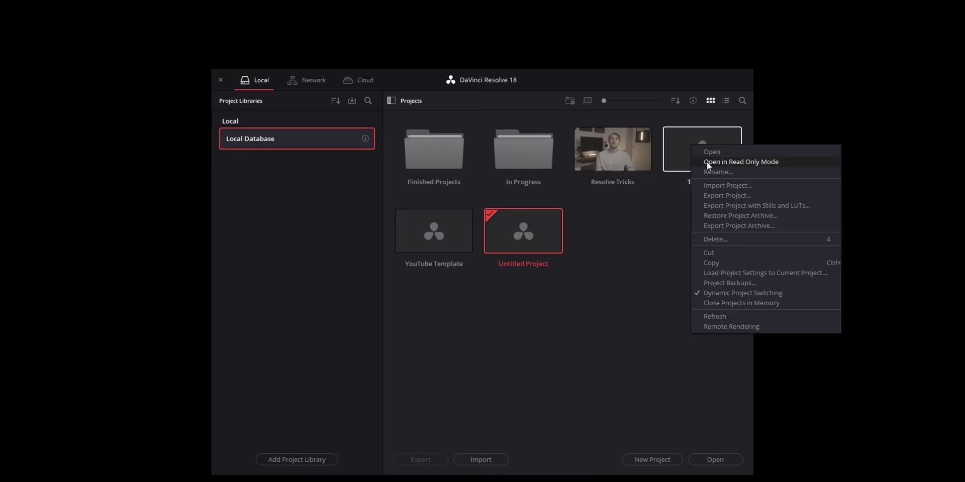
click(706, 162)
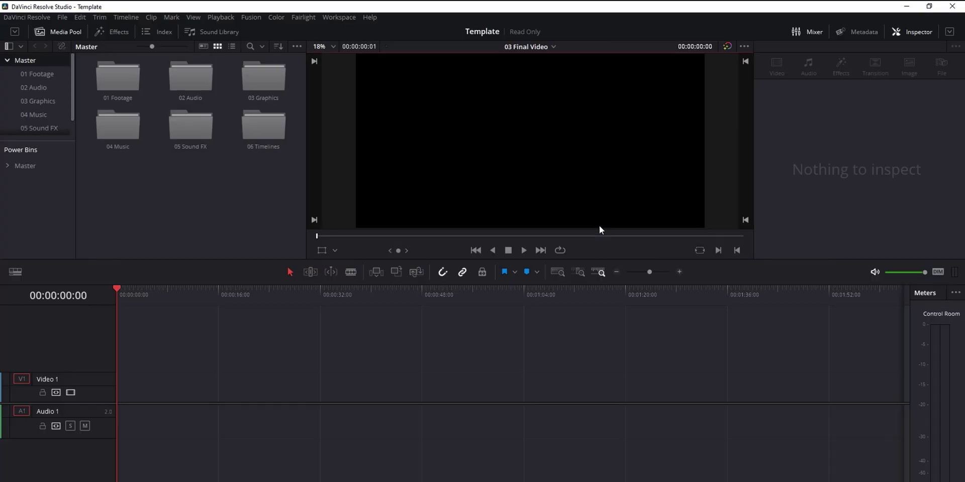
key(ctrl+shift+s)
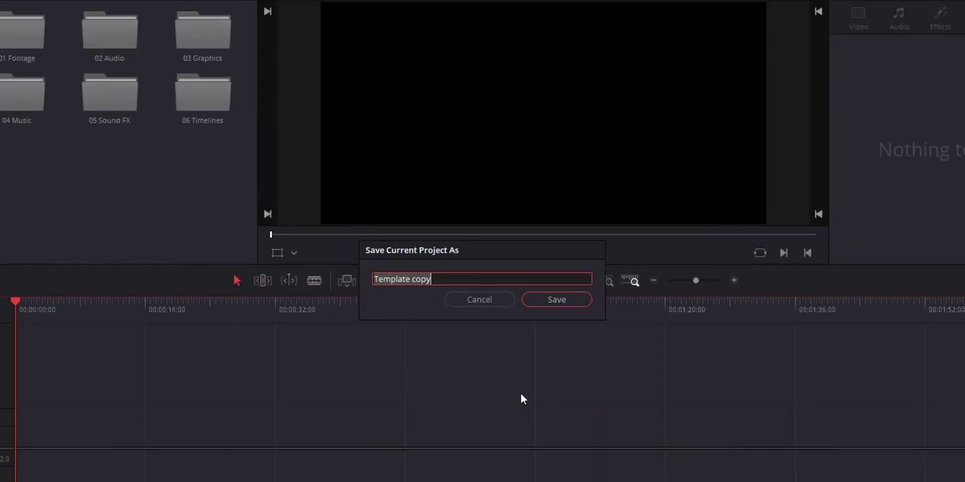
text(New Project)
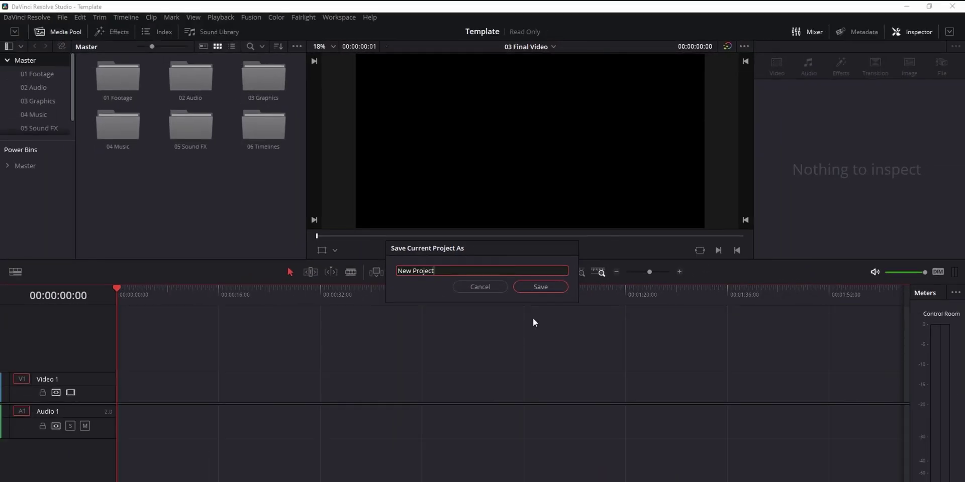
click(545, 286)
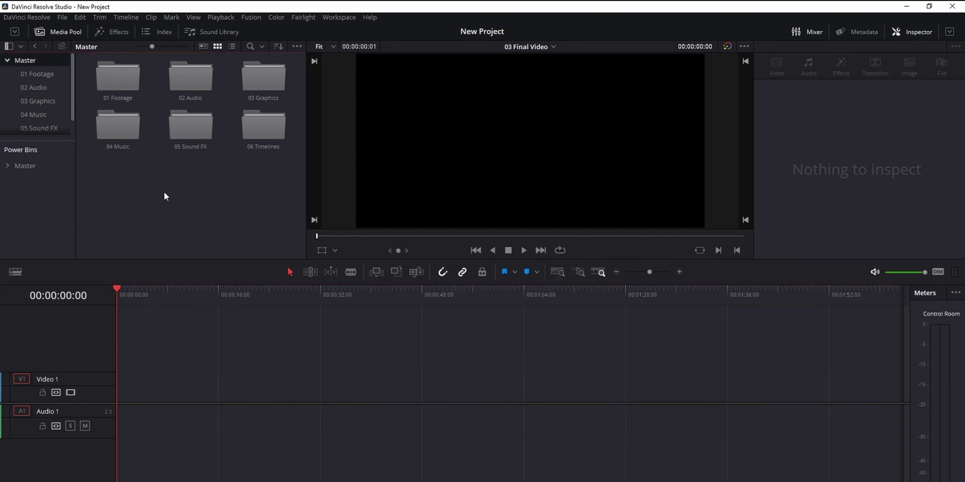
Check the 06 Timelines bin in the copy, then return to the Master bin.
scroll(59, 113, down, 1)
click(49, 126)
scroll(38, 89, up, 1)
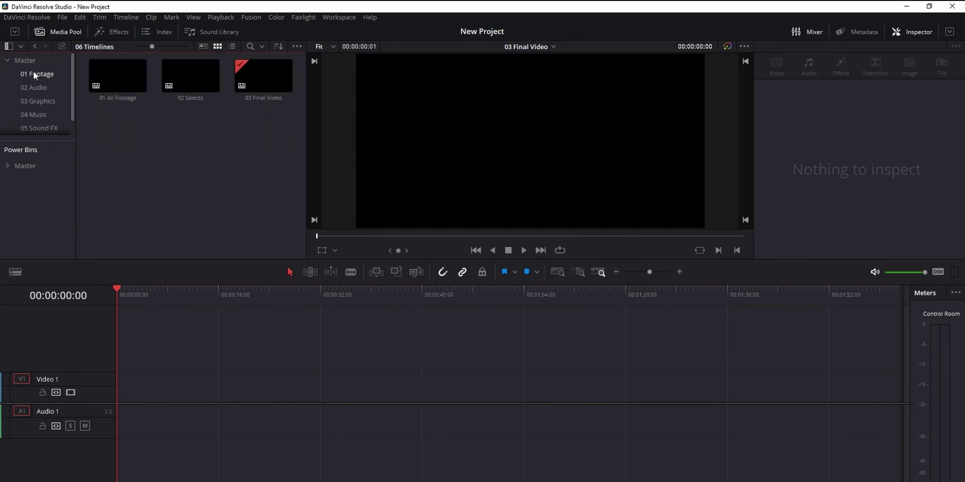
click(32, 62)
key(shift+1)
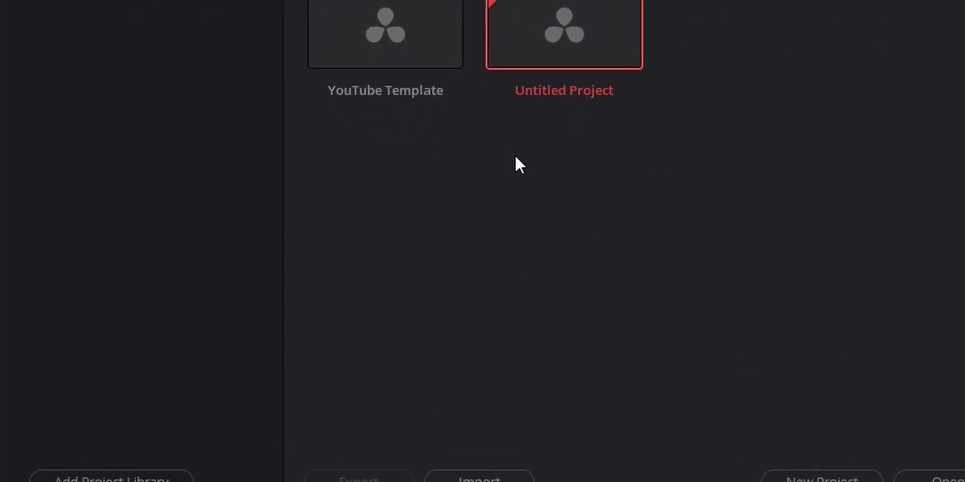
Load the AllTrails Spec project from Finished Projects, showing its 03 Final timeline.
right_click(498, 265)
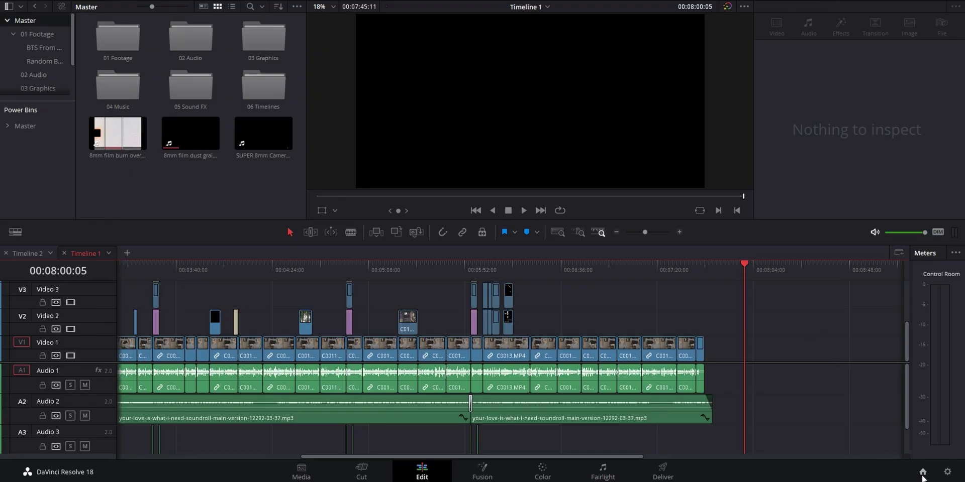
click(922, 475)
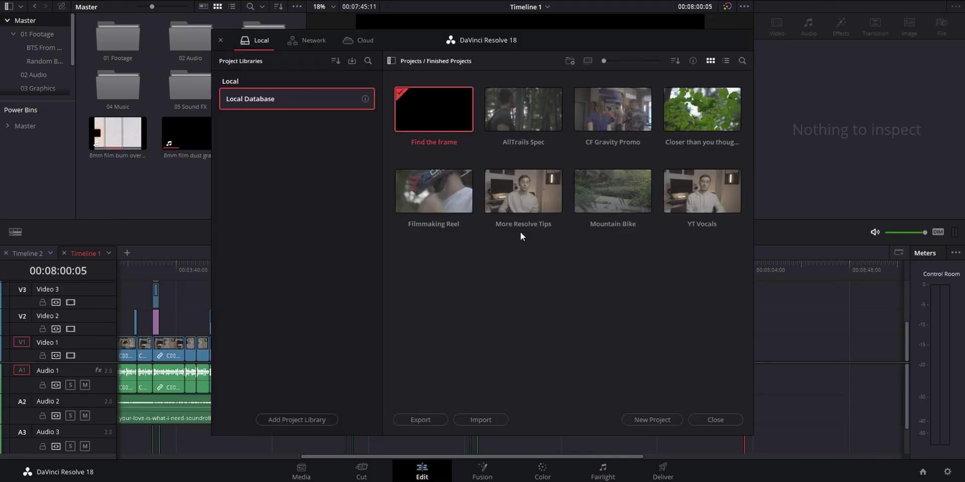
double_click(517, 113)
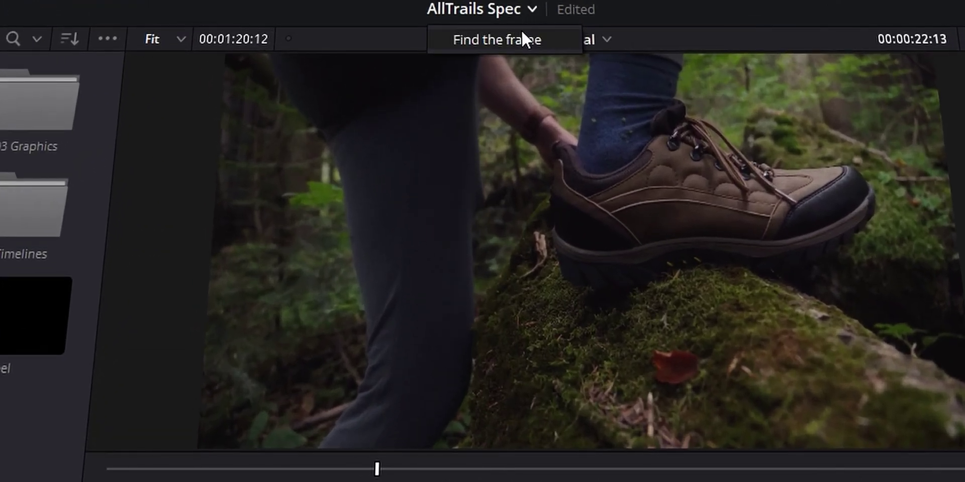
click(521, 34)
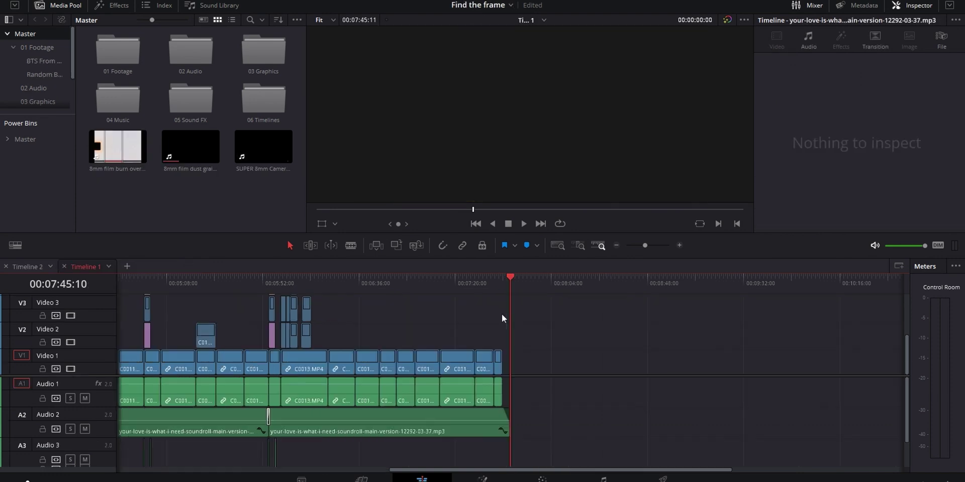
click(563, 285)
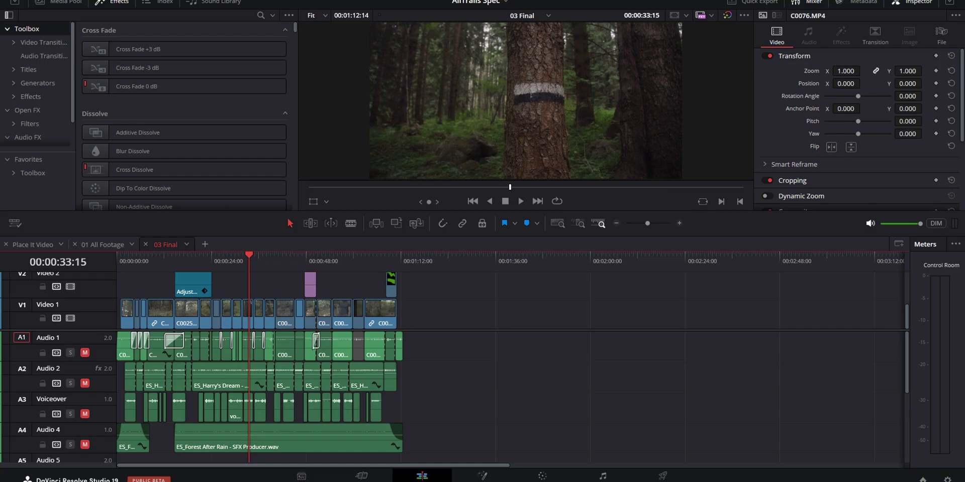
click(923, 479)
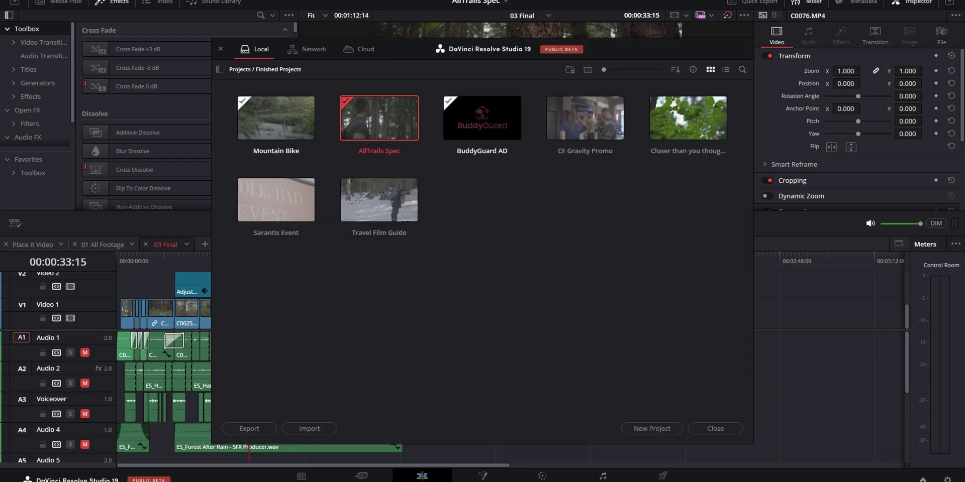
right_click(285, 121)
click(482, 145)
right_click(483, 145)
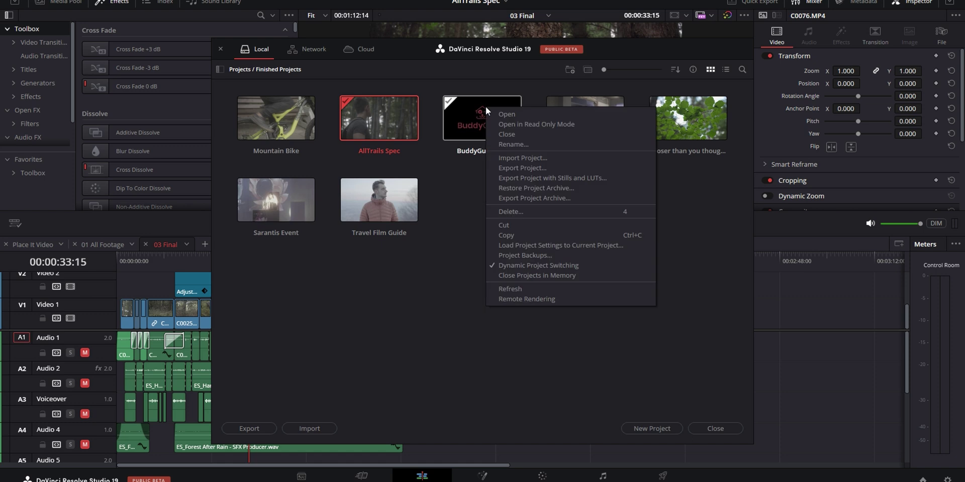
click(618, 390)
click(221, 49)
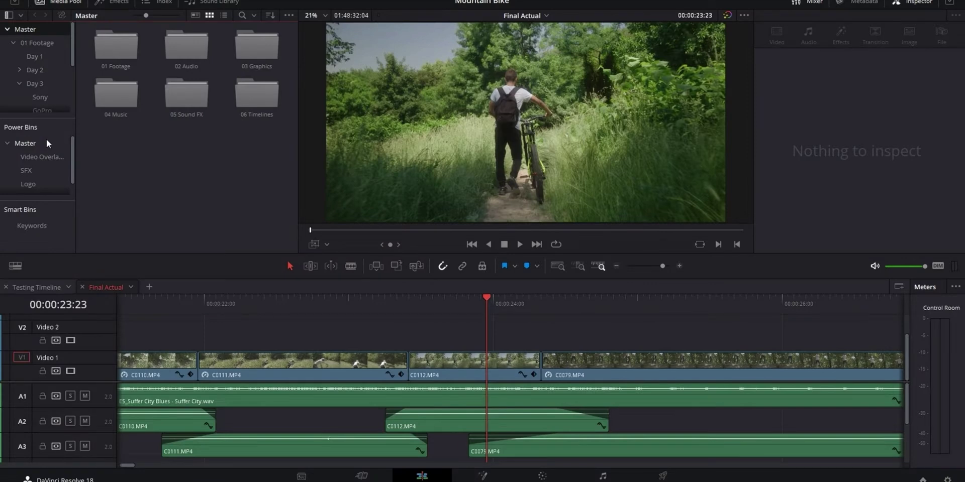
Browse the shared power bin folders, opening the Background music and SFX bins.
click(46, 142)
drag(91, 166, 266, 40)
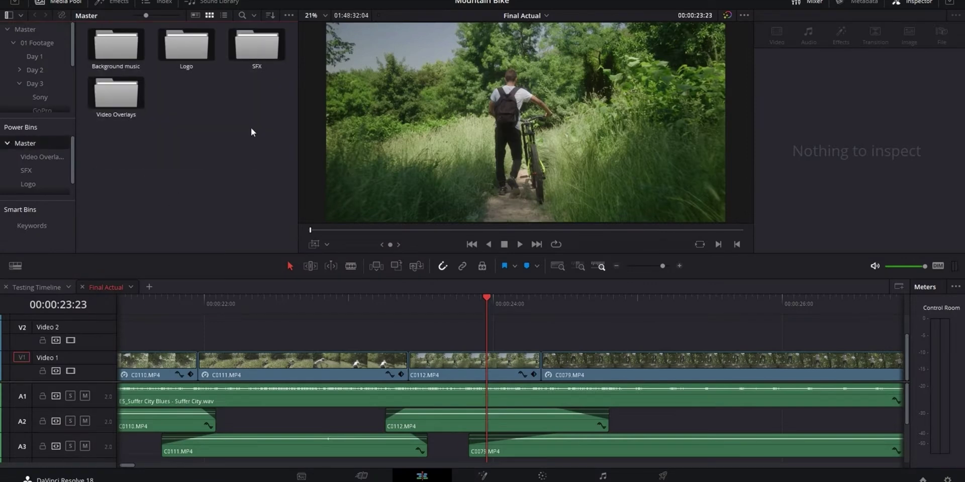
click(219, 171)
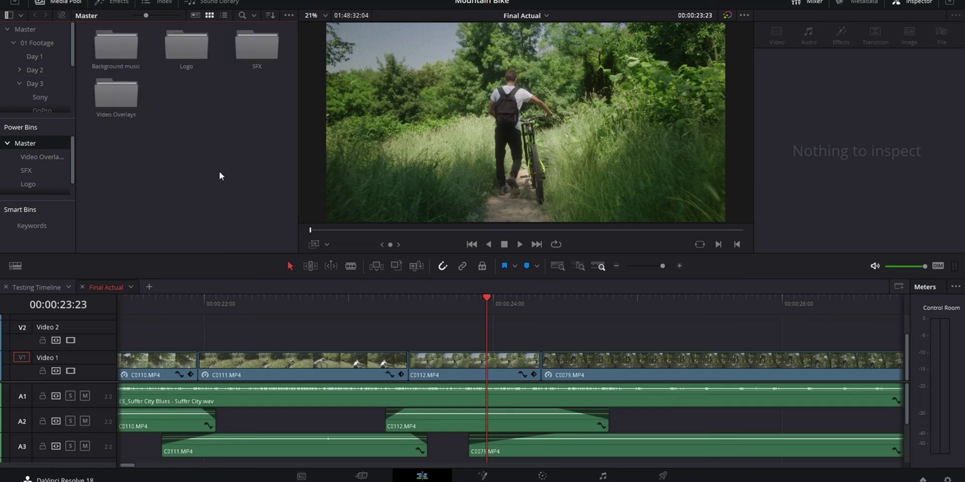
double_click(126, 56)
click(35, 15)
double_click(241, 46)
scroll(231, 156, down, 10)
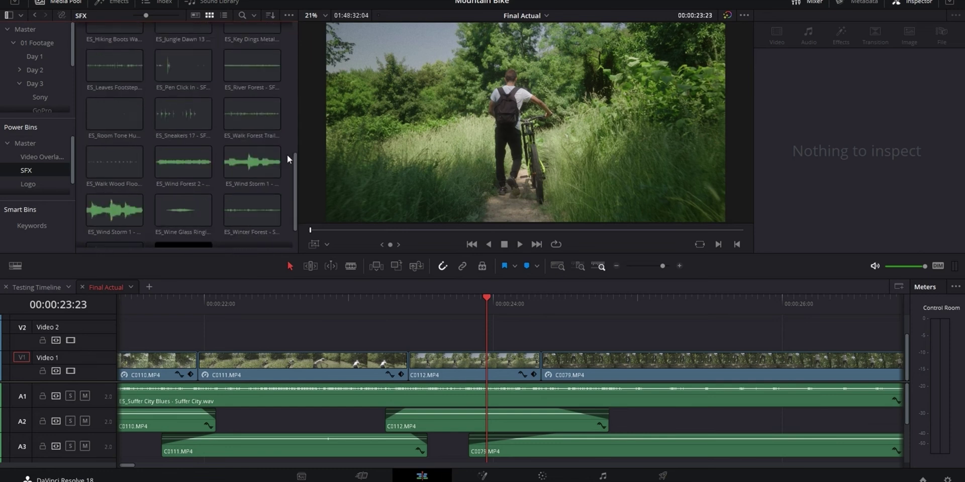
scroll(287, 154, down, 1)
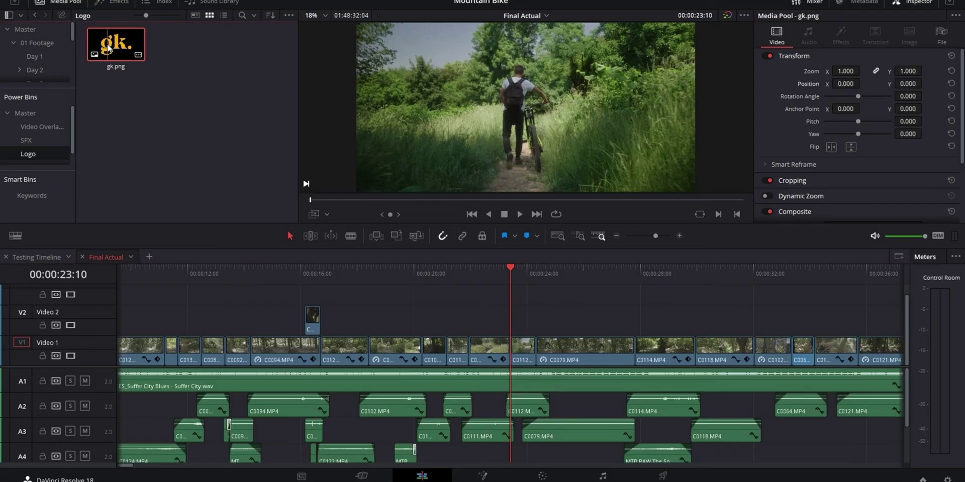
Shrink the gk.png logo to 0.410 zoom and move it to the lower right.
double_click(108, 47)
scroll(625, 108, down, 1)
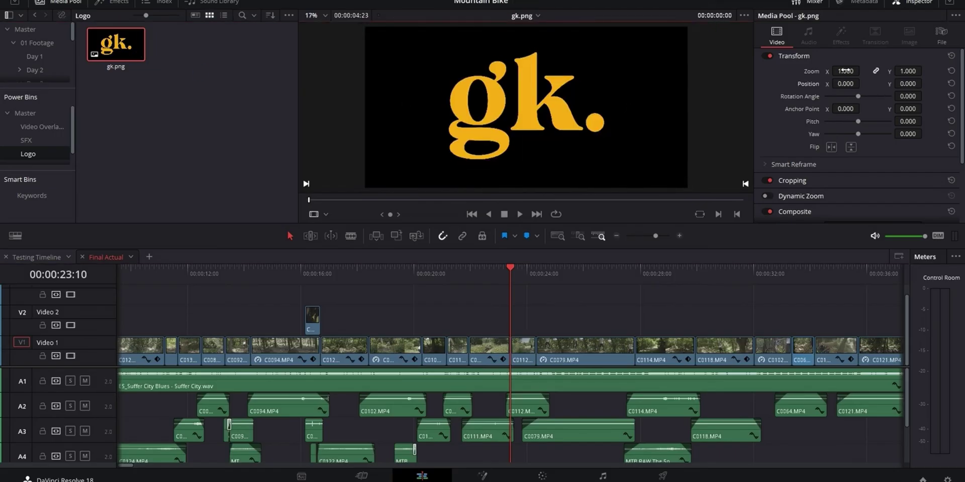
drag(843, 67, 929, 84)
Place two copies of the resized logo on Video 2 over the footage.
click(576, 292)
drag(115, 44, 449, 322)
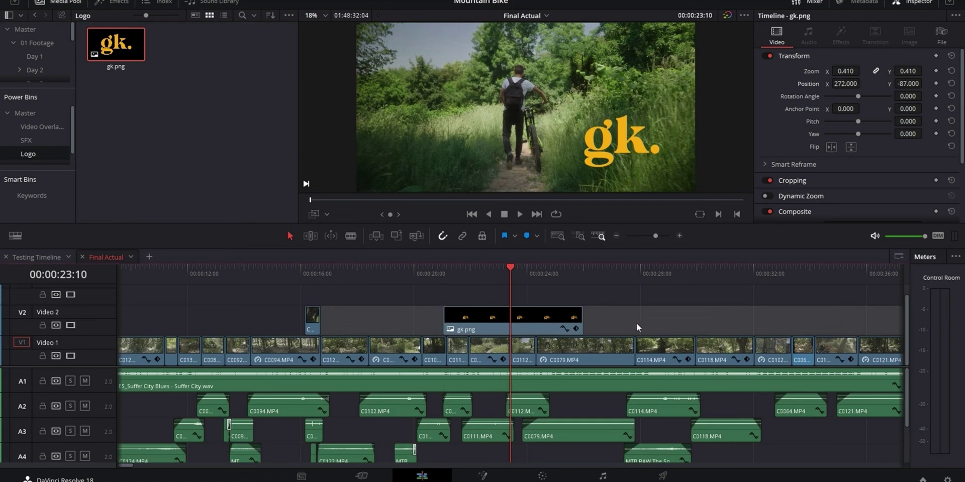
scroll(636, 328, right, 5)
drag(115, 45, 435, 328)
click(452, 271)
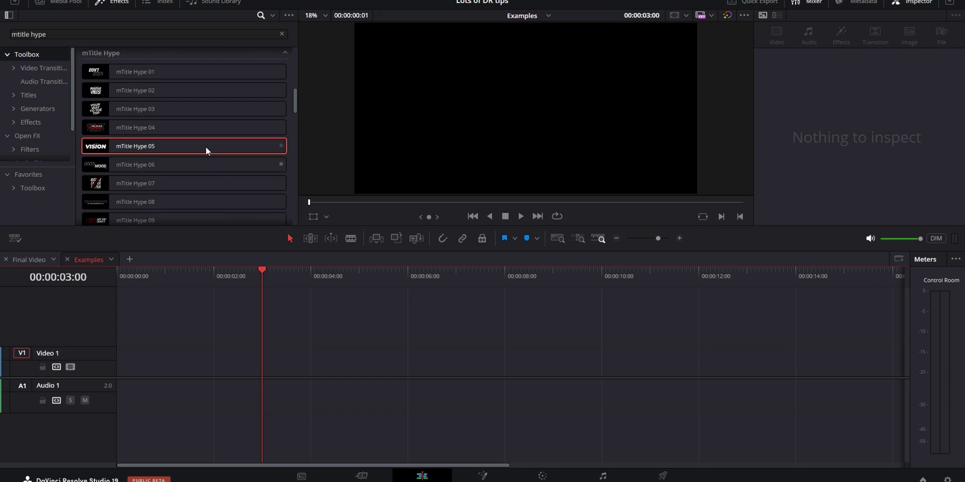
Drop the mTitle Hype 05 title onto Video 1 and expand its Title Controls.
drag(206, 146, 293, 360)
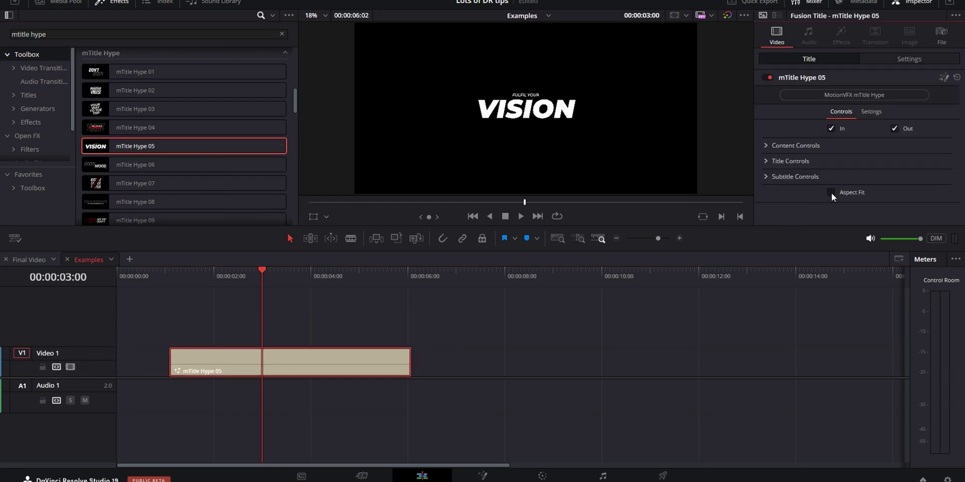
click(766, 161)
Replace the title text with the discount code and change the subtitle to 10% OFF AT CHECKOUT WITH CODE.
text("GEORGE10")
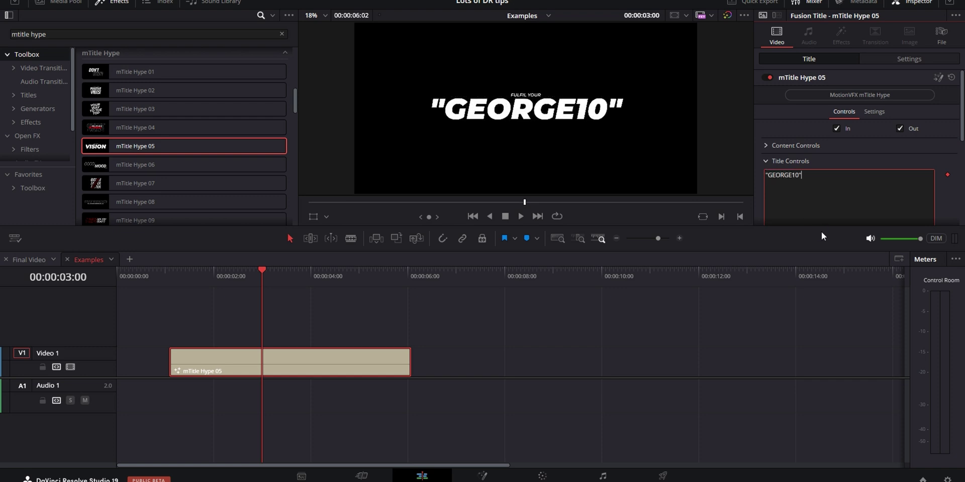
click(765, 161)
click(766, 176)
scroll(805, 189, down, 1)
drag(813, 163, 758, 162)
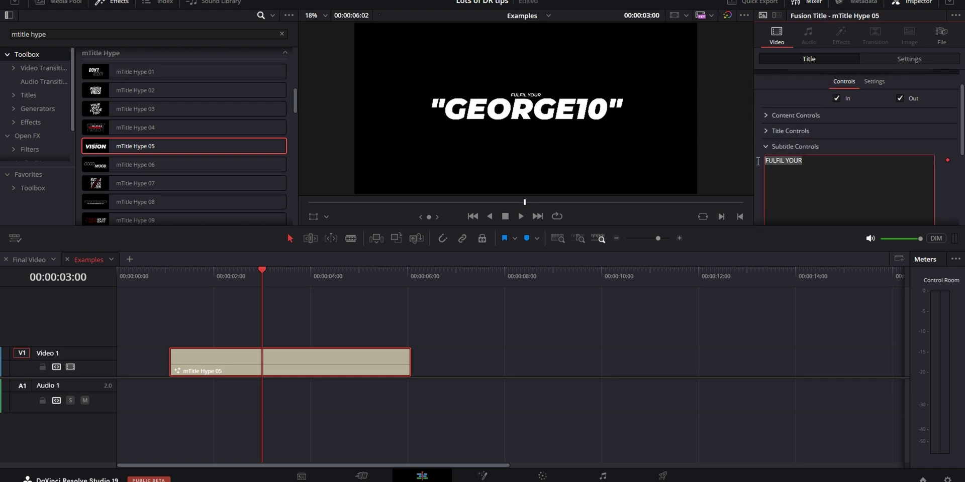
text(10% OFF AT CHECKOUT WITH CODE)
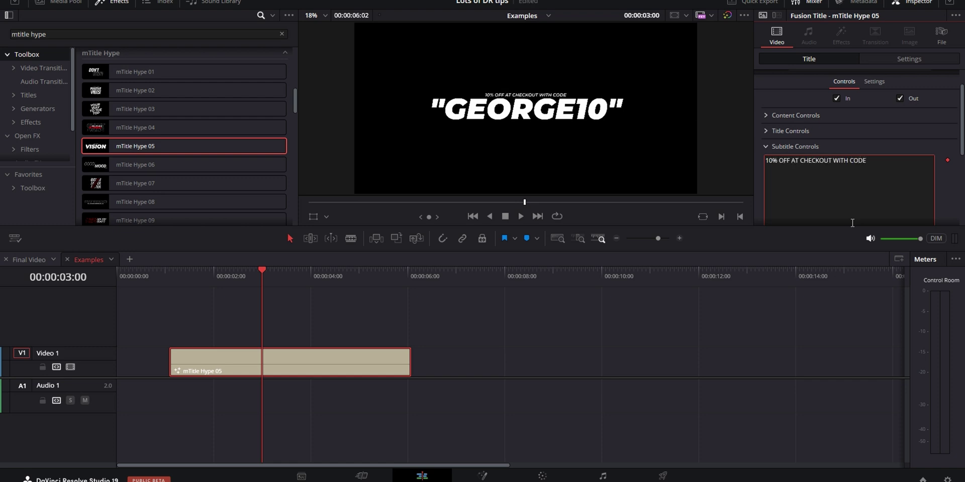
Enlarge the subtitle to 0.046 scale.
scroll(878, 184, down, 3)
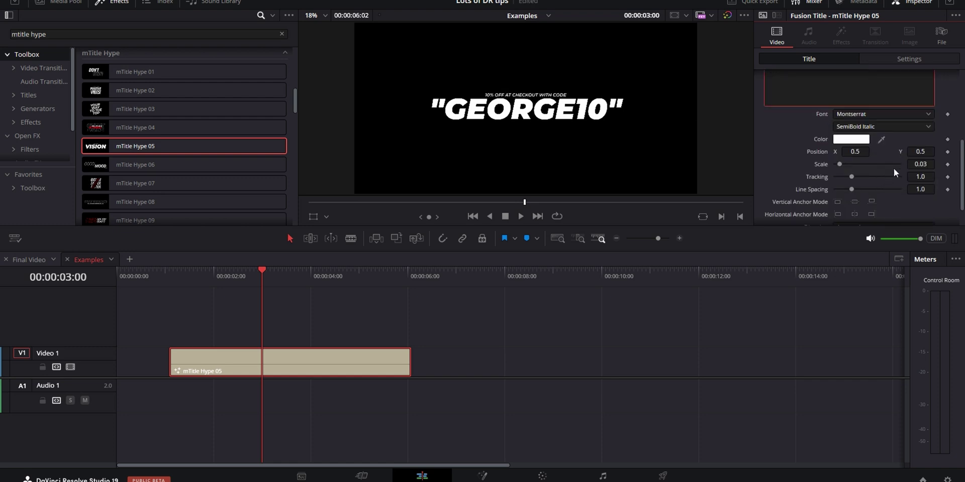
mouse_move(923, 160)
mouse_down()
mouse_move(940, 160)
mouse_move(922, 152)
mouse_up()
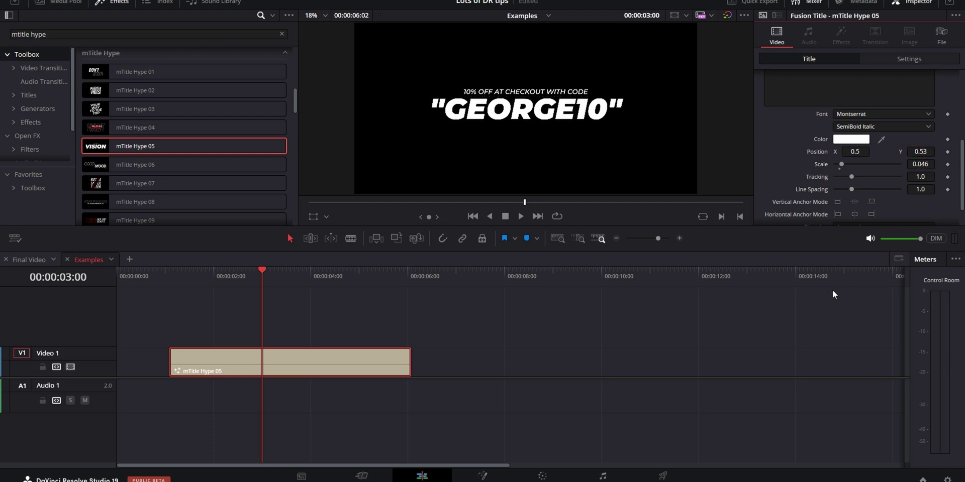
click(59, 2)
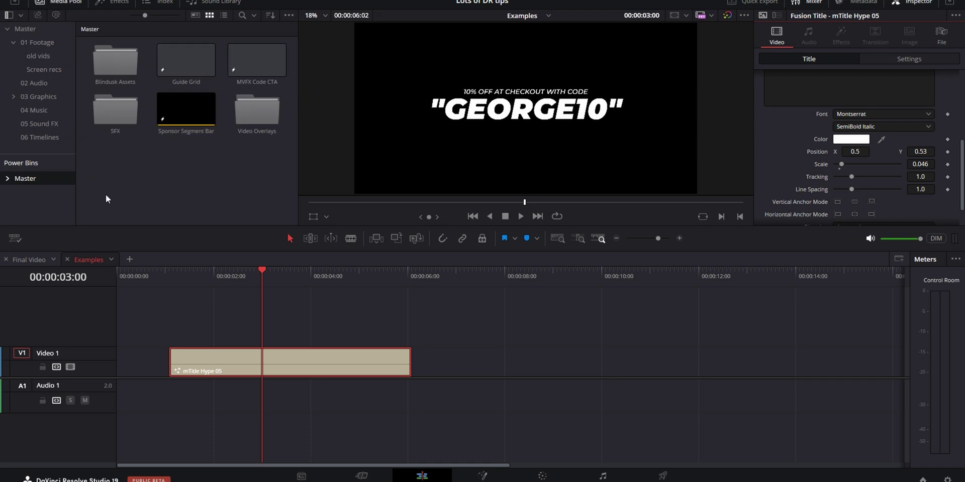
Save the customised mTitle Hype 05 title into the Master bin and place a second copy on Video 1.
click(34, 179)
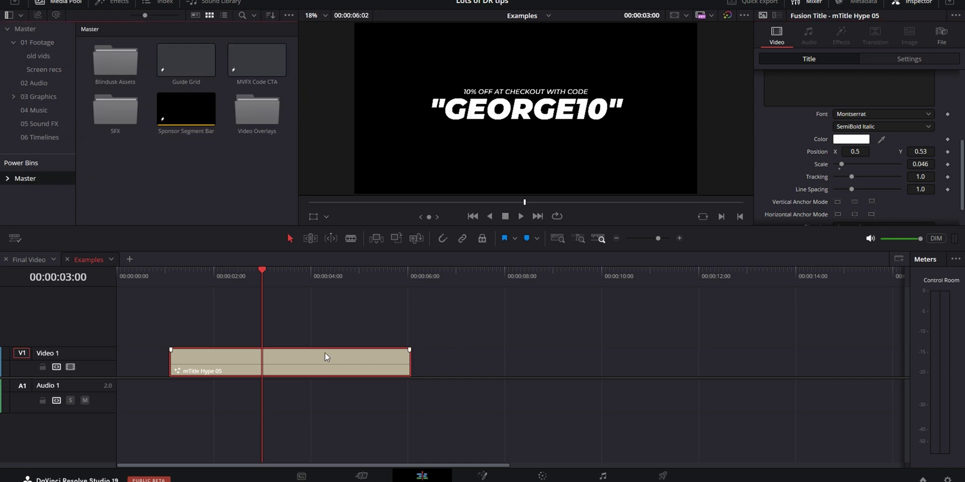
drag(310, 366, 191, 183)
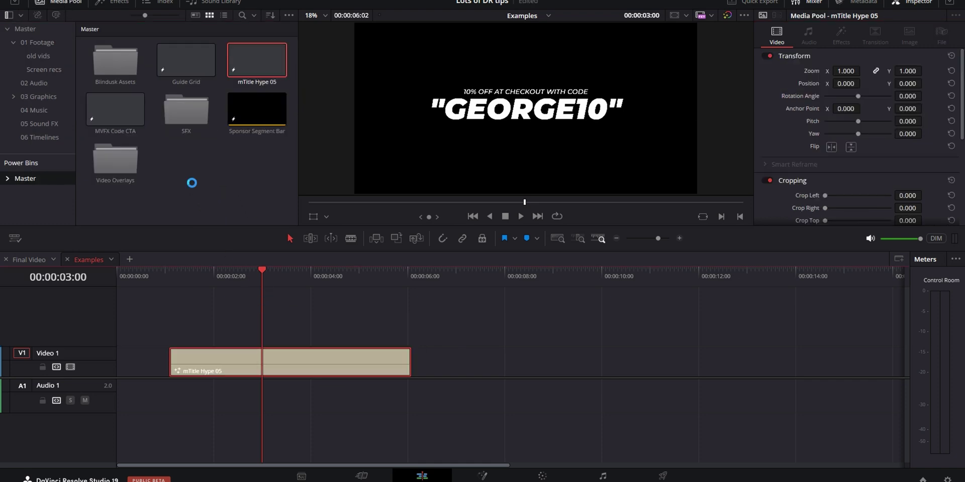
drag(251, 64, 464, 360)
click(571, 275)
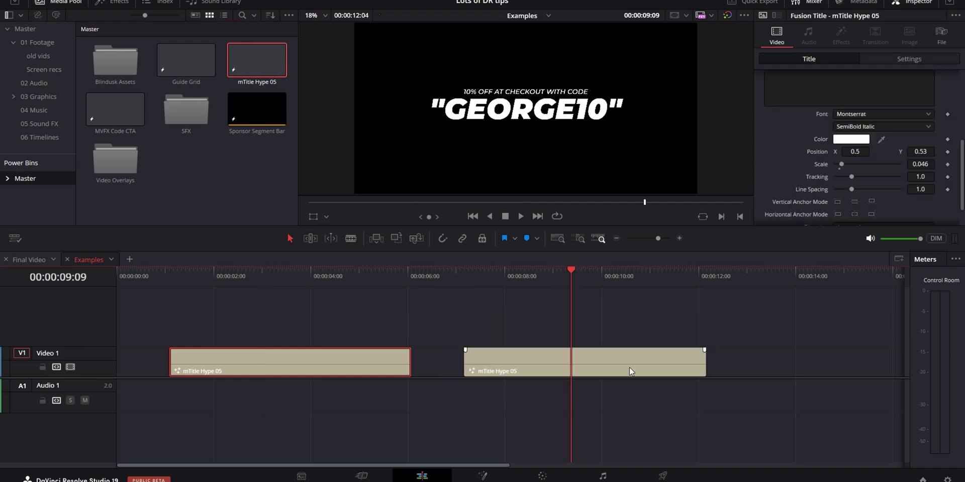
drag(558, 275, 595, 297)
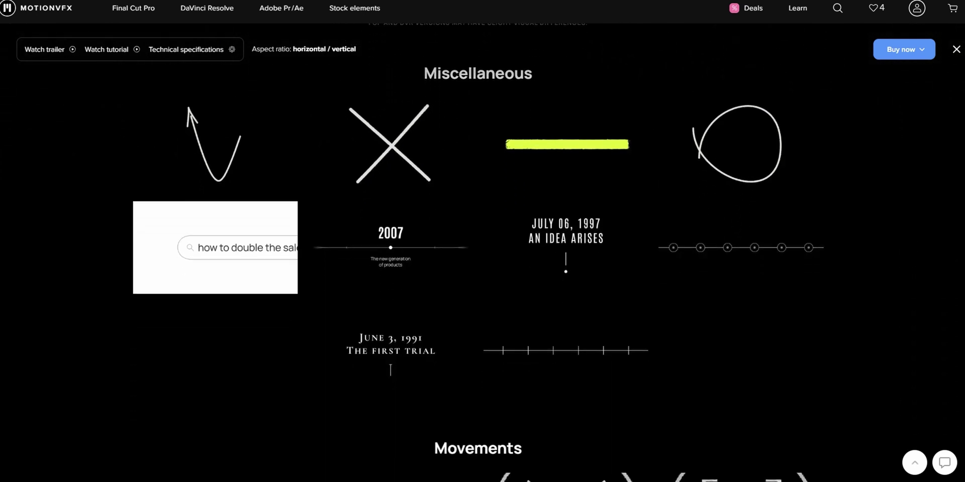
Scroll through the MotionVFX DaVinci Resolve plugin listings and the mStyle VCR product page.
scroll(482, 251, down, 7)
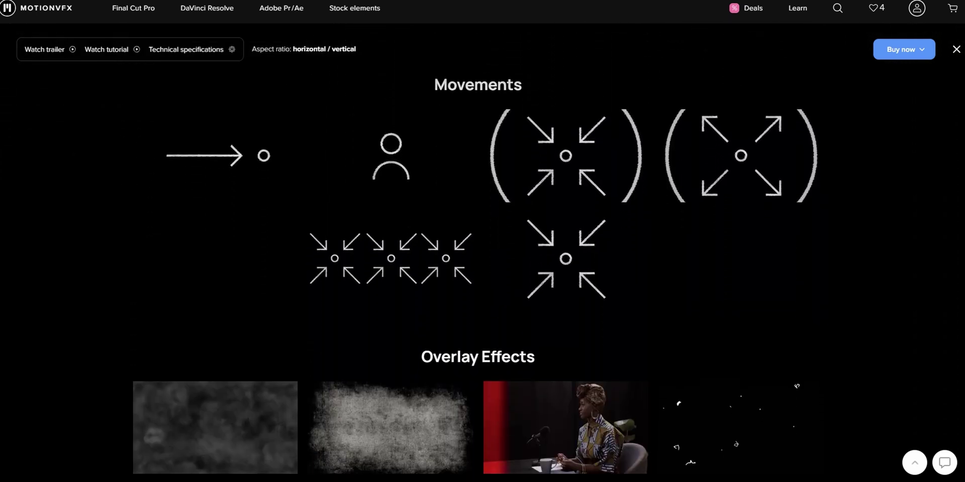
scroll(482, 251, down, 7)
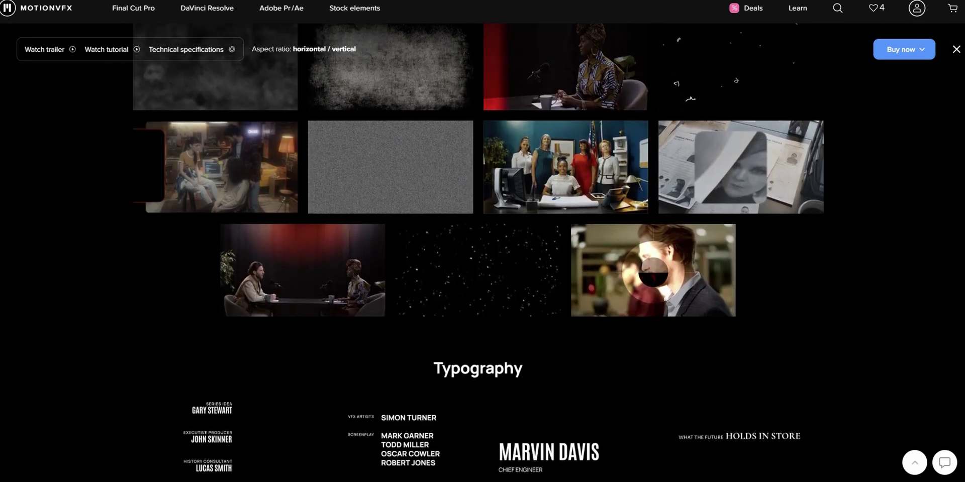
scroll(483, 251, down, 2)
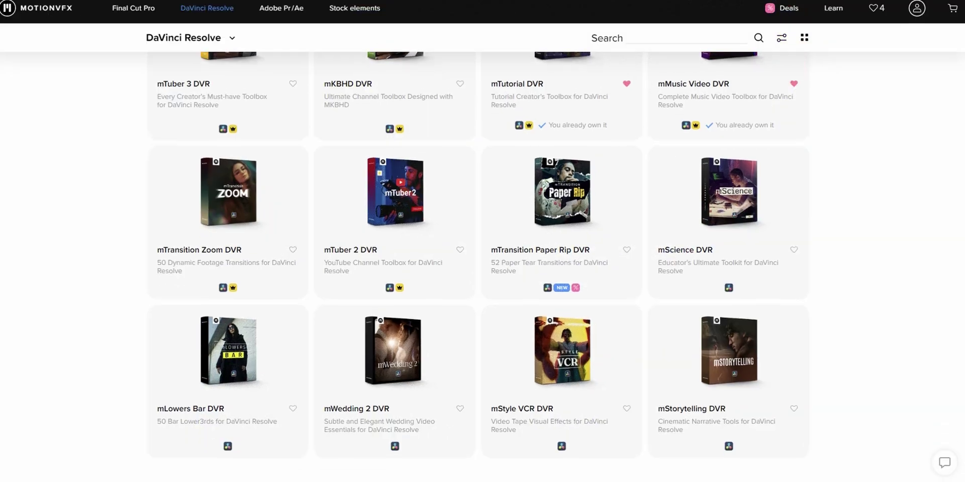
scroll(482, 251, down, 4)
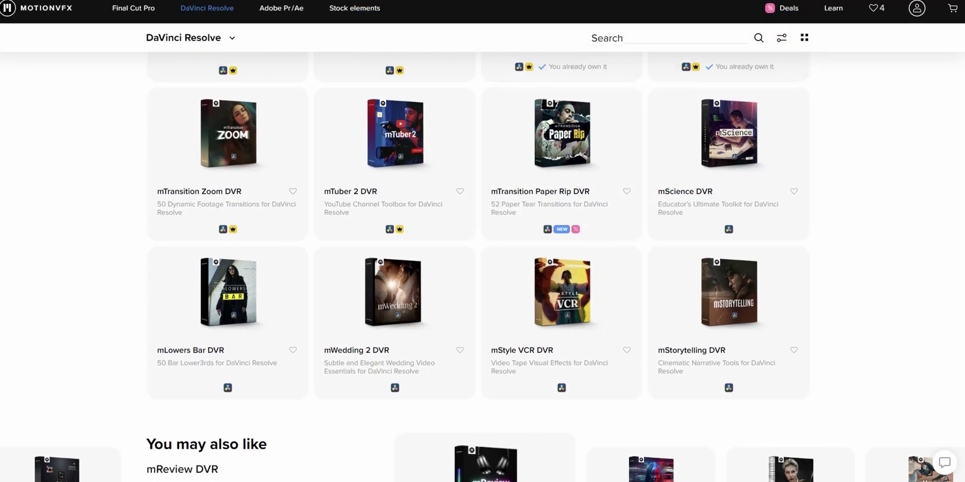
scroll(482, 251, down, 5)
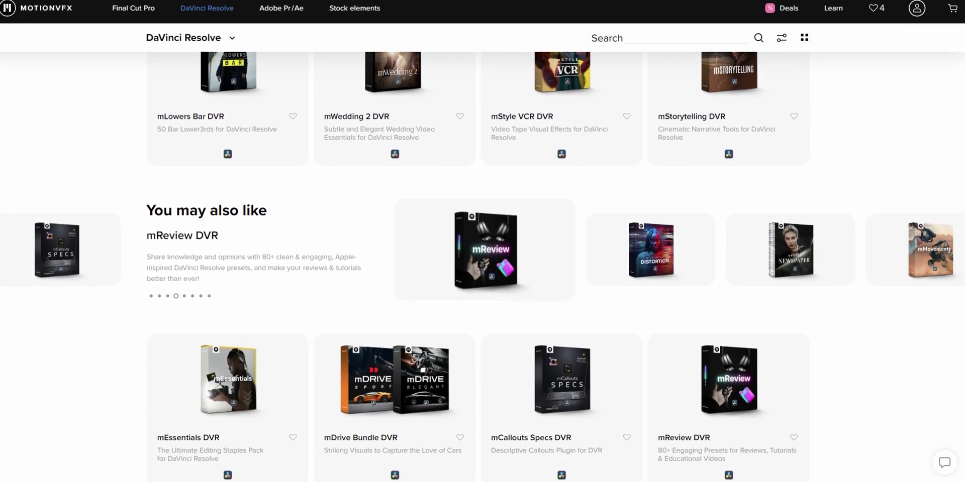
scroll(482, 251, down, 5)
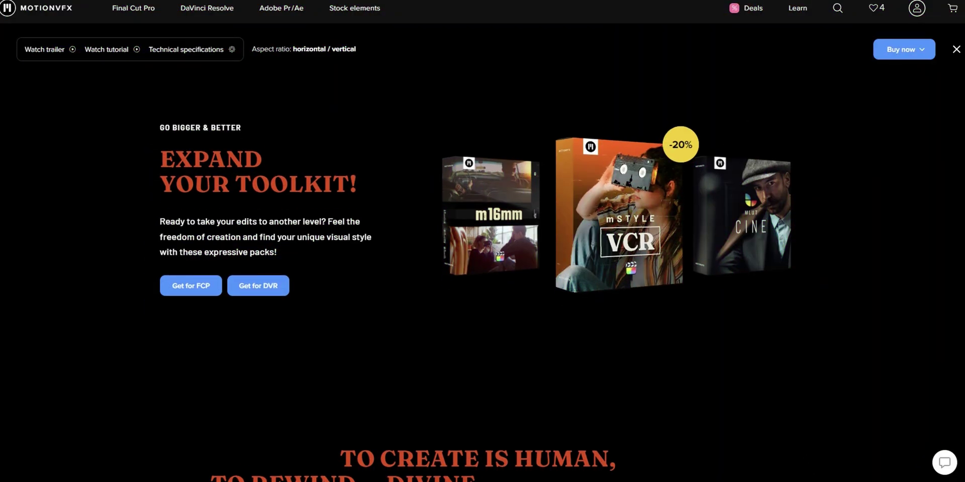
scroll(482, 251, down, 3)
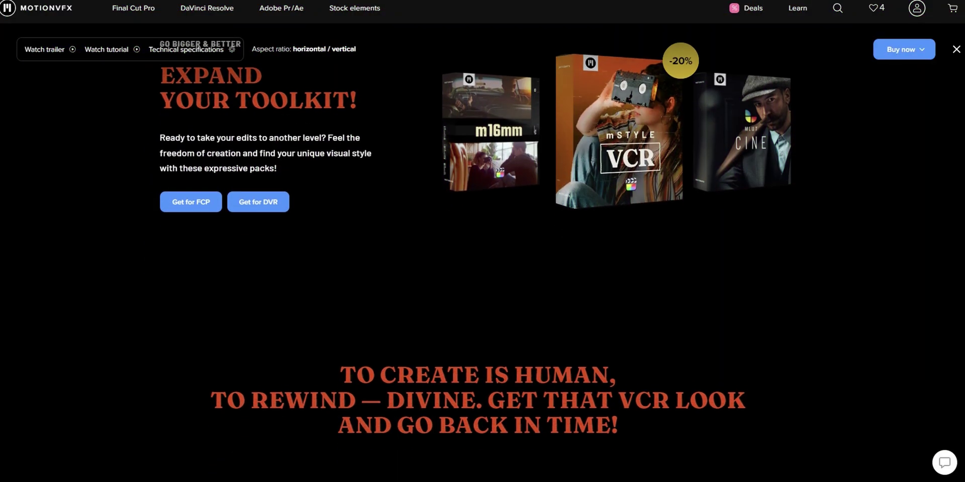
scroll(483, 251, down, 4)
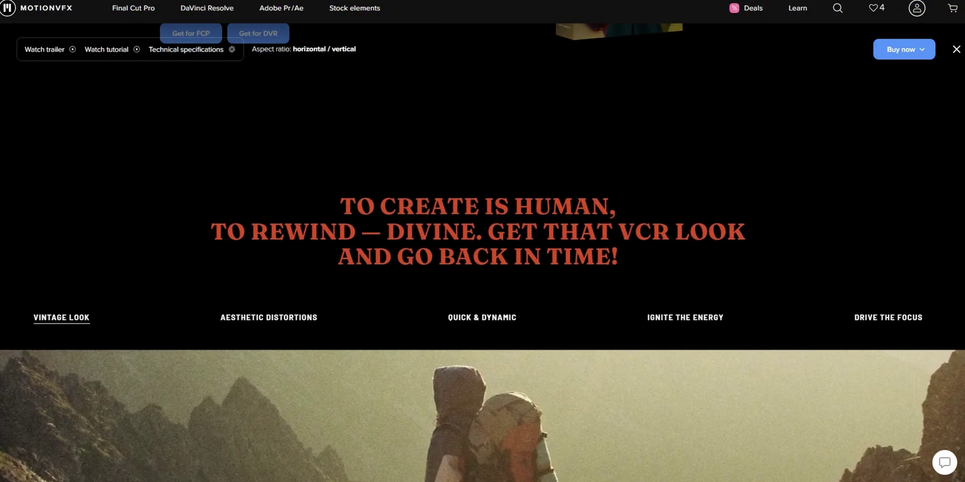
scroll(482, 251, down, 1)
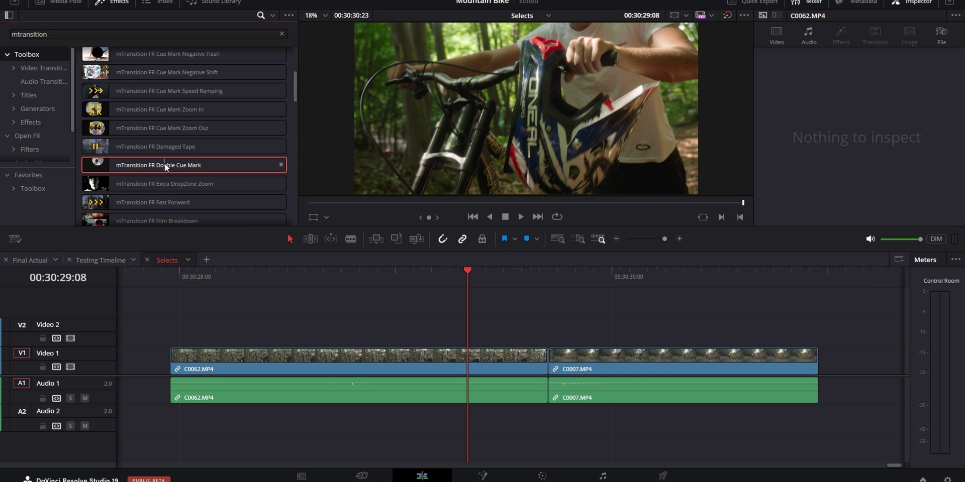
Add mTransition FR Double Cue Mark to the C0062/C0007 cut and lengthen it to 0.4 seconds.
drag(178, 162, 547, 356)
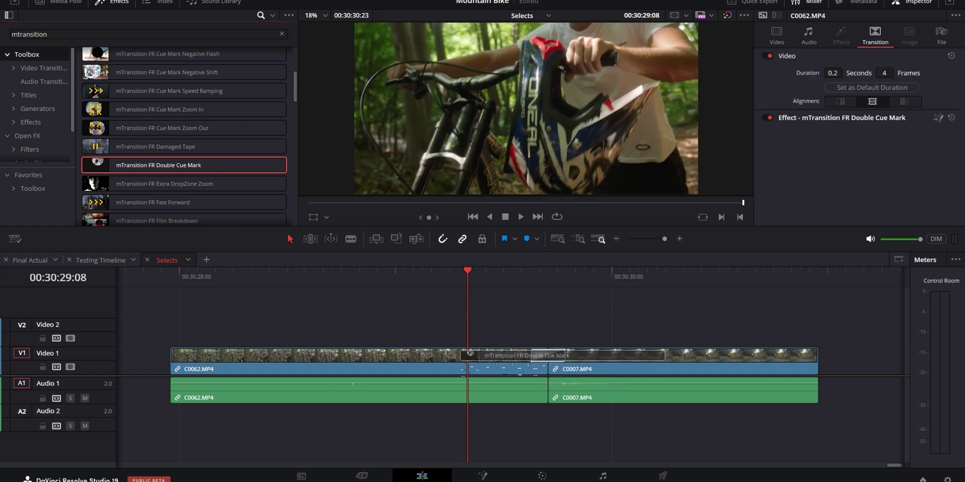
click(536, 356)
drag(530, 359, 504, 360)
click(539, 273)
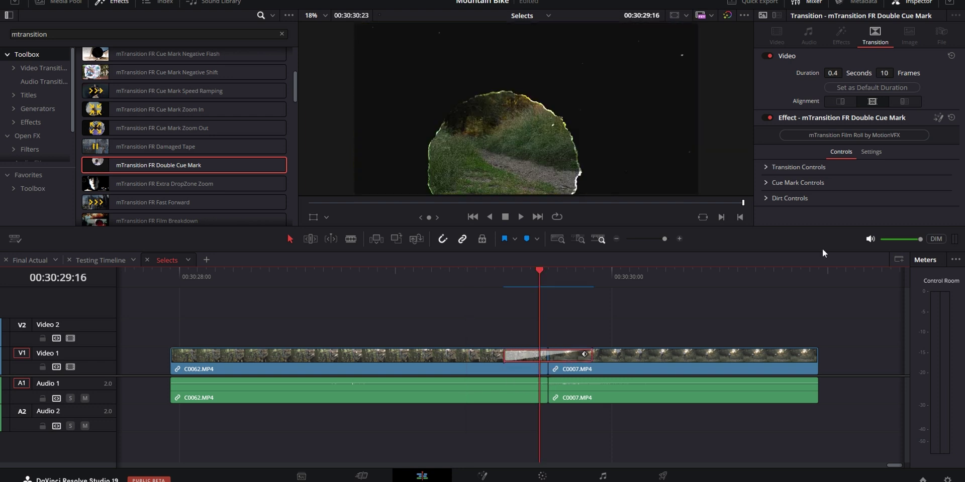
Set the transition's Cue Mark Color to cyan in the Inspector.
click(764, 182)
scroll(768, 201, down, 3)
scroll(804, 166, up, 3)
click(863, 168)
click(448, 184)
click(584, 325)
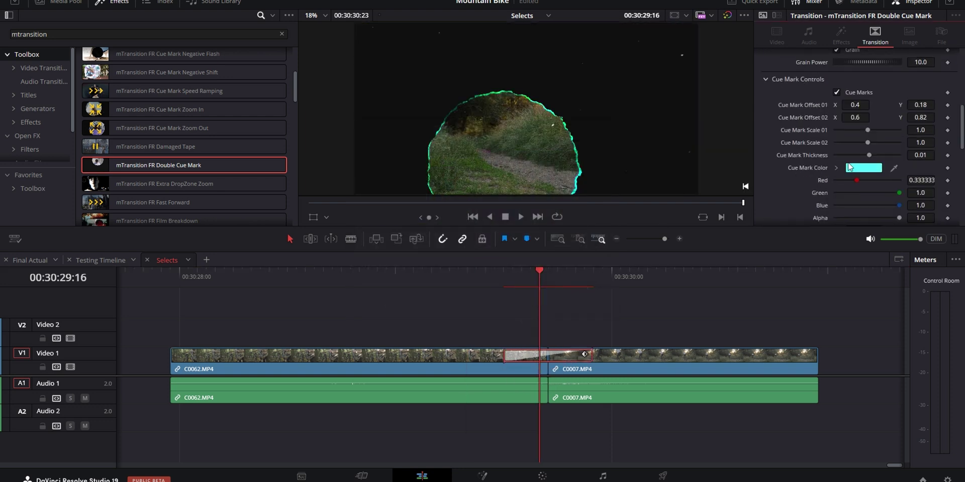
scroll(863, 151, down, 2)
click(863, 140)
click(599, 234)
click(597, 327)
Review the transition's remaining Inspector settings and bring up its context menu.
scroll(885, 107, down, 4)
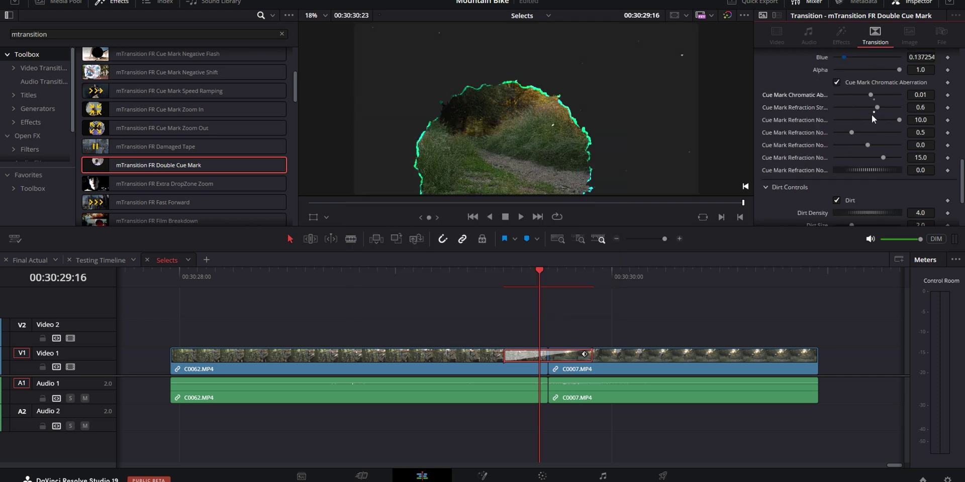
scroll(880, 146, up, 1)
scroll(890, 156, up, 4)
scroll(863, 135, up, 1)
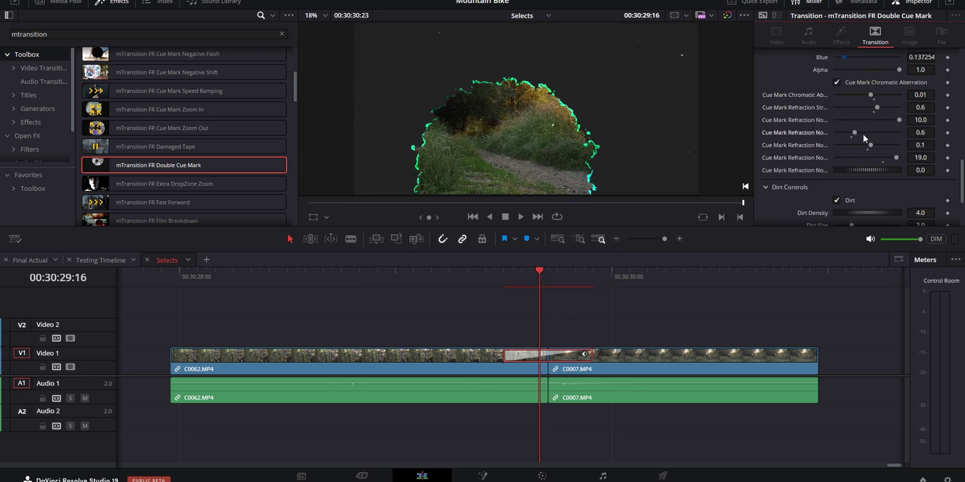
scroll(857, 149, up, 2)
click(666, 273)
right_click(562, 355)
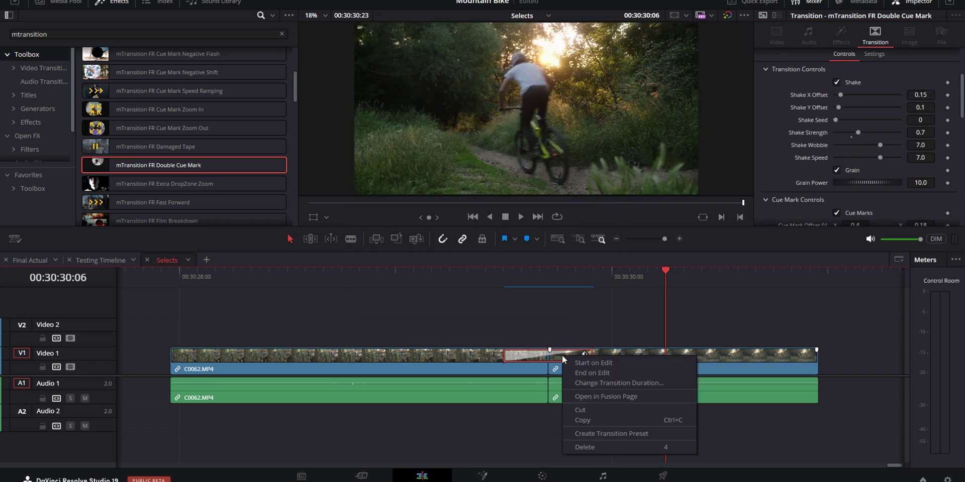
Save the transition as the preset 'My Custom Transition' and remove it from the cut.
click(607, 434)
text(My Custom Transition)
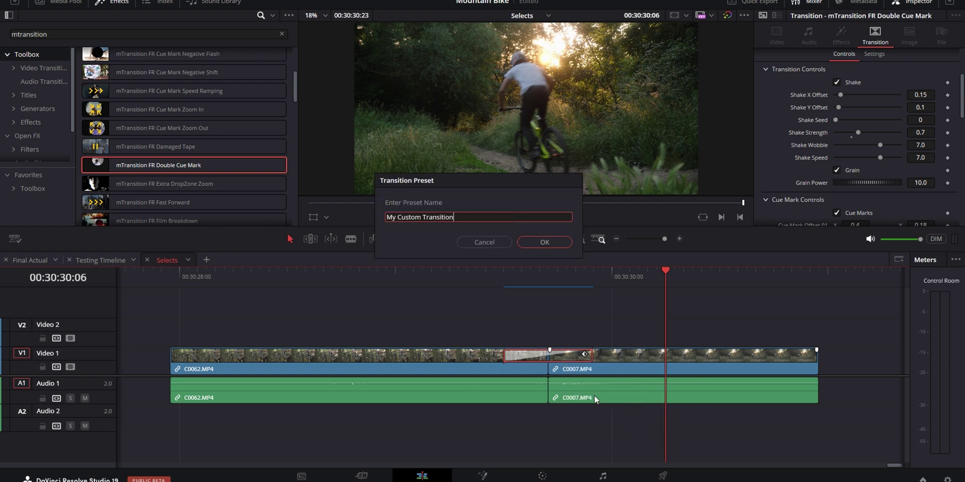
key(Return)
key(Delete)
Find 'my custom' in Effects, apply the preset to the C0062/C0007 cut, and play it back.
click(24, 34)
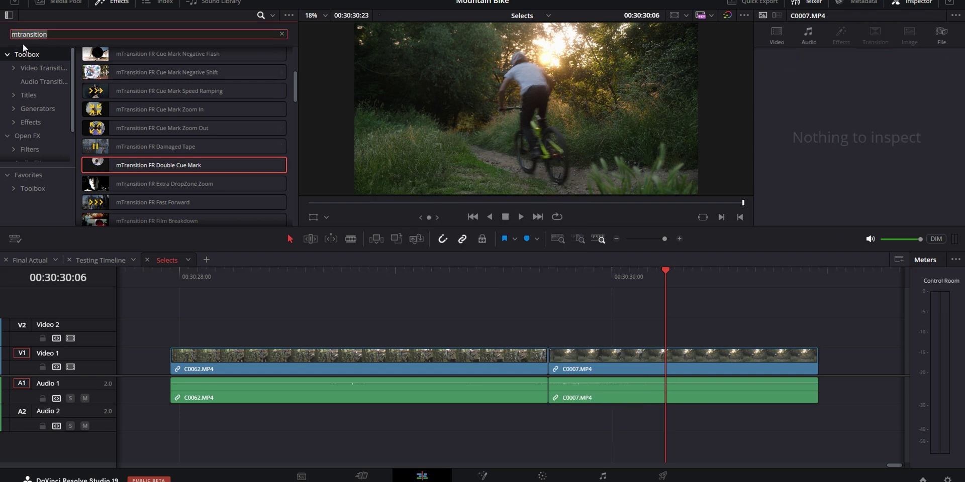
text(my custom)
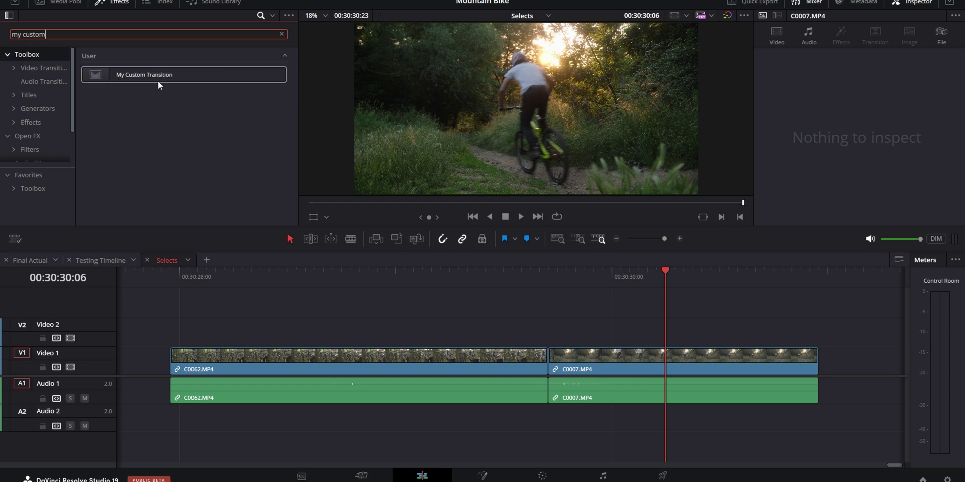
drag(146, 74, 548, 355)
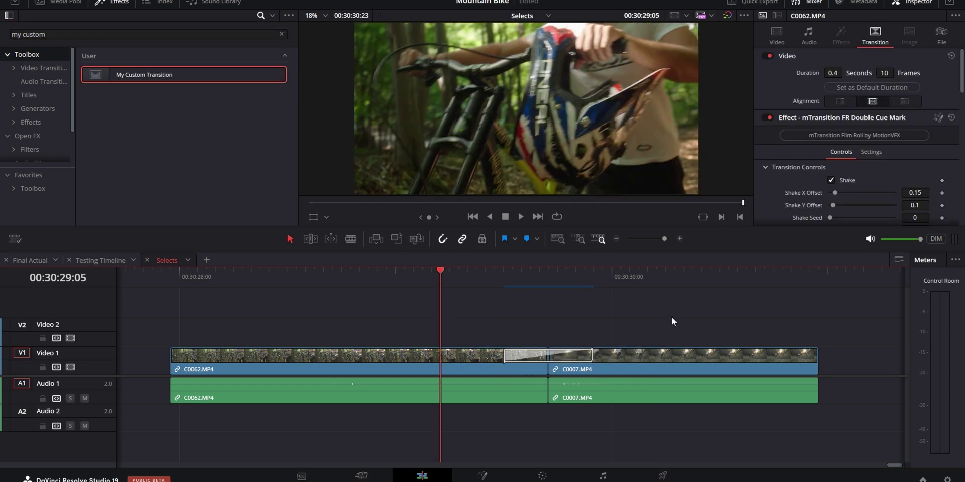
key(space)
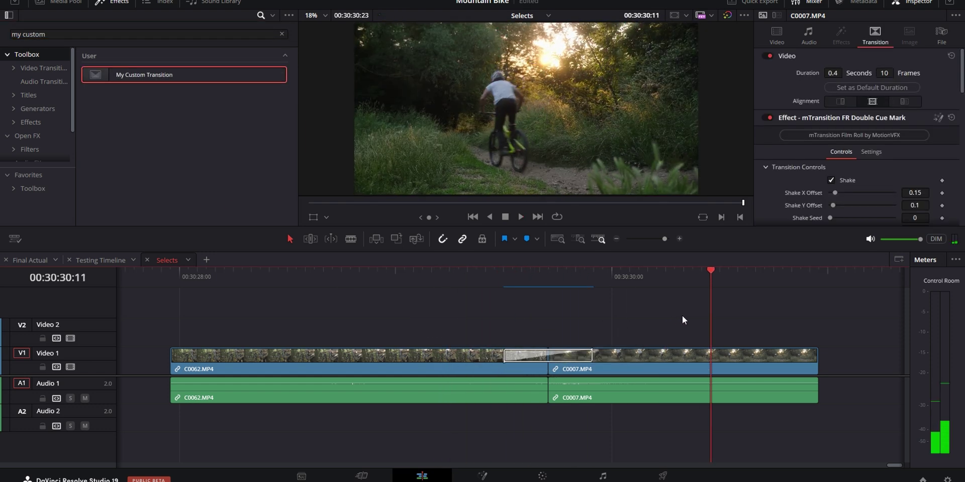
click(430, 273)
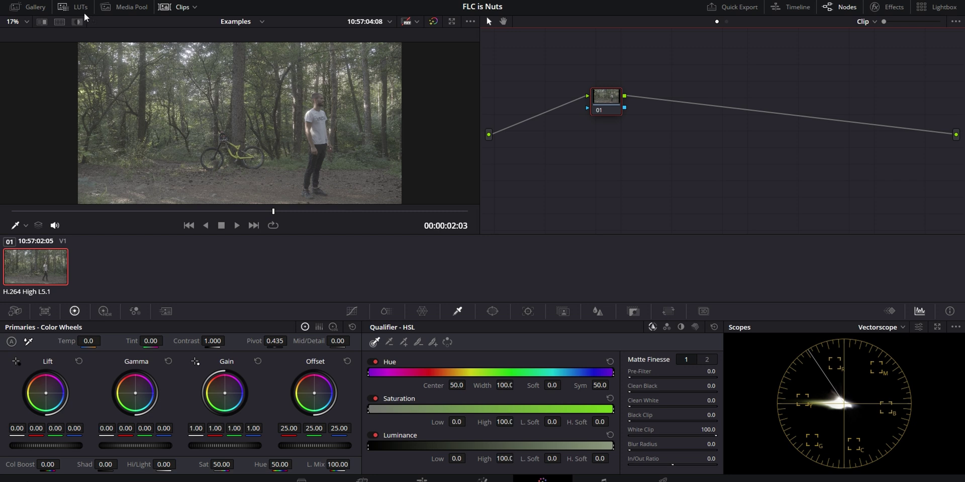
Browse Phantom LUTs > Newer > SLog3 > Standard, then apply favourite LUT Tungsten Fx6_65x to node 01.
click(76, 7)
scroll(51, 146, down, 3)
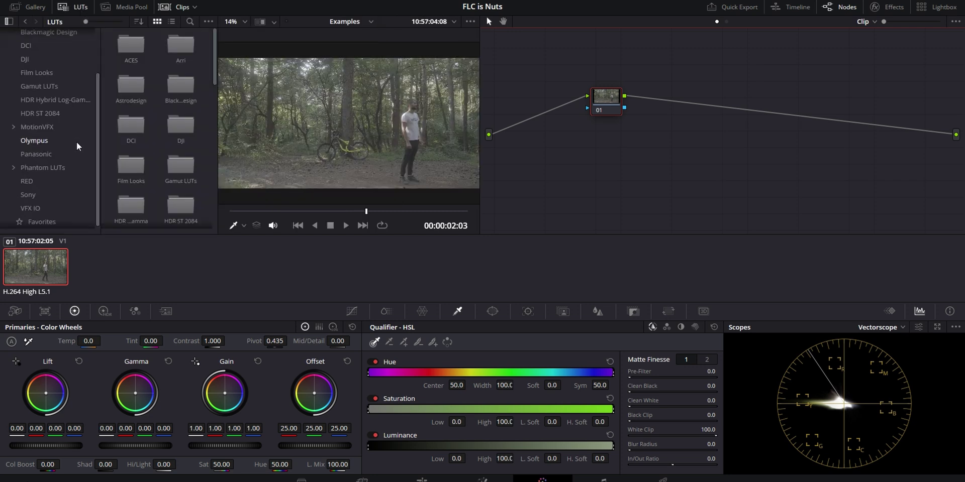
click(53, 166)
double_click(131, 47)
double_click(131, 46)
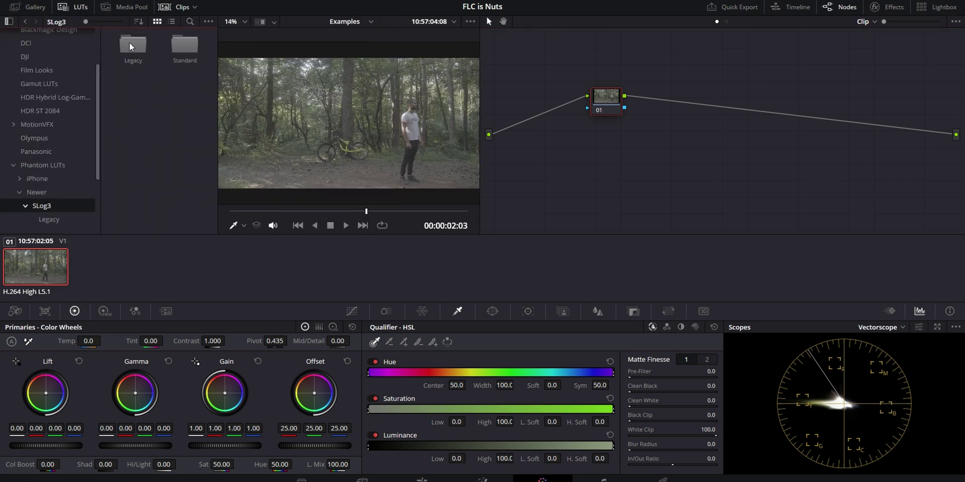
double_click(192, 50)
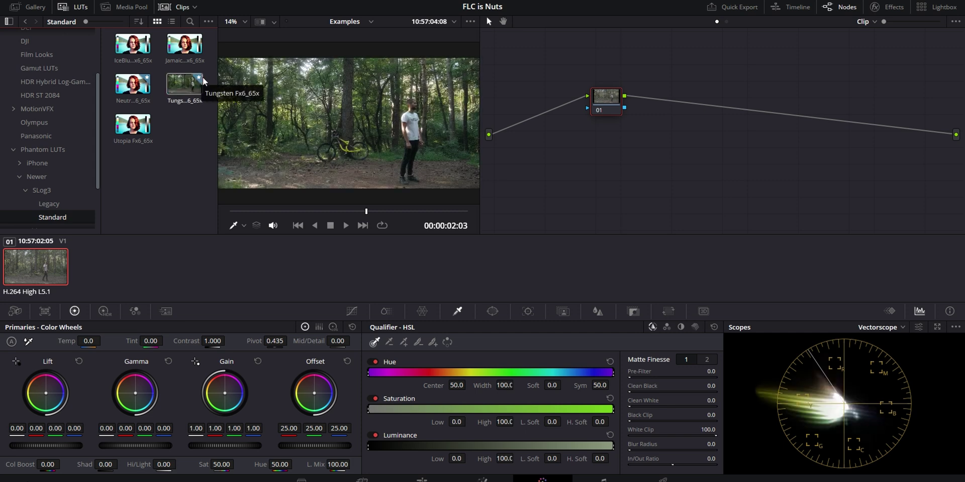
right_click(603, 96)
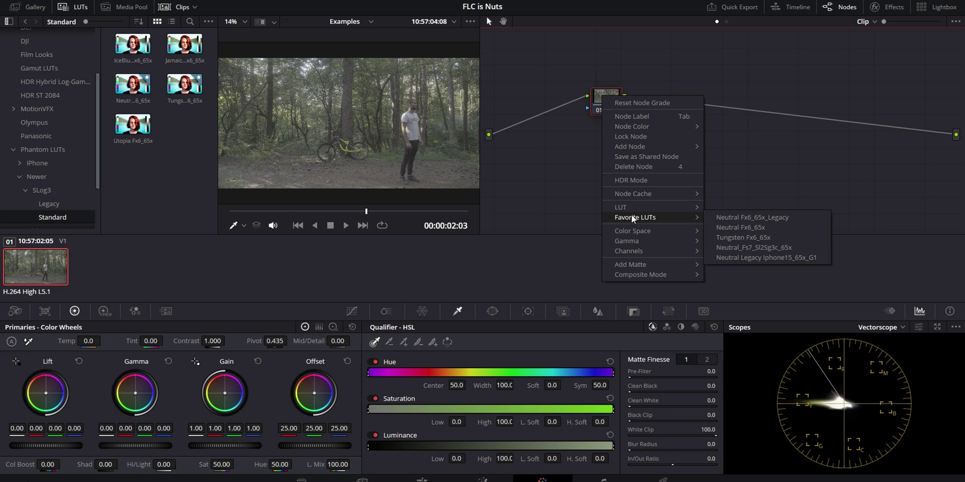
click(745, 237)
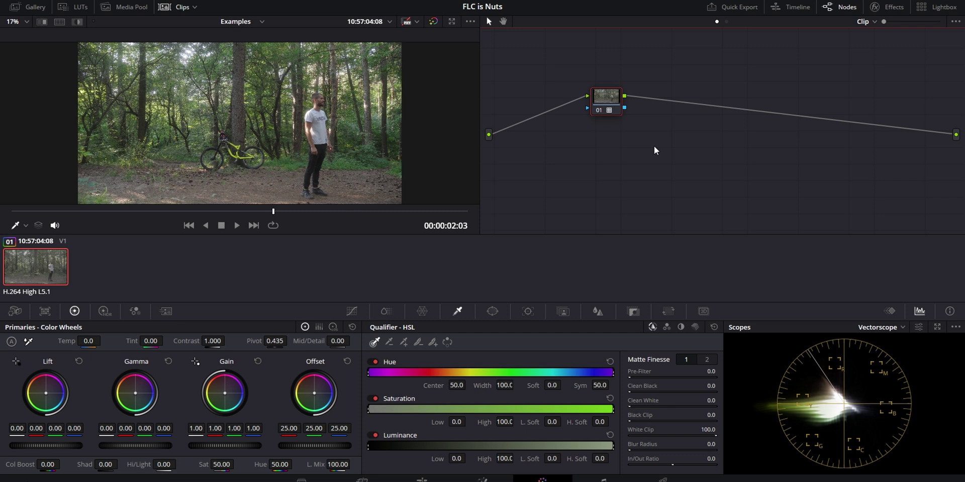
Lower Global exposure on the HDR wheels and raise Film Look Creator exposure on node 03.
click(104, 311)
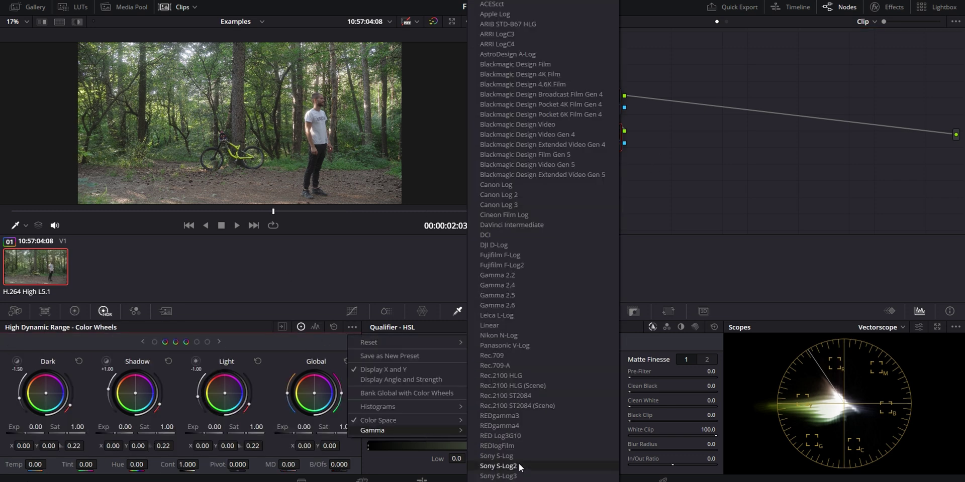
drag(303, 427, 287, 427)
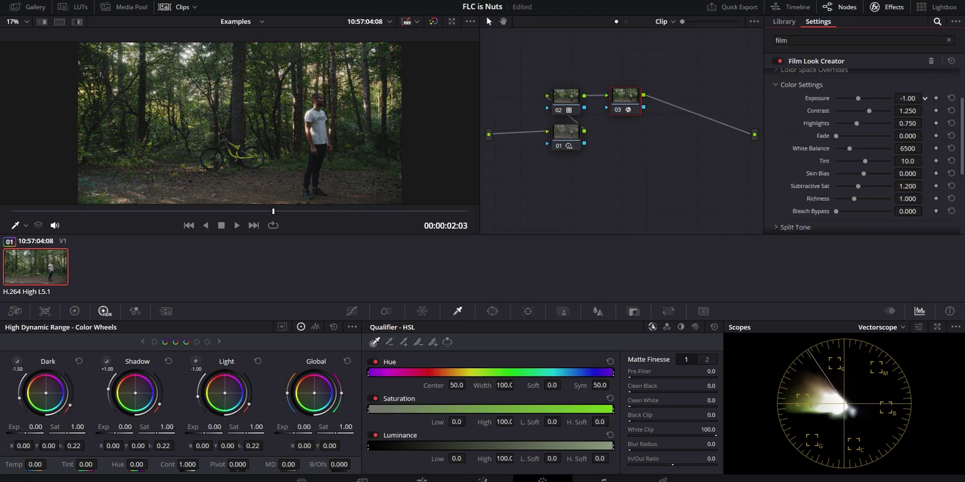
drag(907, 98, 897, 142)
scroll(903, 133, down, 1)
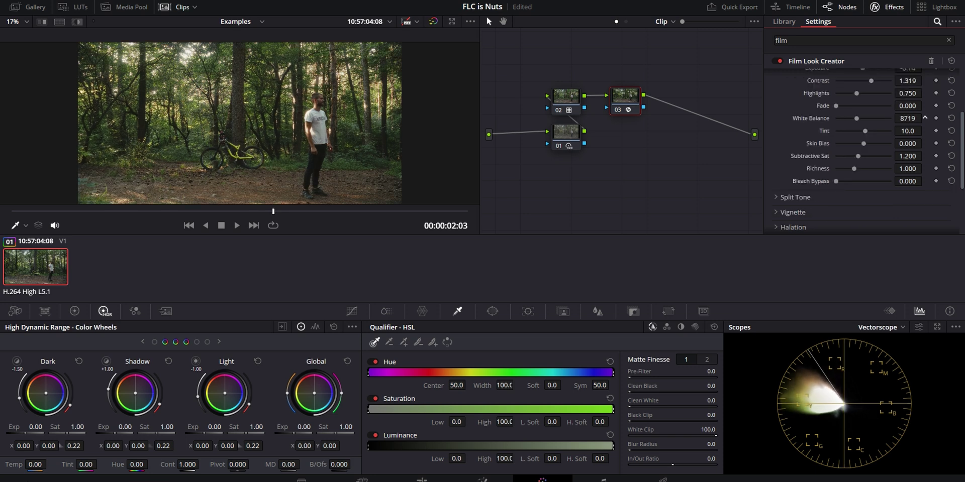
scroll(925, 169, down, 3)
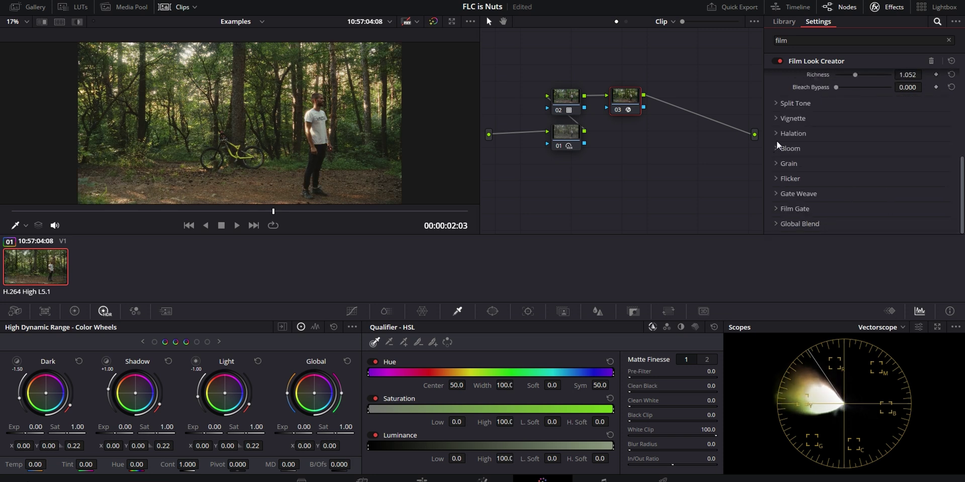
click(887, 6)
Grab a still of the forest grade and move still 1.1.1 into the PowerGrade 1 album.
right_click(272, 95)
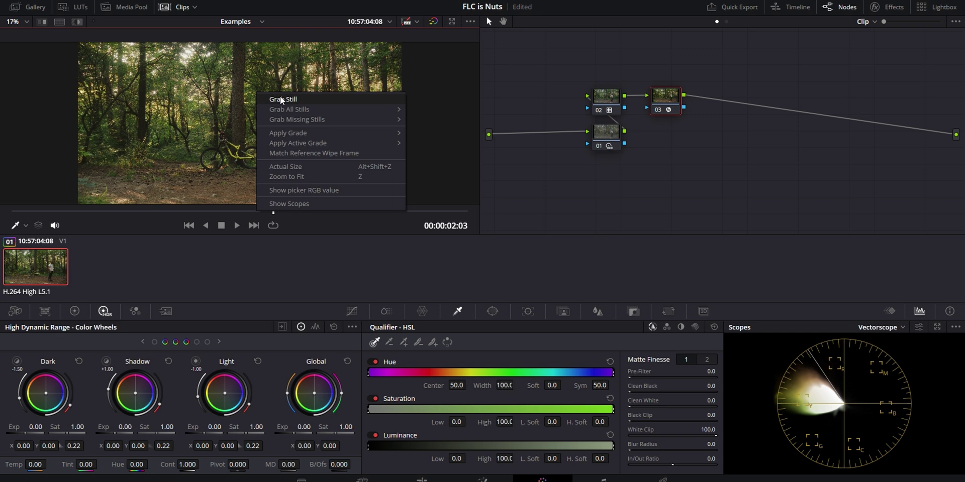
click(281, 99)
click(33, 7)
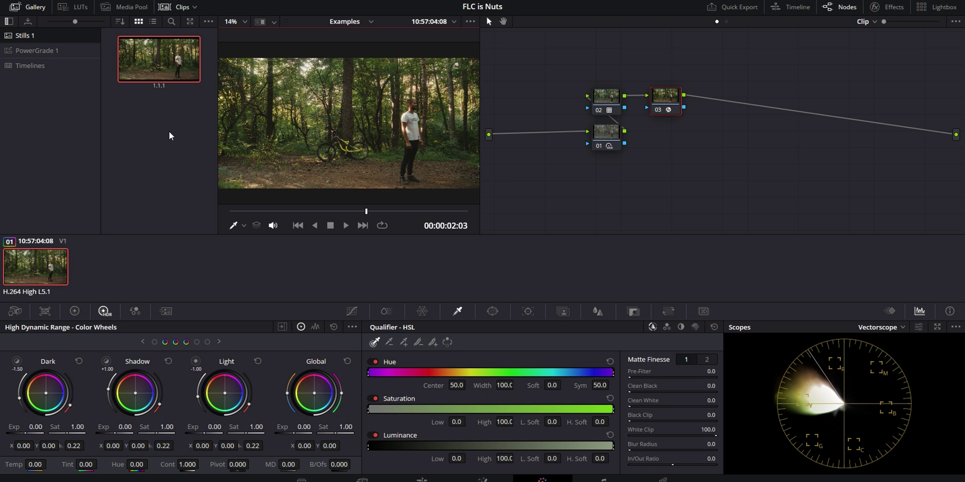
drag(173, 64, 41, 50)
click(51, 54)
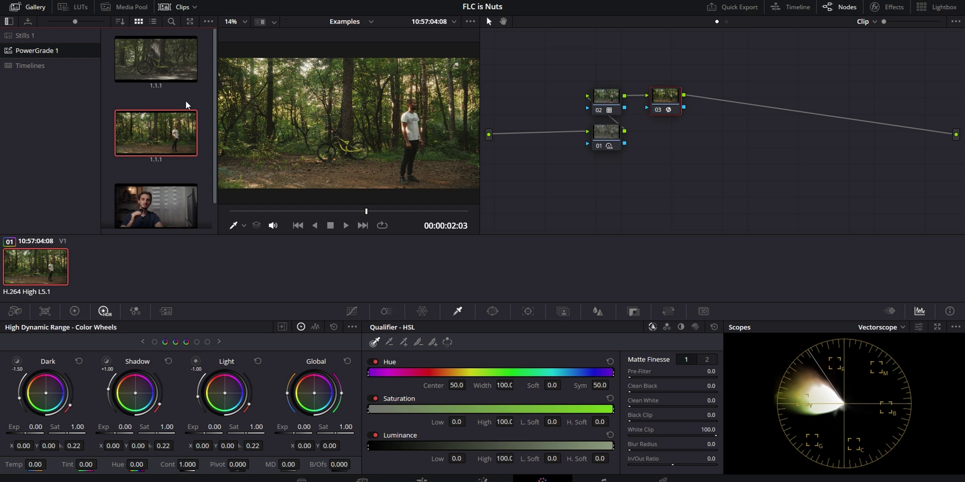
Reset all grades and nodes, then reapply the grade from the saved still.
right_click(698, 144)
click(719, 149)
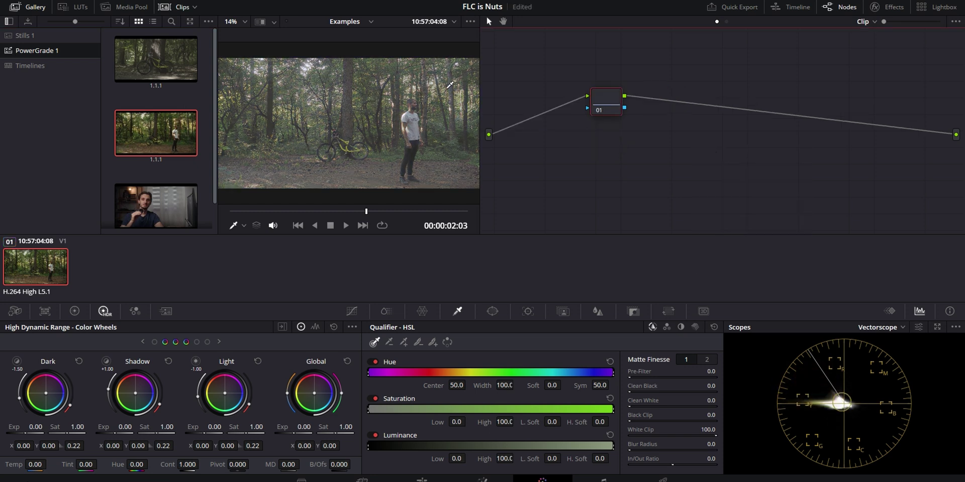
middle_click(193, 122)
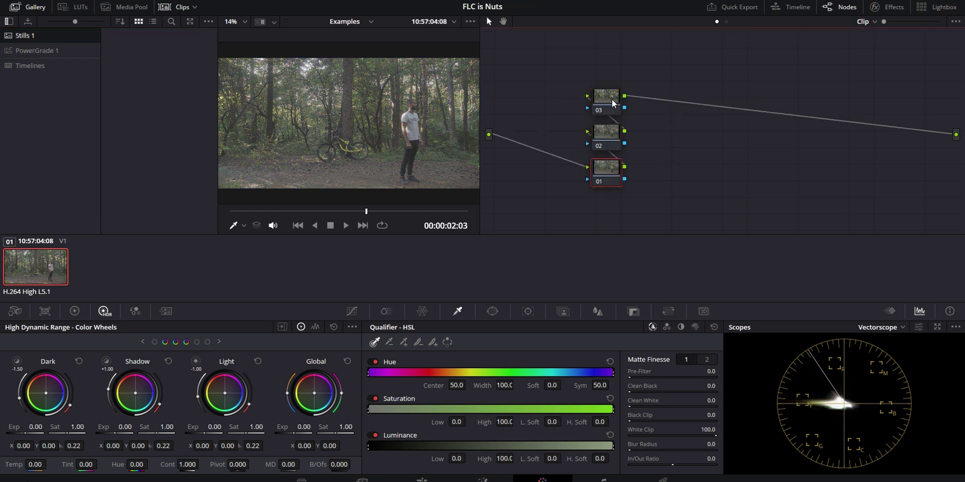
Add serial and layer nodes after node 03 and grab a still of the grade.
click(611, 99)
key(alt+s)
key(alt+s)
key(alt+l)
key(alt+l)
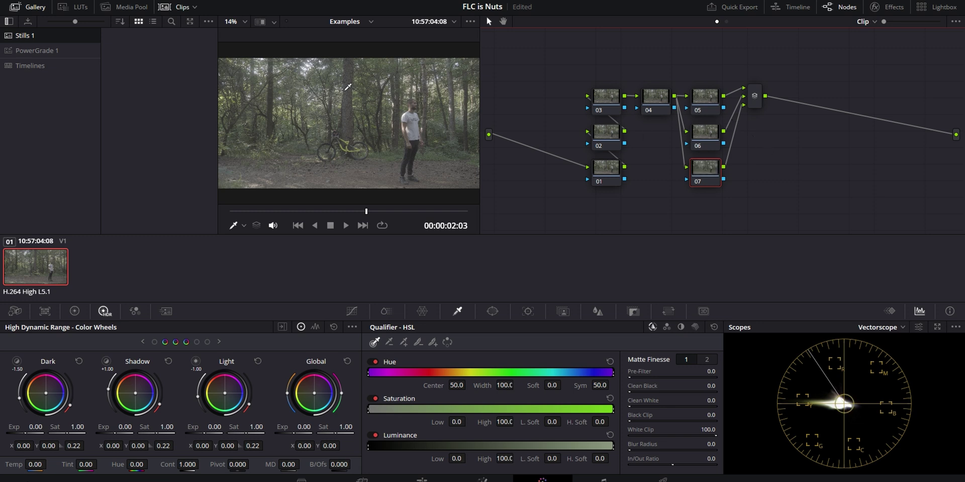
right_click(355, 95)
click(362, 100)
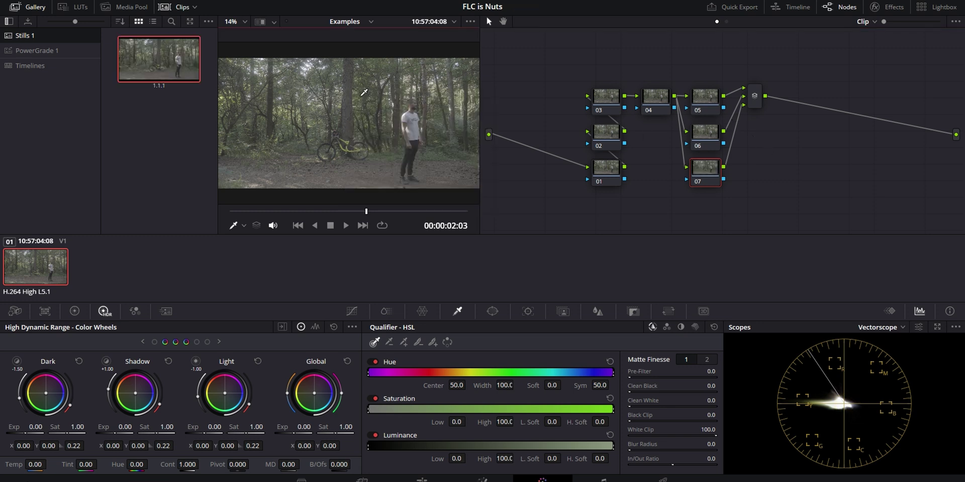
Create a PowerGrade 2 album, copy still 1.1.1 into it, and reset the grade to one node.
right_click(60, 86)
click(78, 103)
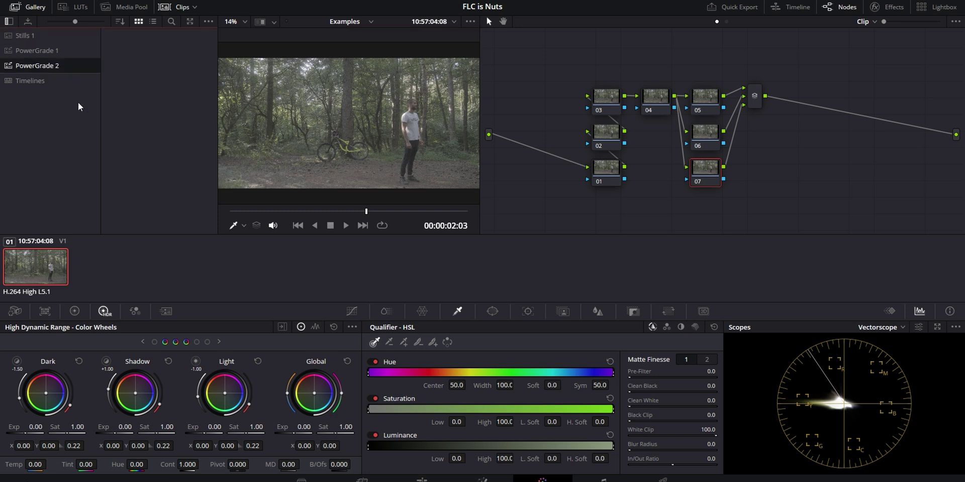
click(23, 35)
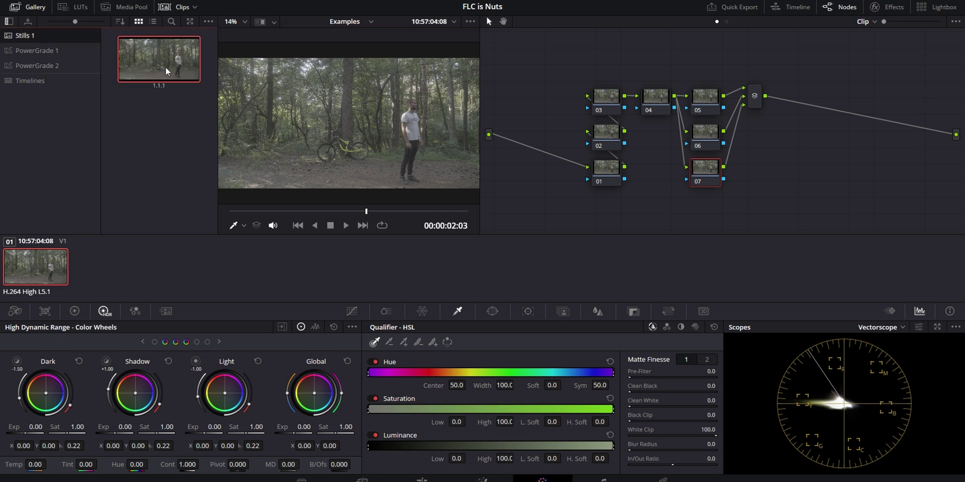
drag(166, 68, 52, 71)
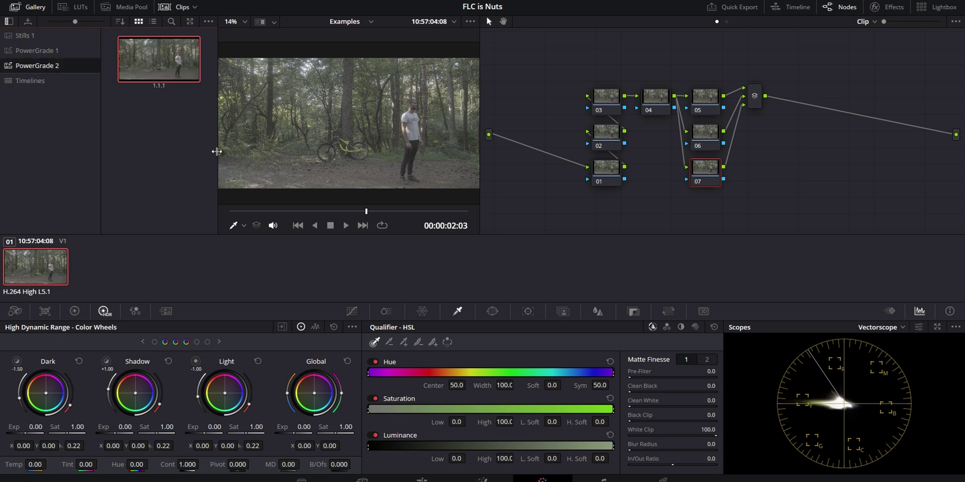
right_click(616, 56)
click(653, 60)
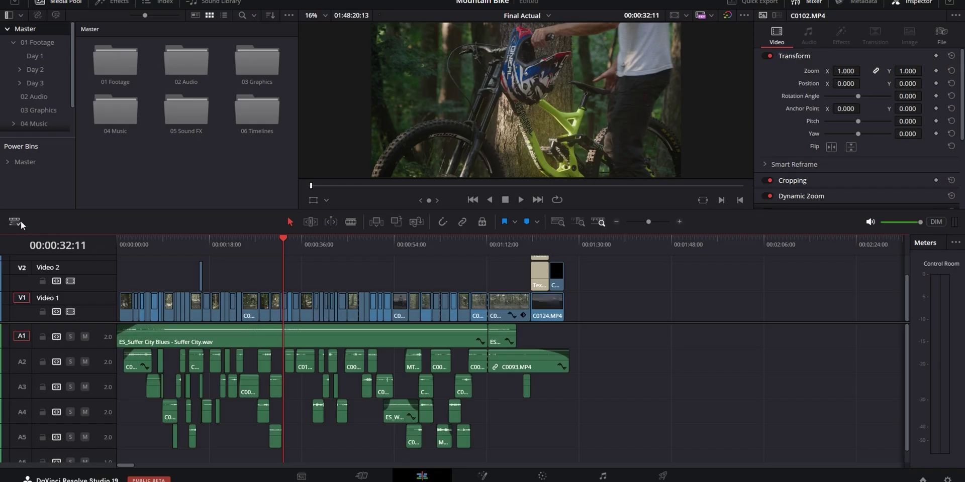
Turn on stacked timelines with a second pane showing the All footage timeline.
click(20, 221)
click(49, 236)
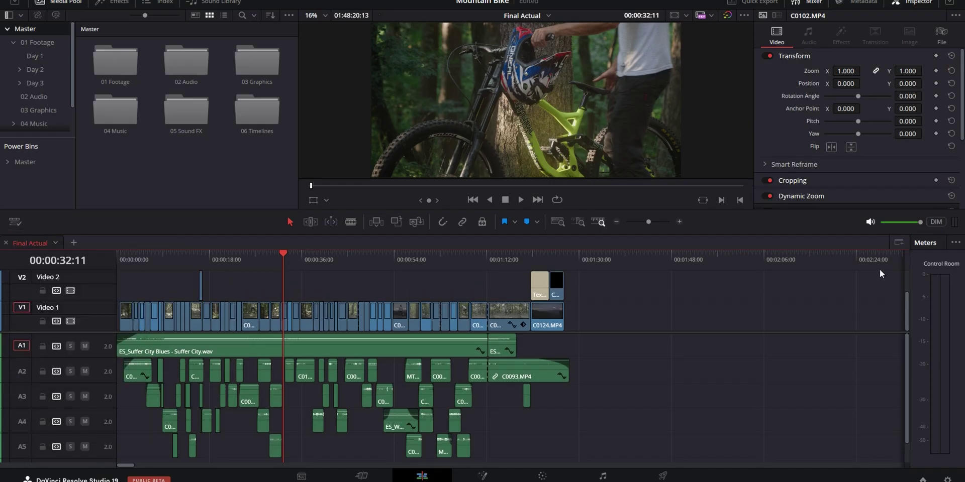
click(899, 243)
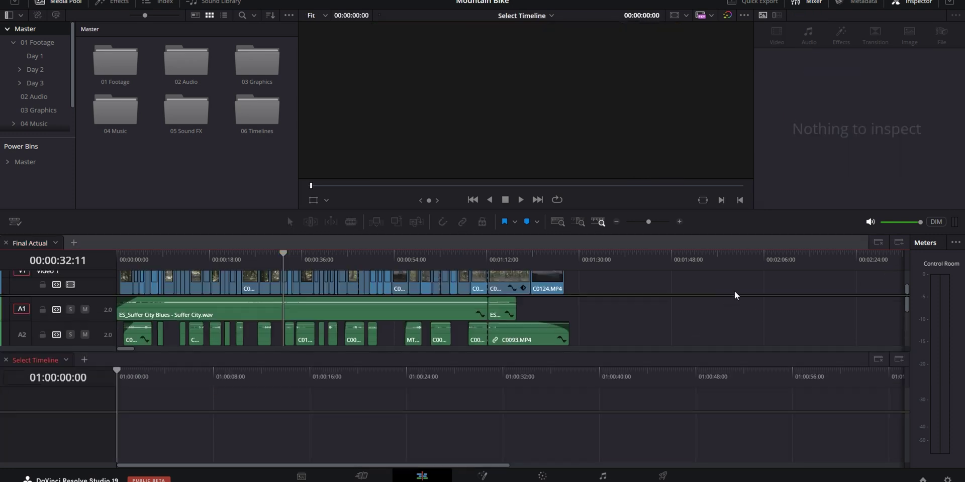
drag(779, 350, 782, 359)
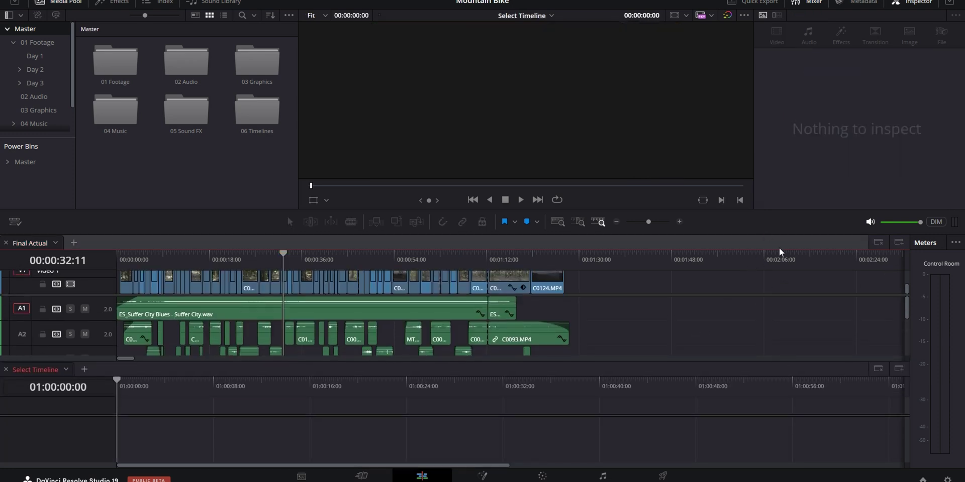
click(67, 356)
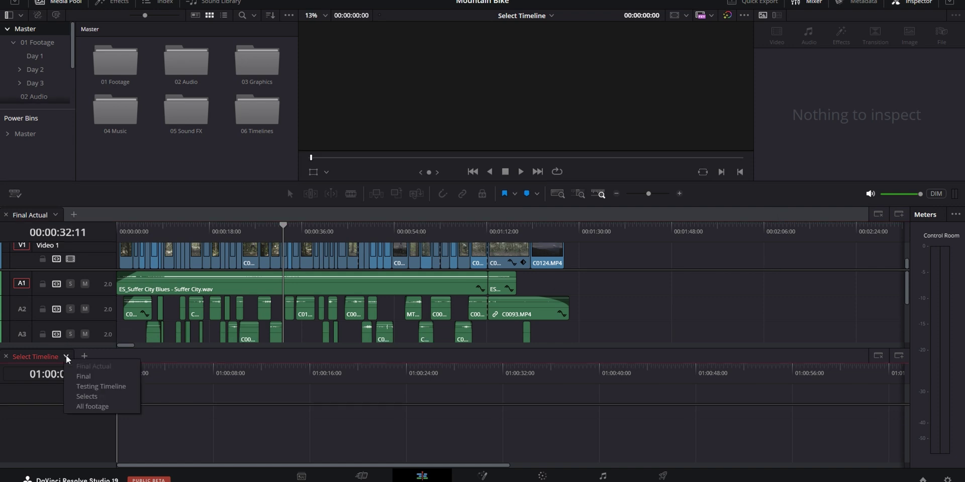
click(92, 406)
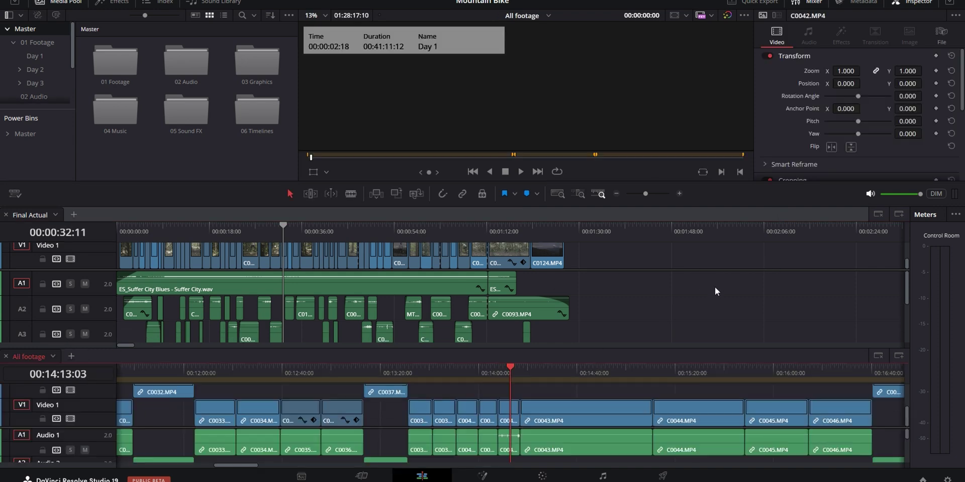
Drag two 02 Selects clips onto the end of the 03 Final timeline.
click(53, 356)
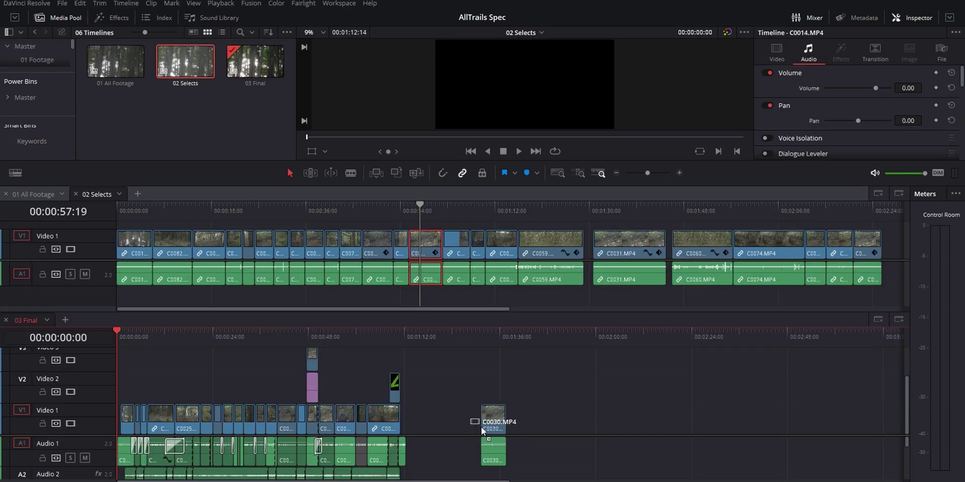
mouse_move(539, 427)
mouse_down()
mouse_move(525, 426)
mouse_move(540, 426)
mouse_up()
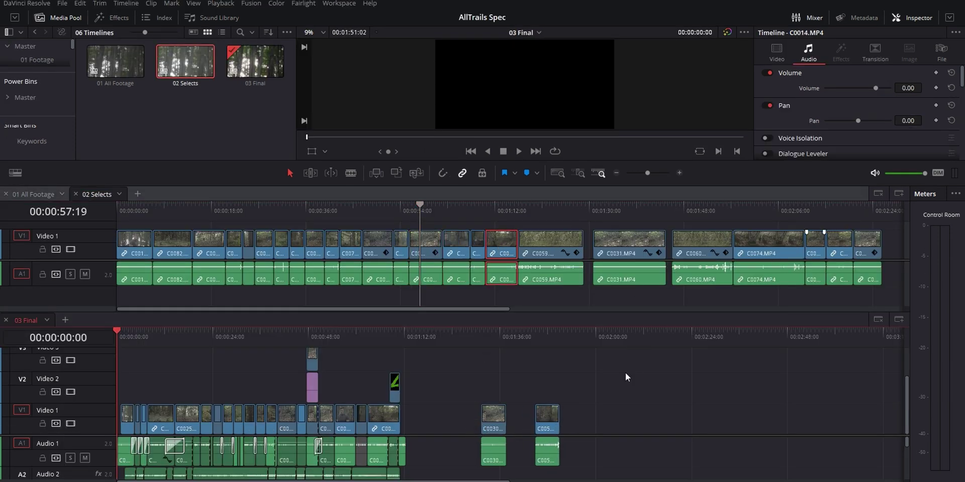
drag(627, 377, 595, 425)
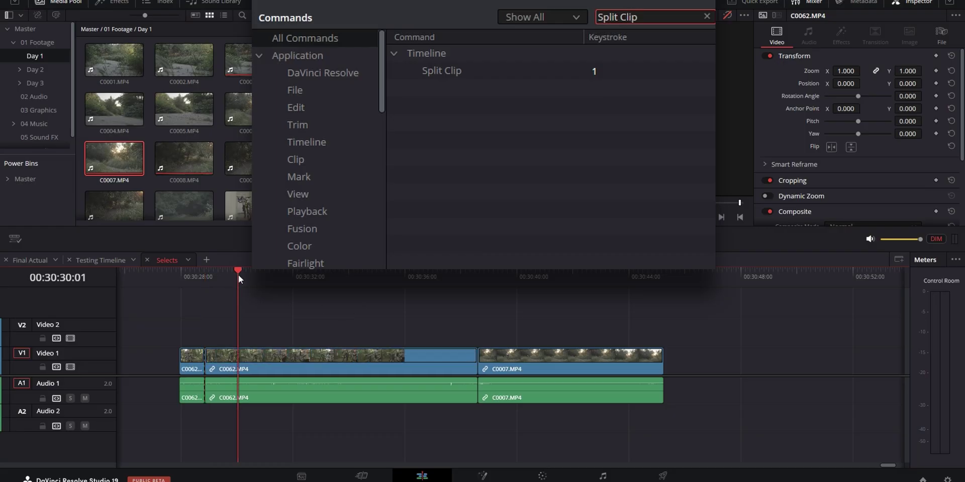
Split C0062 at the playhead with key 1 and ripple-trim its start with key 2.
key(1)
click(269, 275)
key(1)
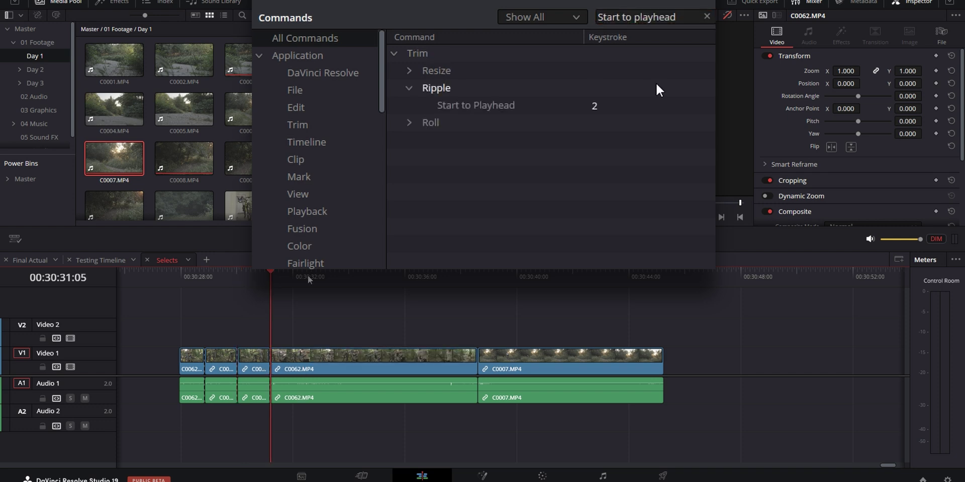
click(308, 276)
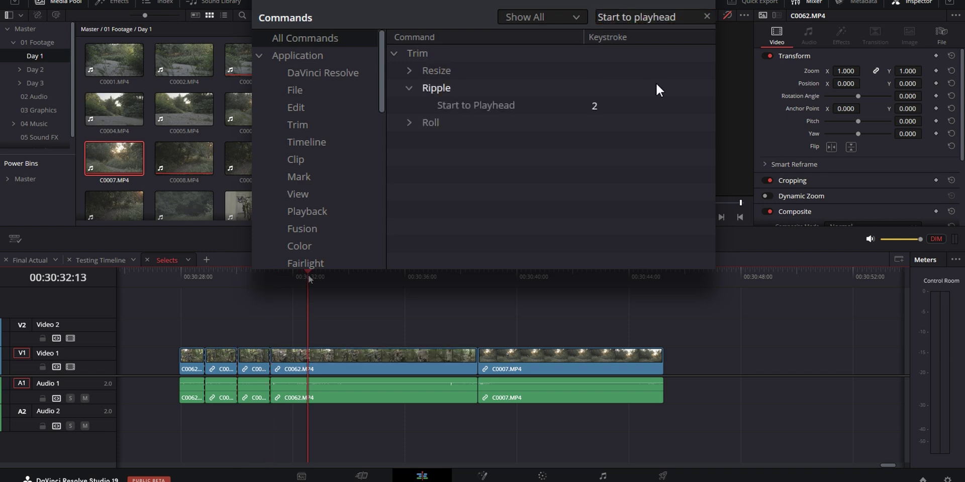
key(2)
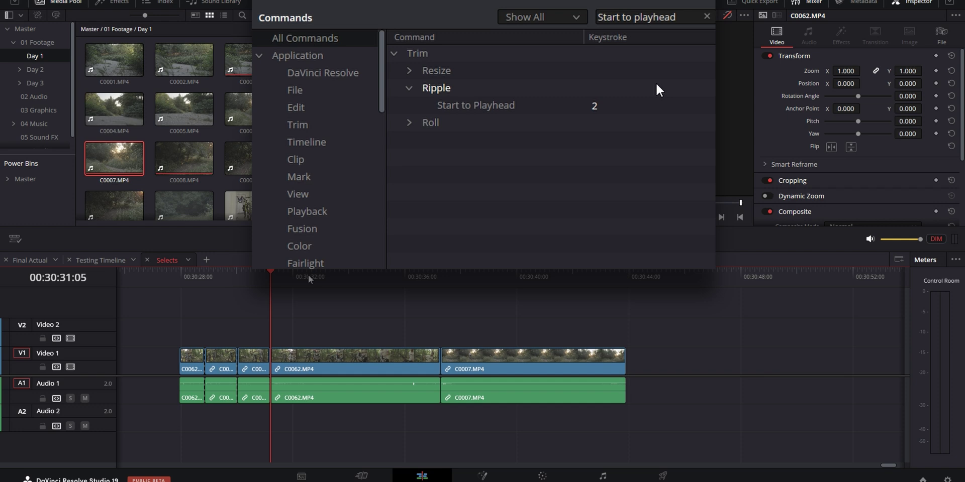
Look up End to Playhead and ripple-trim the clip end with key 3.
key(ctrl+a)
text(end to playhead)
click(314, 276)
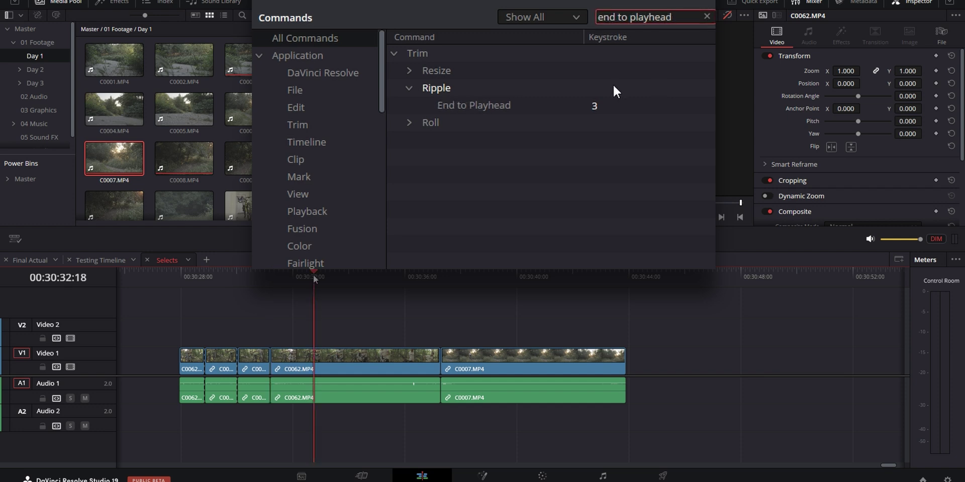
key(3)
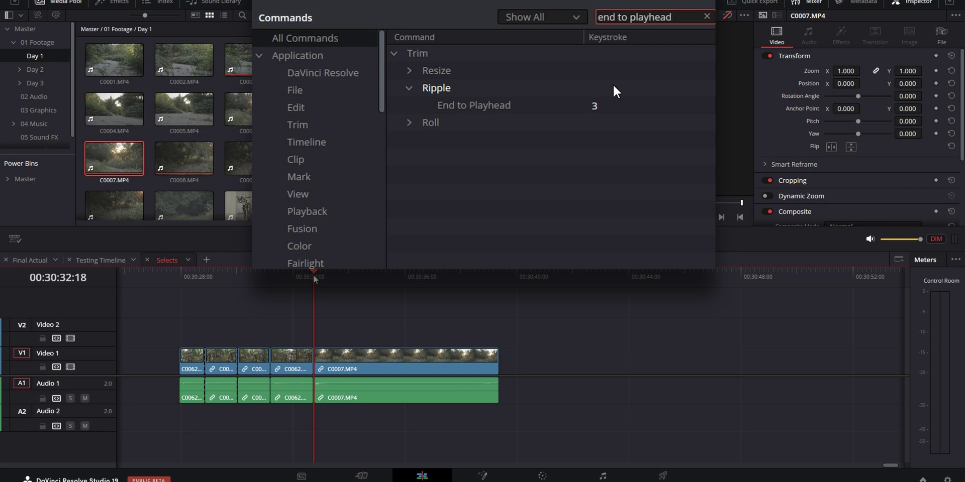
Look up Ripple Delete and remove two short clip pieces with key 4, leaving no gap.
key(ctrl+a)
text(Ripple delete)
drag(211, 361, 269, 317)
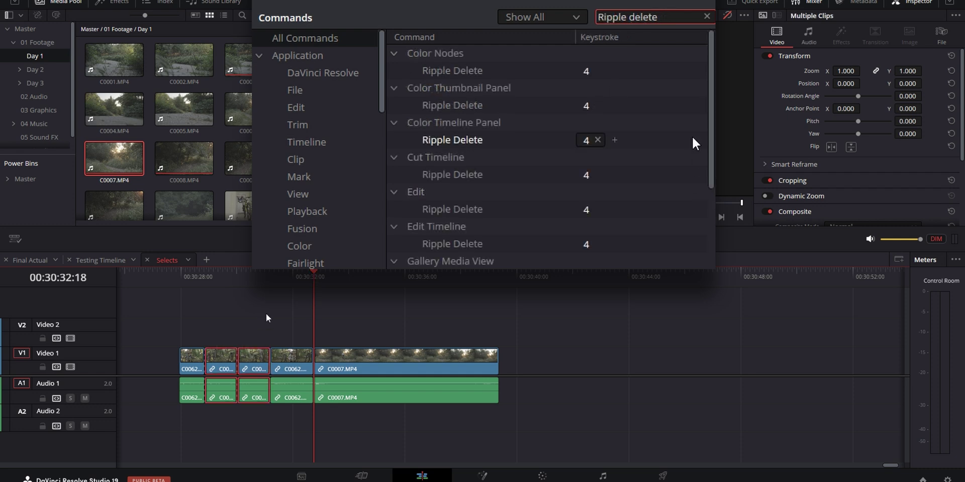
key(4)
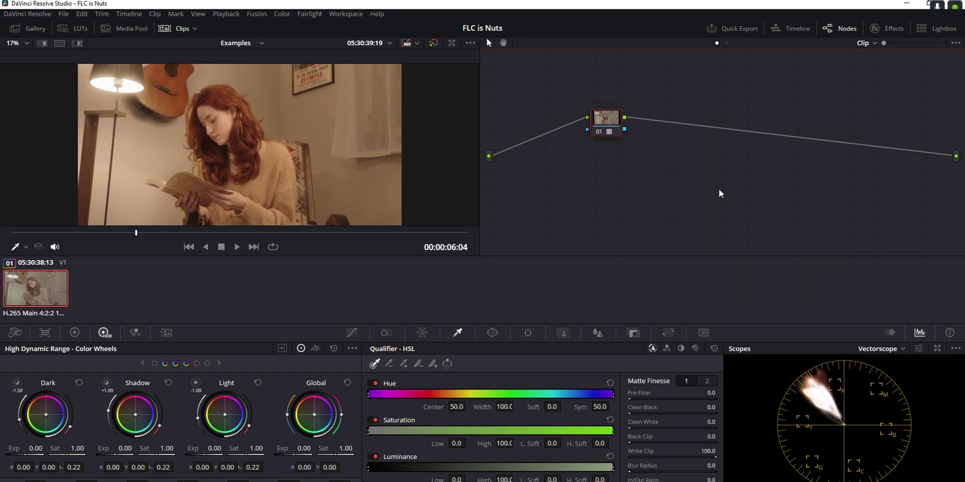
Apply the favorite LUT with Alt+P, adjust the Film Look Creator settings, then close them.
key(alt+p)
key(alt+p)
click(352, 349)
mouse_move(400, 451)
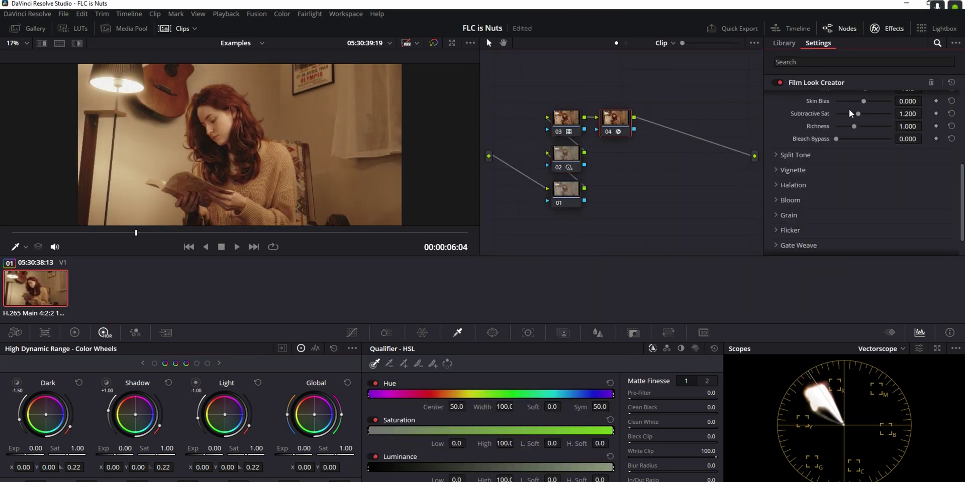
scroll(850, 114, up, 5)
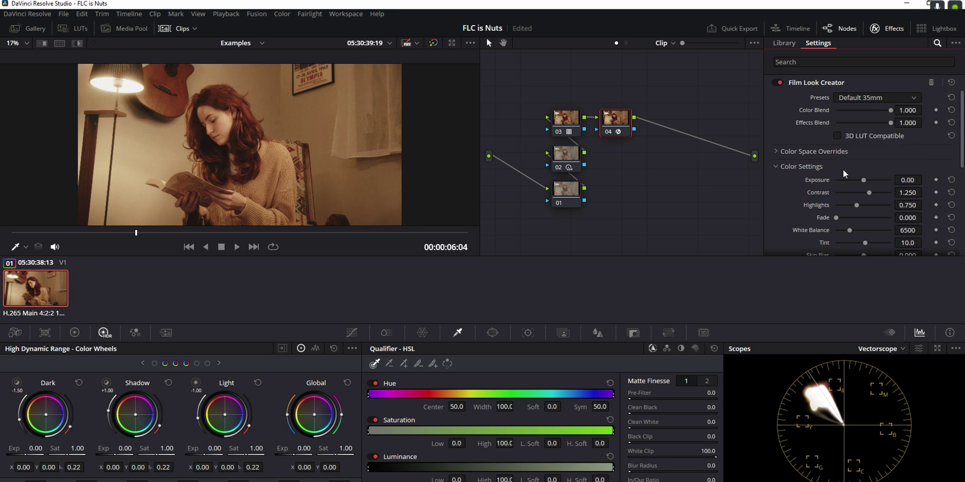
scroll(899, 199, down, 2)
drag(900, 199, 911, 198)
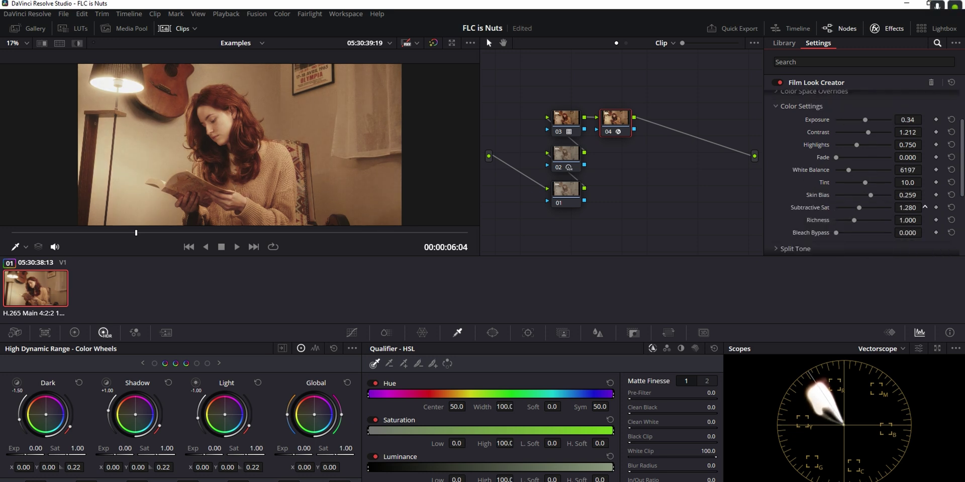
click(887, 28)
Create local grade Version 2 and add a circular-window node with Alt+C.
right_click(39, 294)
mouse_move(75, 4)
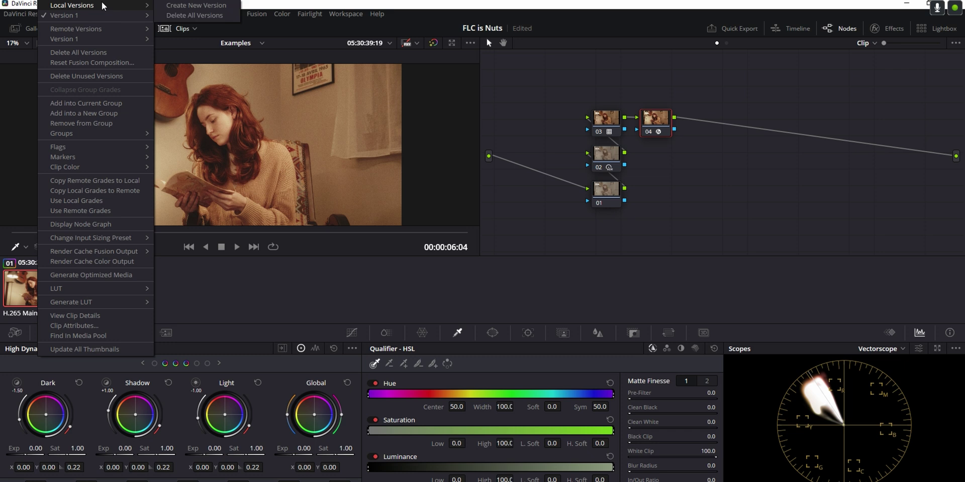
click(182, 6)
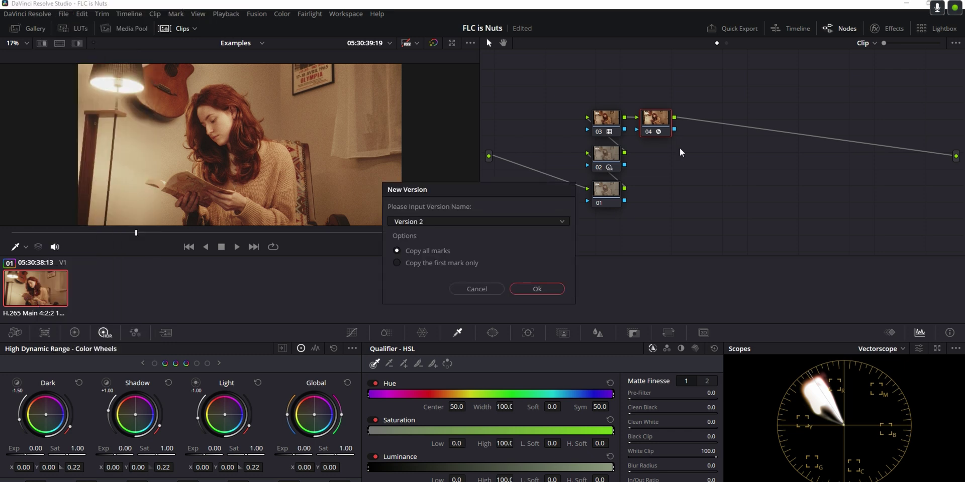
click(536, 290)
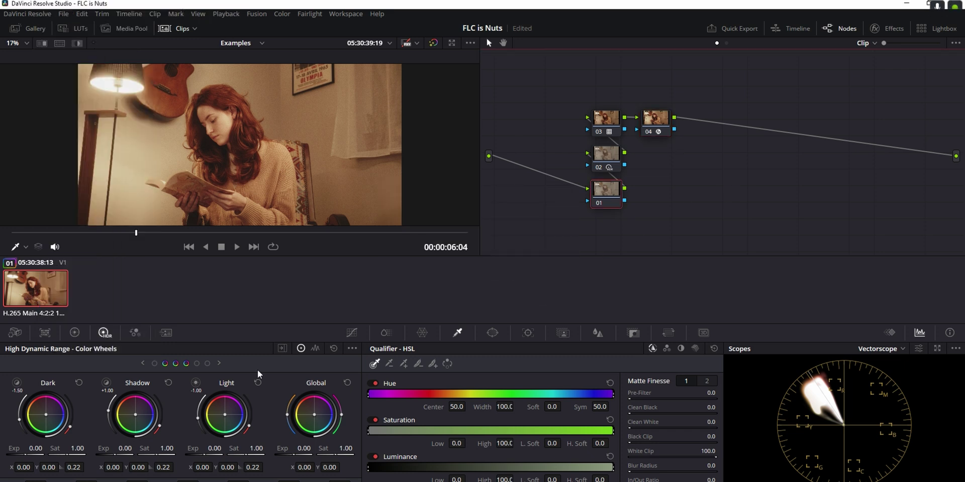
key(alt+c)
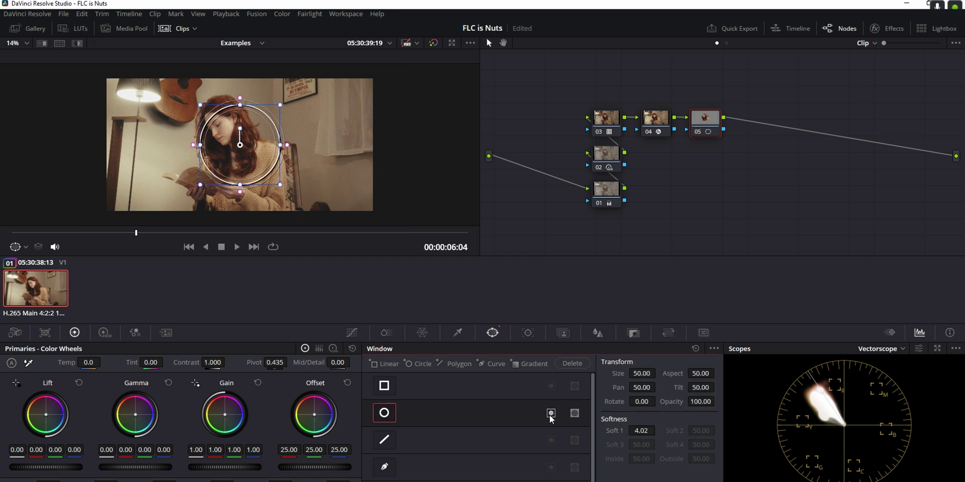
Load the clip's Version 1 grade from Local Versions.
click(351, 333)
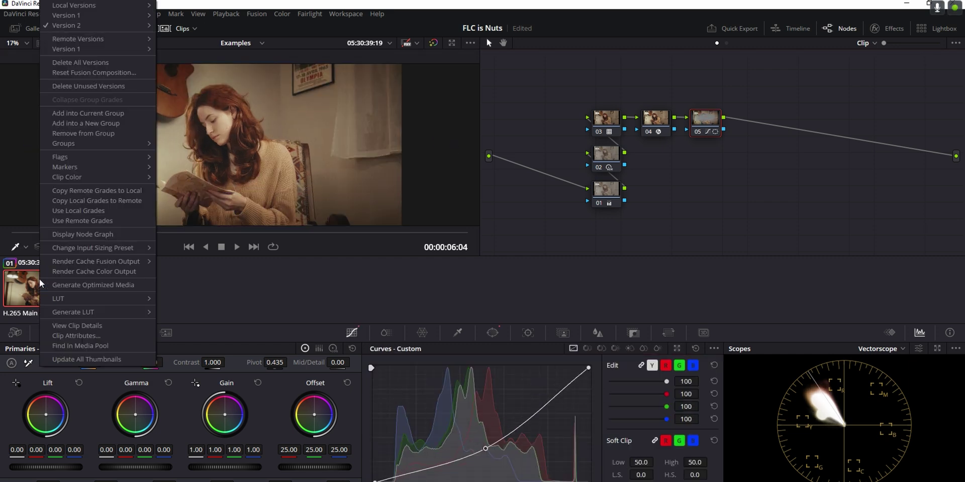
mouse_move(92, 18)
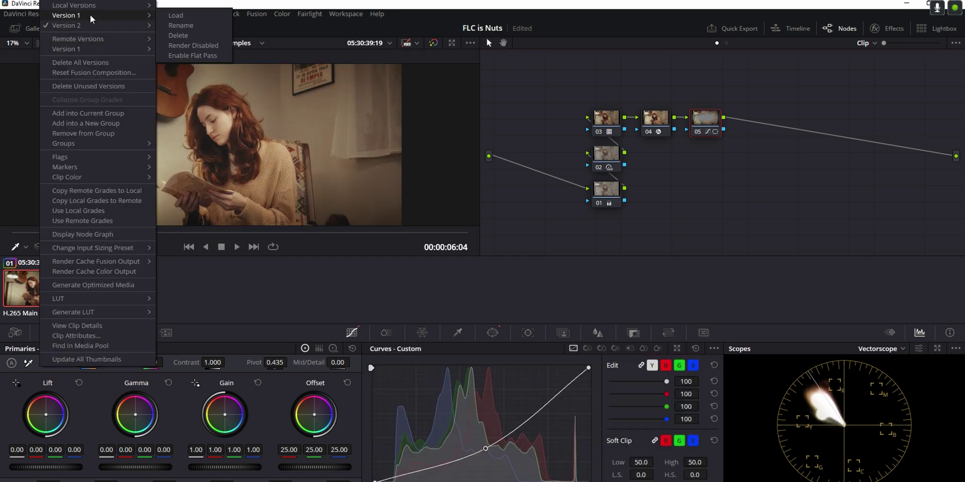
click(174, 16)
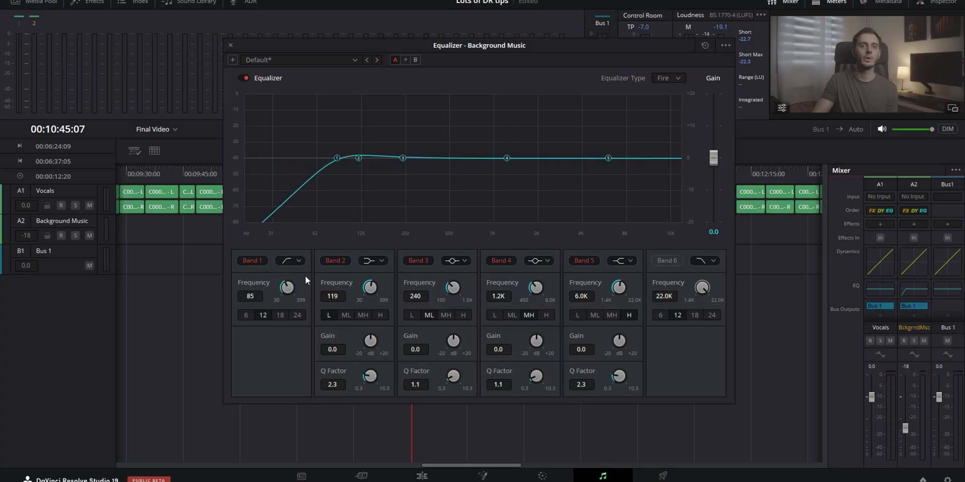
Dip EQ bands 3 and 4 near 420 Hz and 2.3 kHz, boost band 5, and raise the high cut to 16.1K.
drag(403, 158, 438, 183)
drag(507, 157, 541, 184)
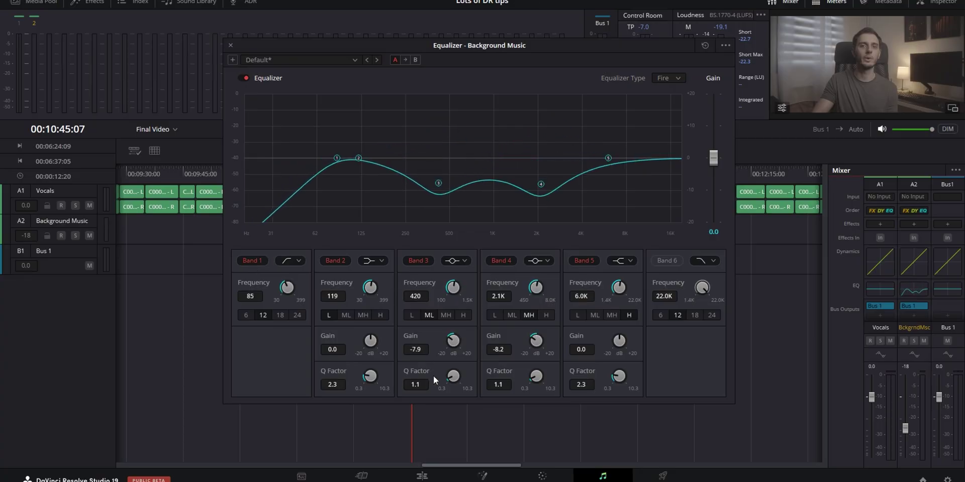
drag(453, 375, 476, 348)
drag(536, 376, 554, 369)
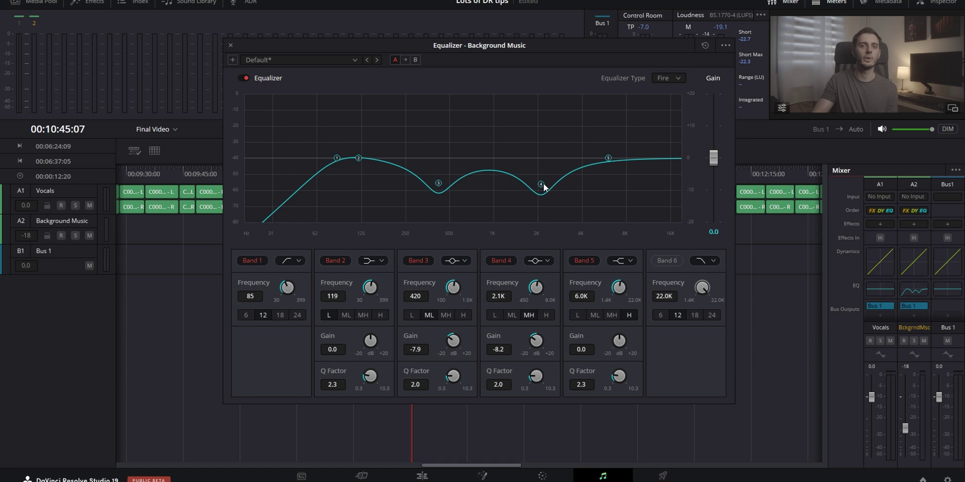
drag(541, 183, 544, 178)
drag(667, 157, 671, 157)
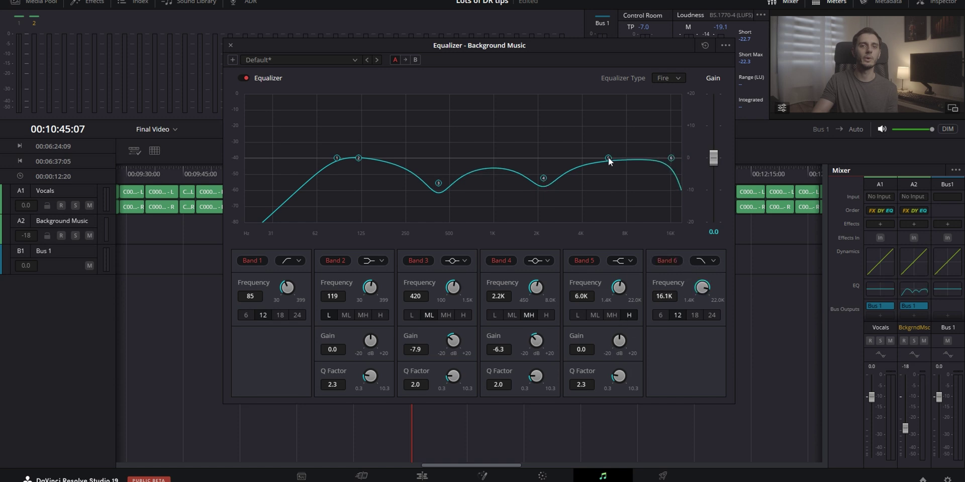
drag(608, 158, 610, 156)
Save the EQ curve as 'New Preset' and reload it from the preset list.
click(233, 61)
click(583, 273)
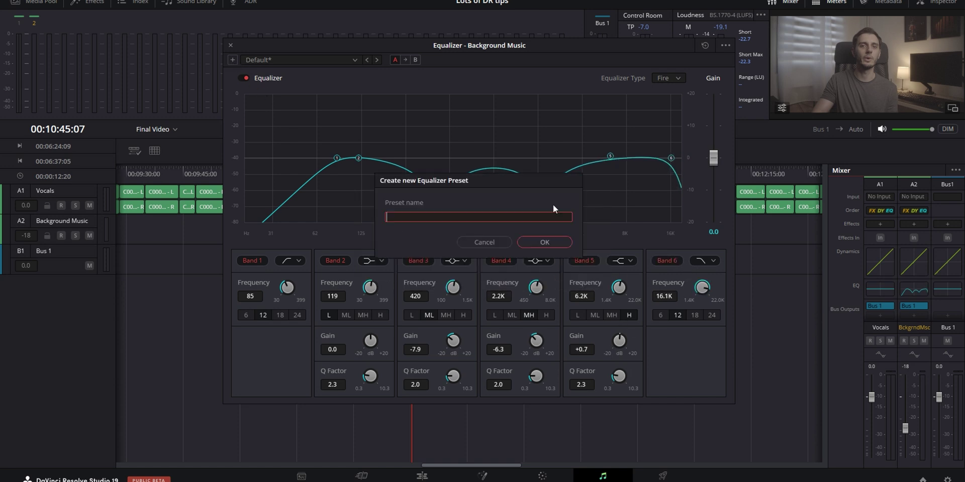
text(New Preset)
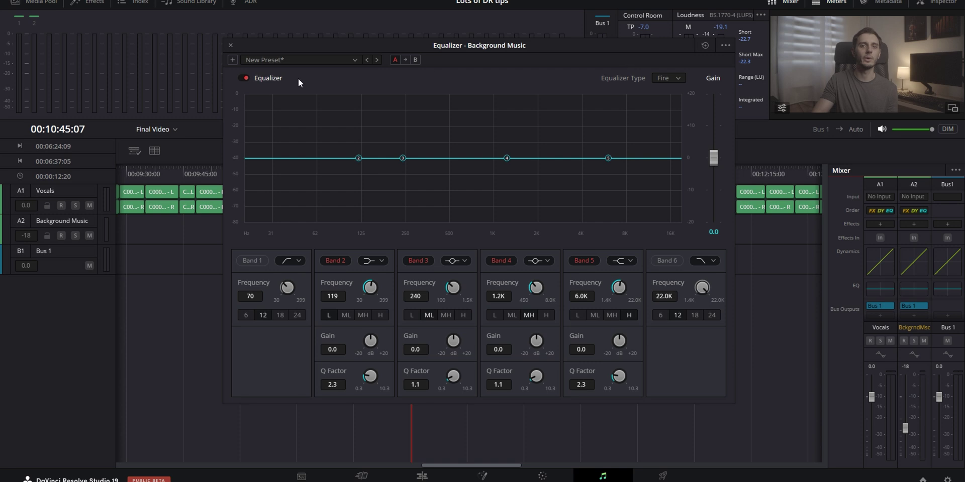
click(300, 59)
click(278, 163)
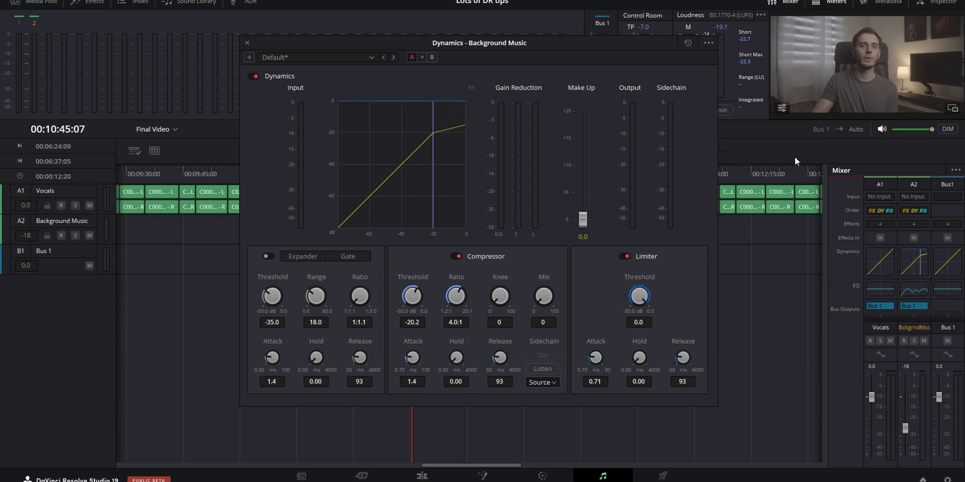
Create a new preset from the current Background Music dynamics settings.
click(248, 58)
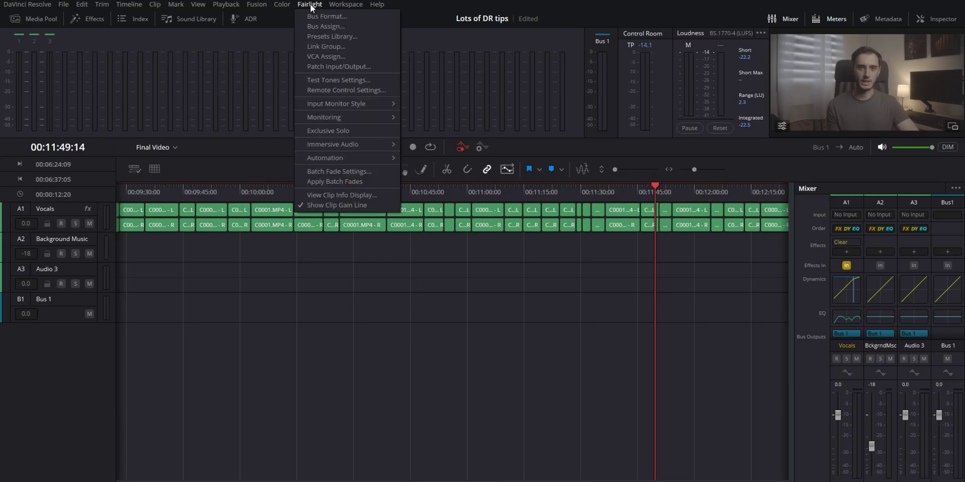
Save the Vocals track as the global track preset 'Combined preset' in the Presets Library.
click(324, 37)
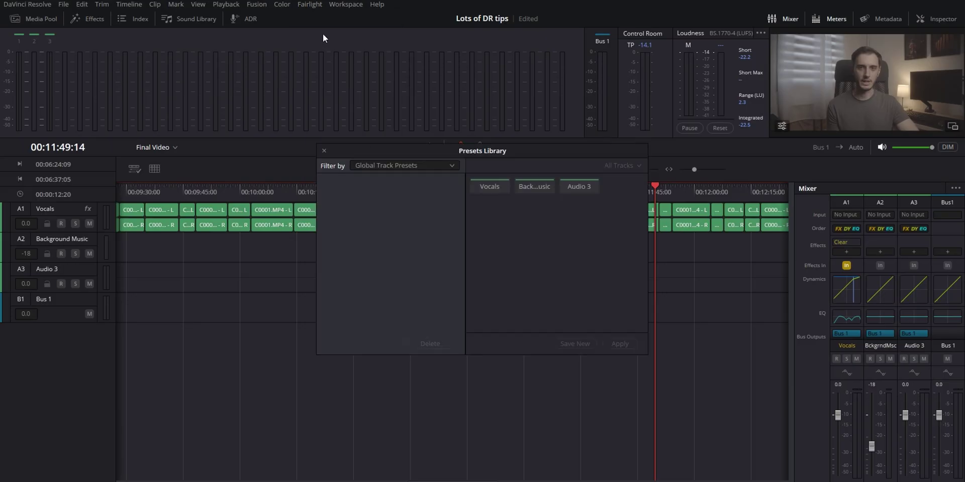
click(383, 166)
click(396, 210)
click(578, 343)
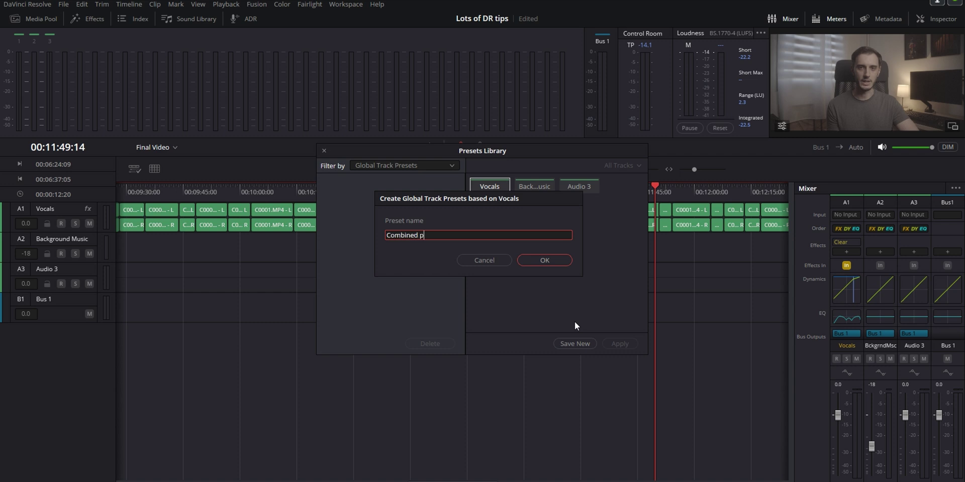
key(Return)
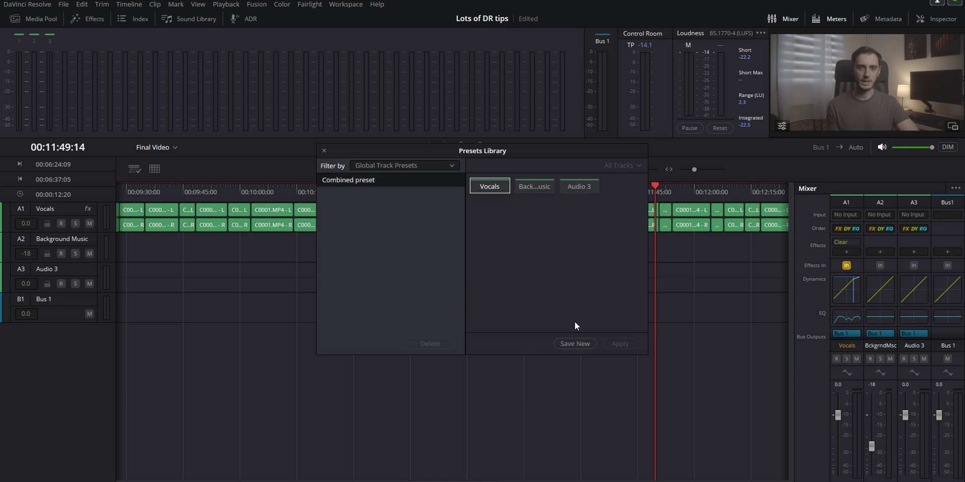
click(323, 151)
Apply 'Combined preset' to the Audio 3 track from the Presets Library.
click(310, 4)
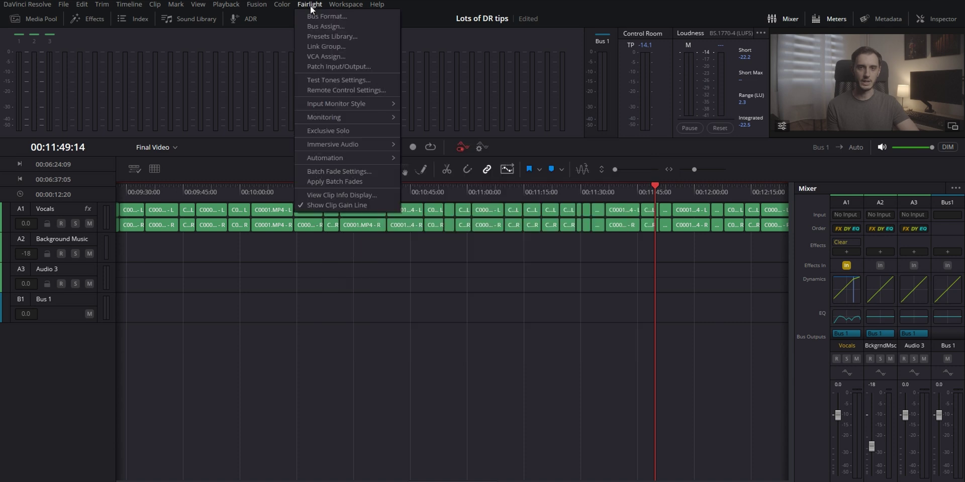
click(329, 38)
click(398, 170)
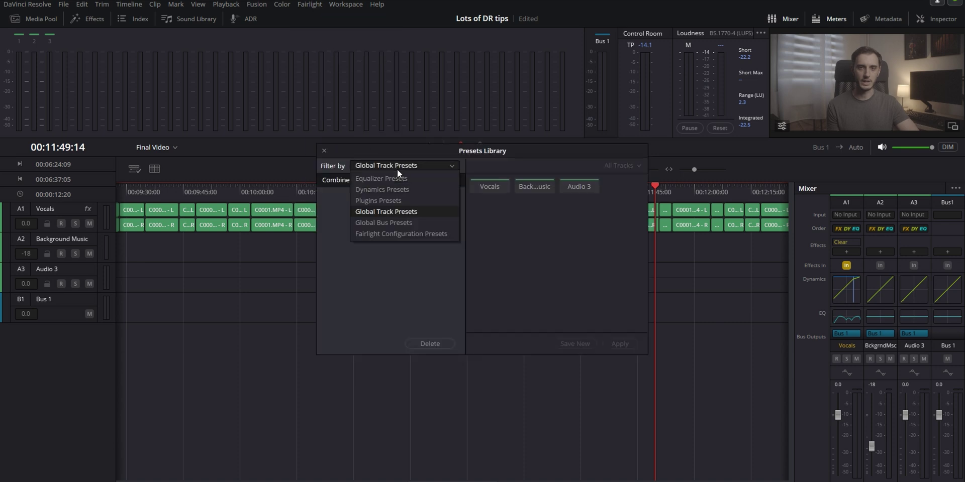
click(394, 209)
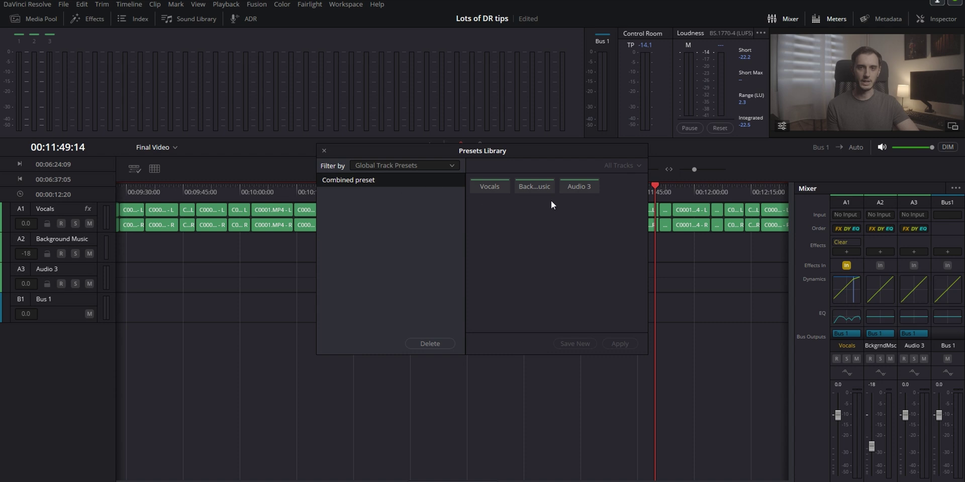
click(586, 185)
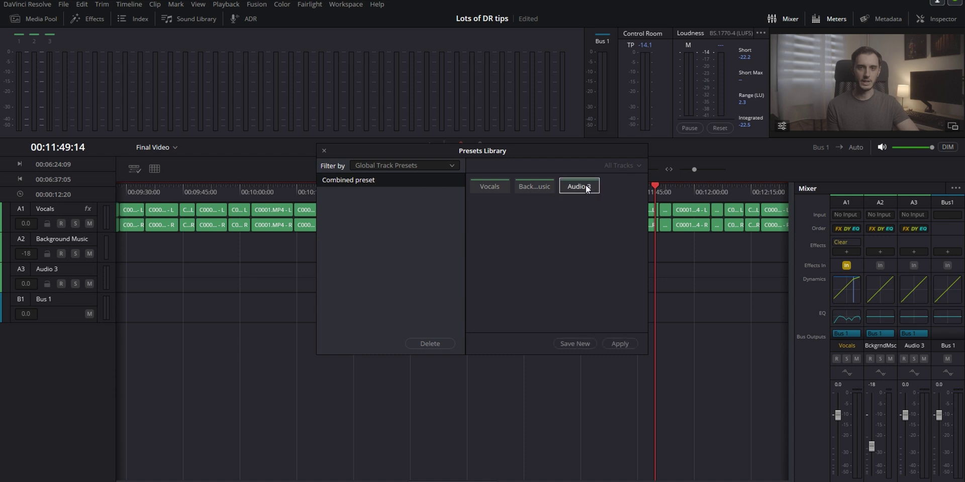
click(627, 345)
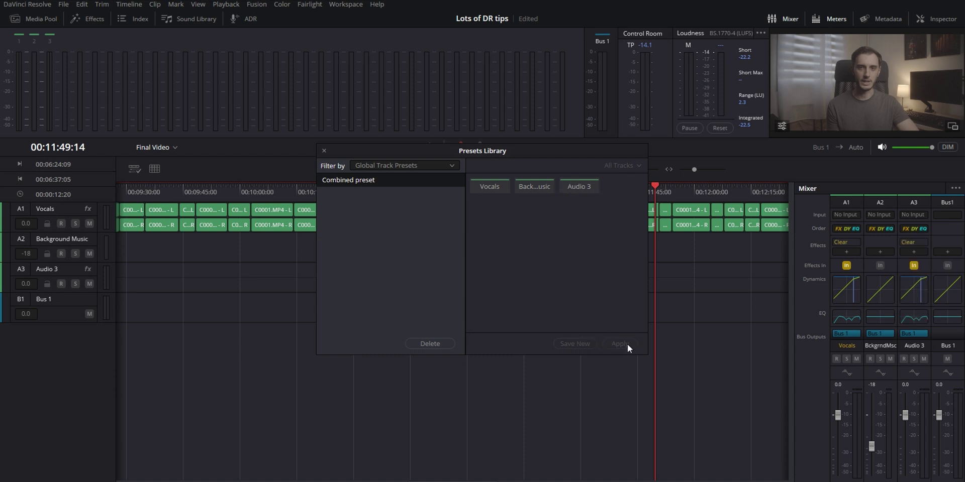
click(325, 151)
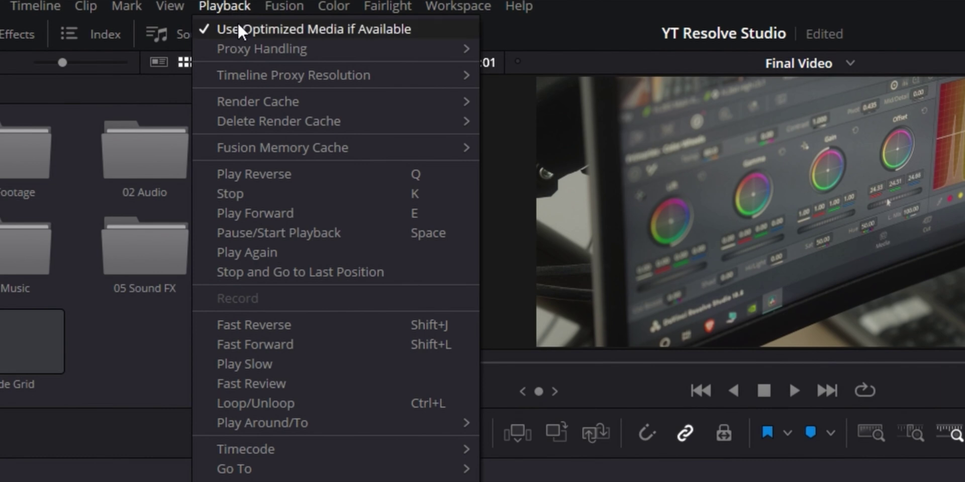
mouse_move(397, 69)
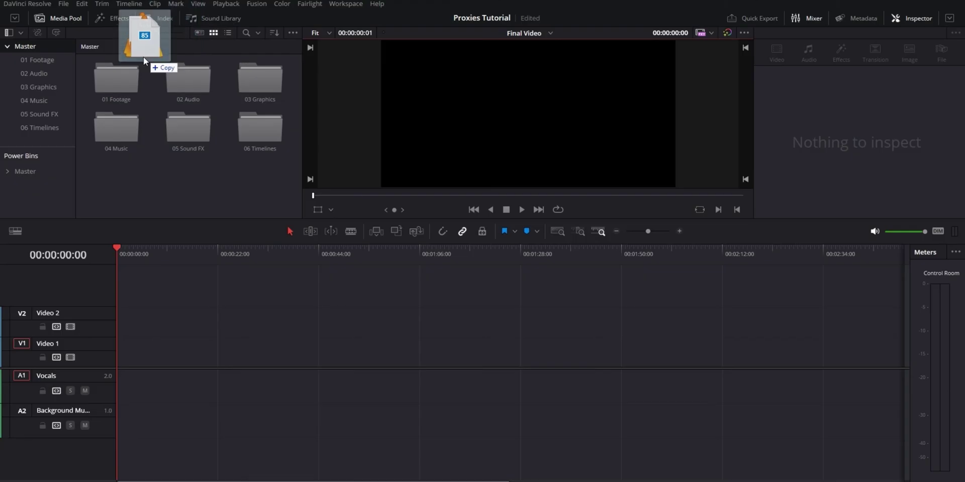
Select every clip in the 01 Footage bin and relink them to the Proxy folder.
double_click(115, 77)
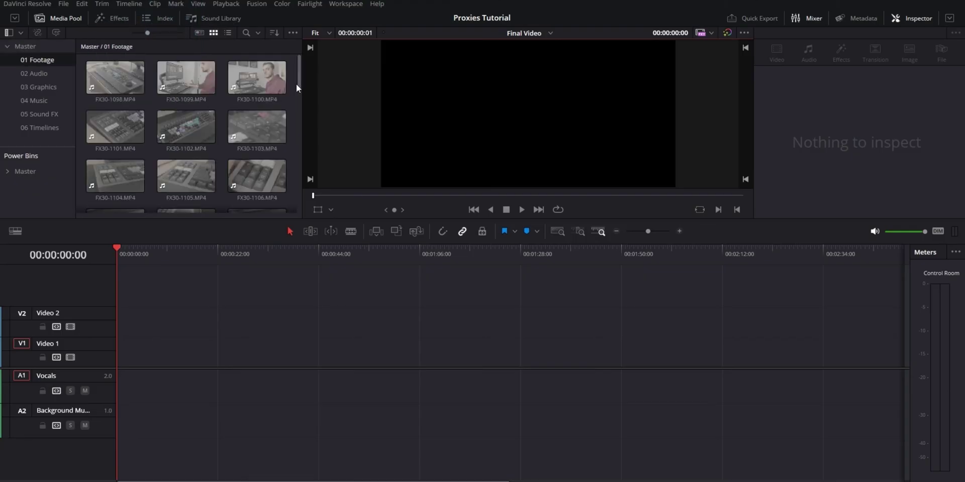
click(101, 75)
key(ctrl+a)
right_click(186, 76)
click(226, 330)
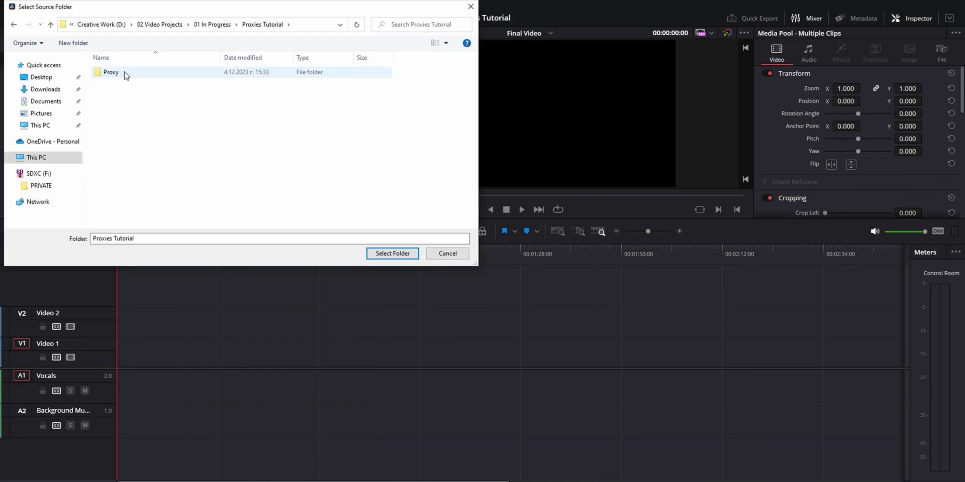
click(126, 73)
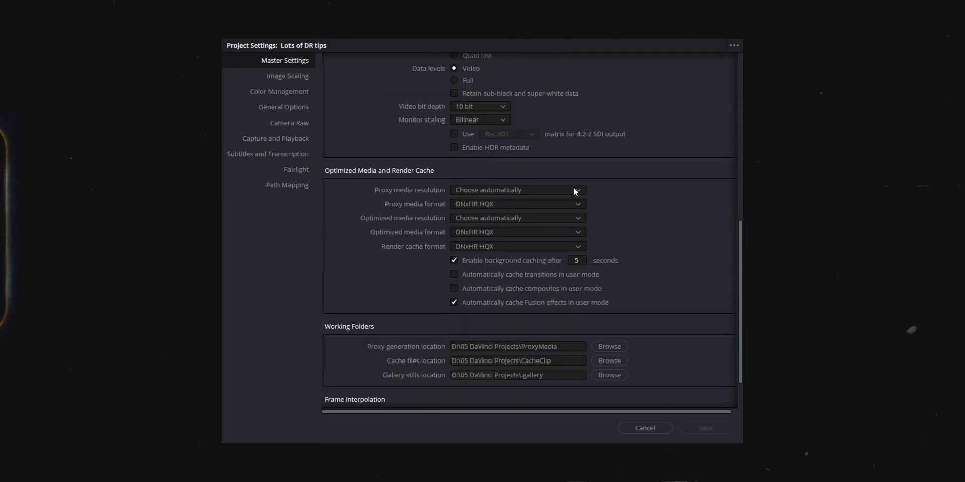
Set proxy media resolution to Quarter and proxy media format to DNxHR SQ.
click(574, 189)
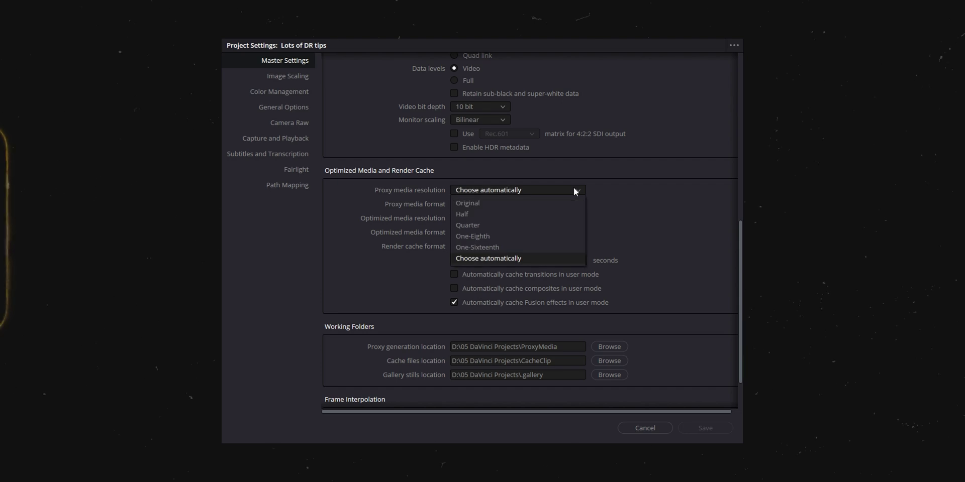
click(499, 226)
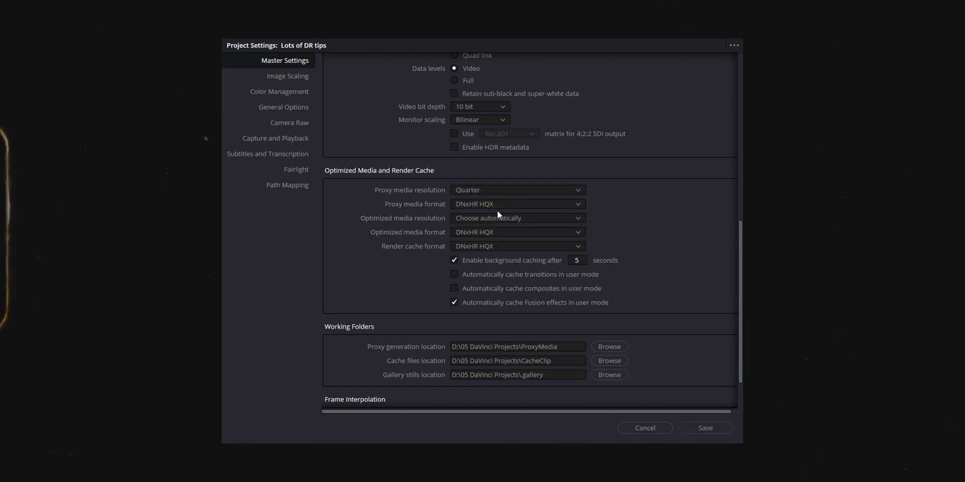
click(498, 204)
click(483, 284)
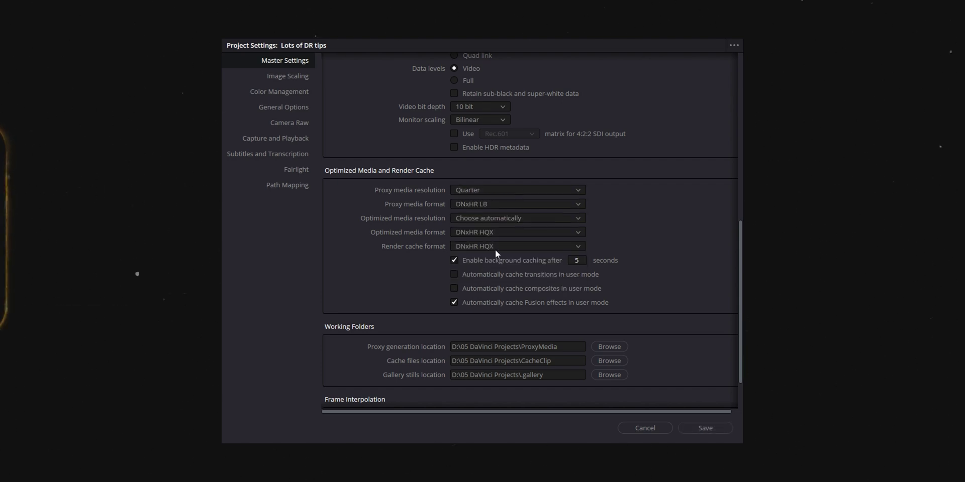
click(579, 204)
click(529, 272)
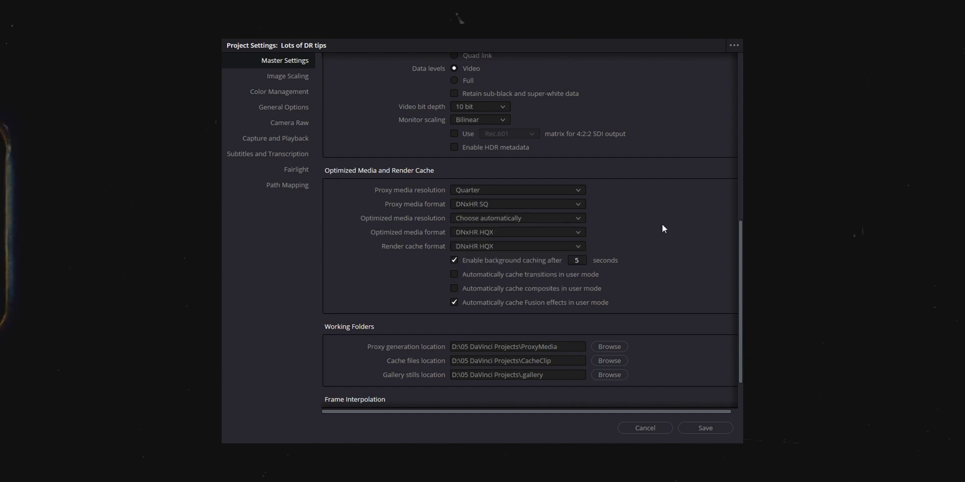
click(563, 206)
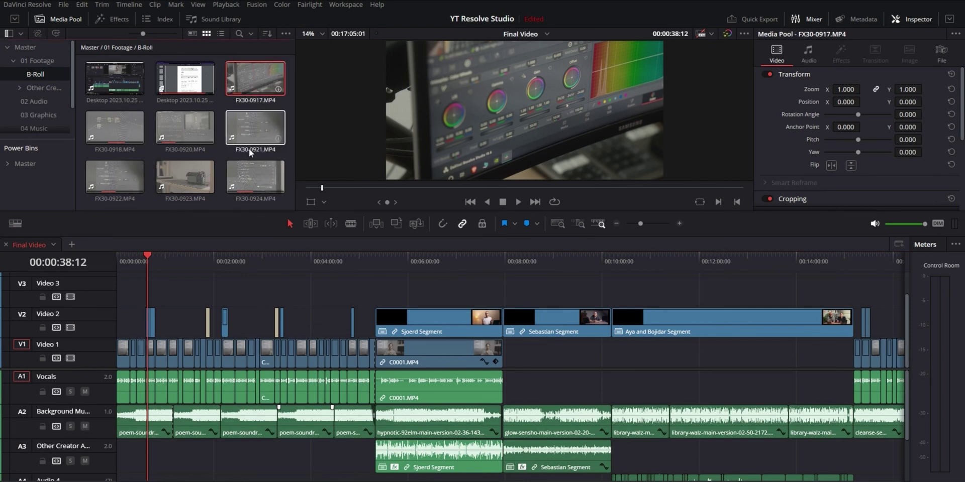
Select clips FX30-0917 to FX30-0924 and show the Proxy Handling options in the viewer and Playback menu.
shift+click(254, 176)
right_click(262, 82)
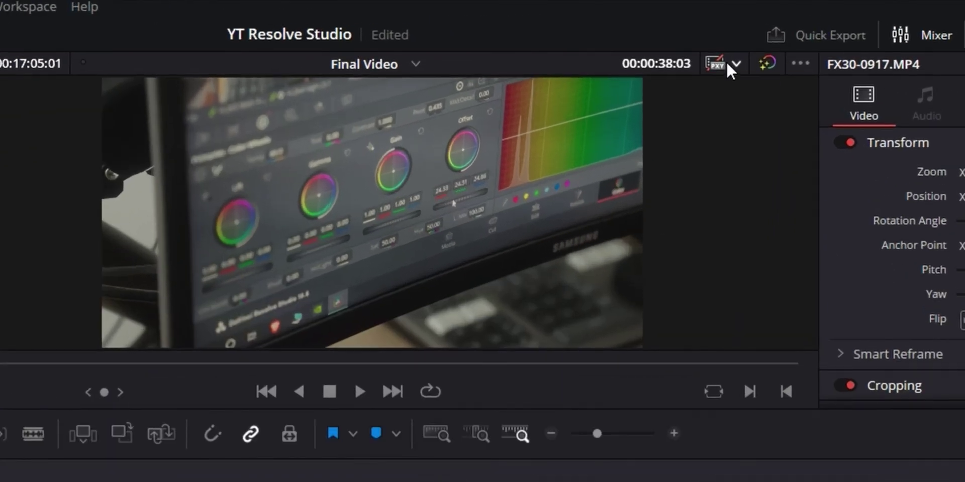
click(708, 34)
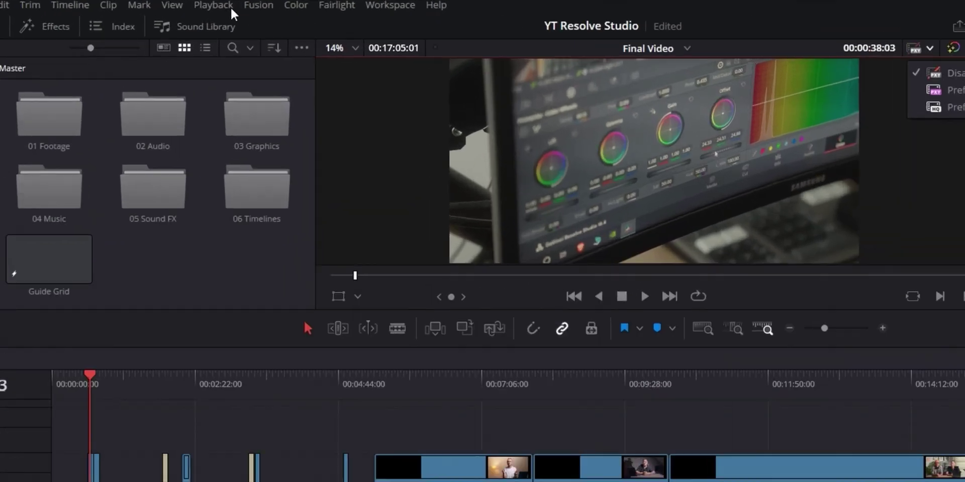
click(212, 4)
mouse_move(354, 49)
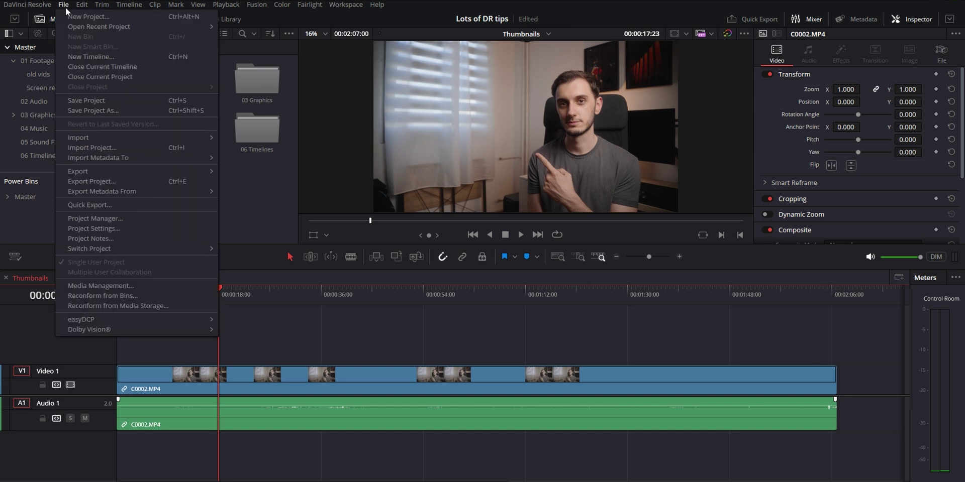
Export the current frame as a still, then search 'rame as' in Keyboard Customization.
mouse_move(110, 168)
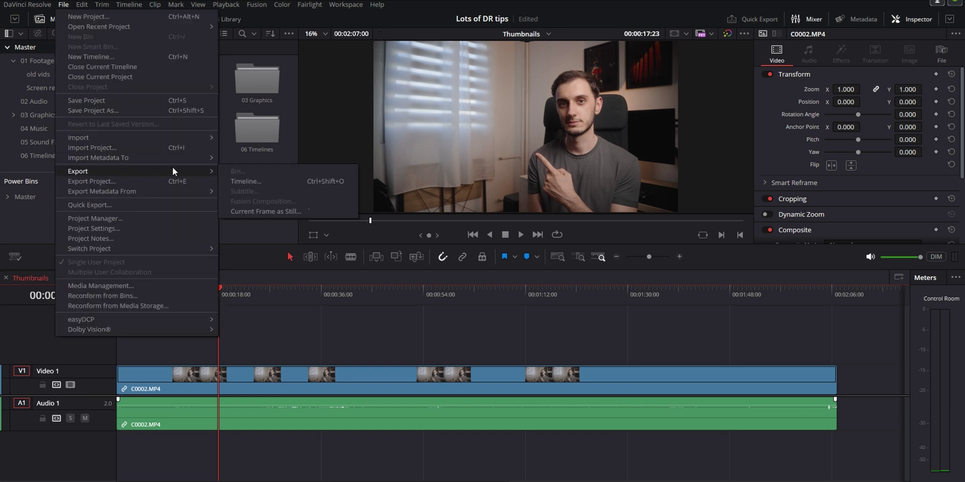
click(264, 209)
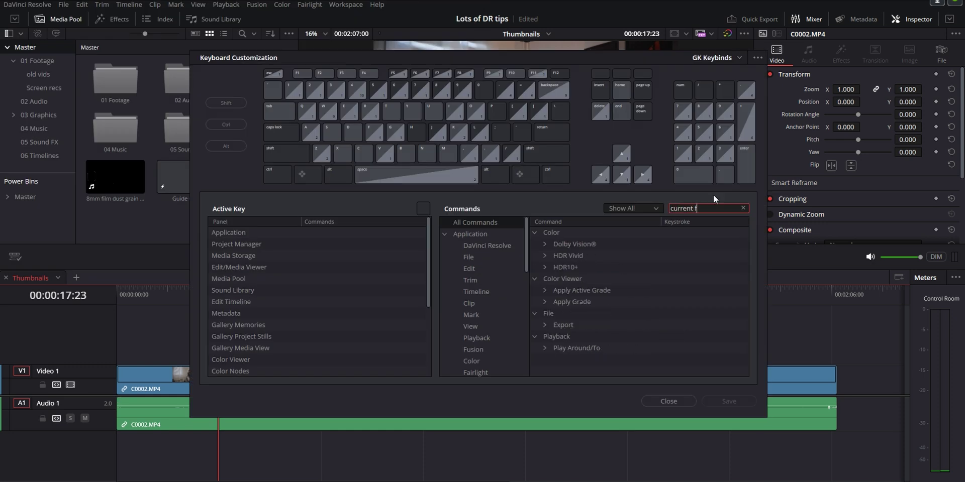
text(rame as)
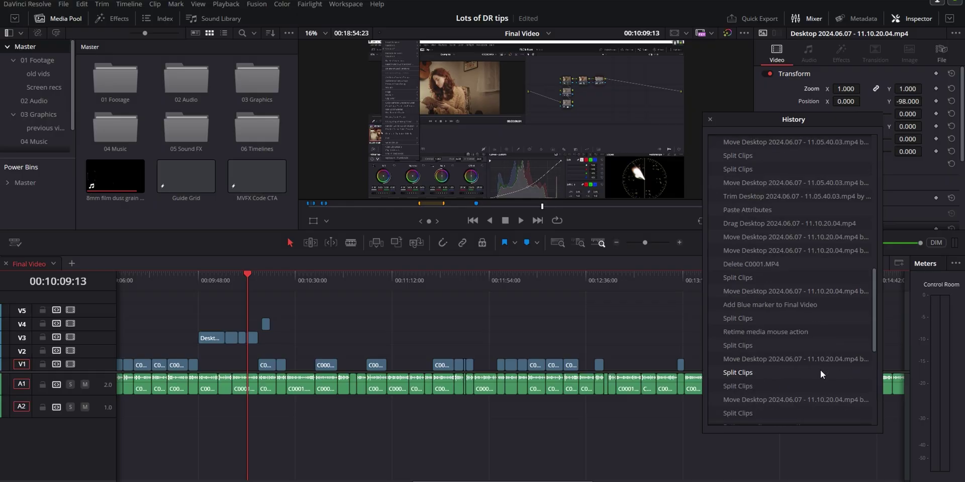
Browse the edit history, then reopen it via Edit > History > Open History Window and close it.
scroll(819, 369, up, 1)
scroll(820, 369, up, 5)
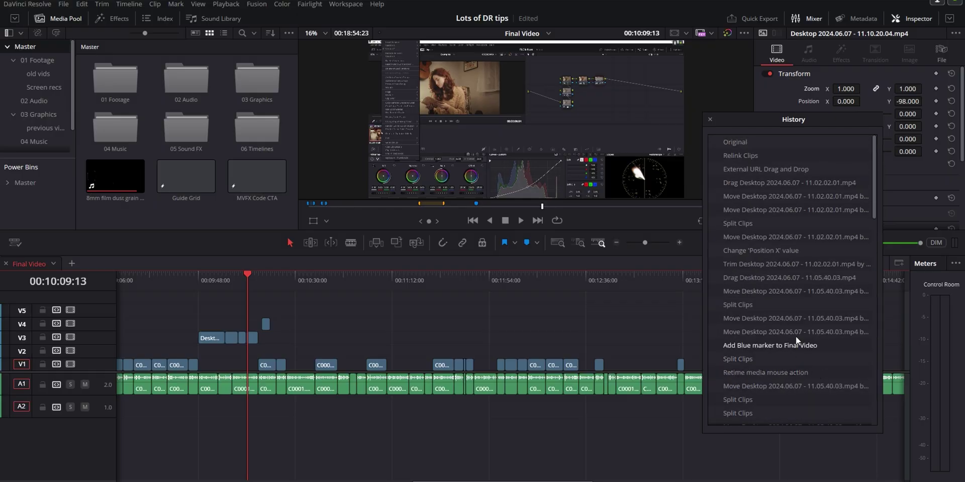
scroll(797, 332, down, 8)
scroll(796, 331, down, 10)
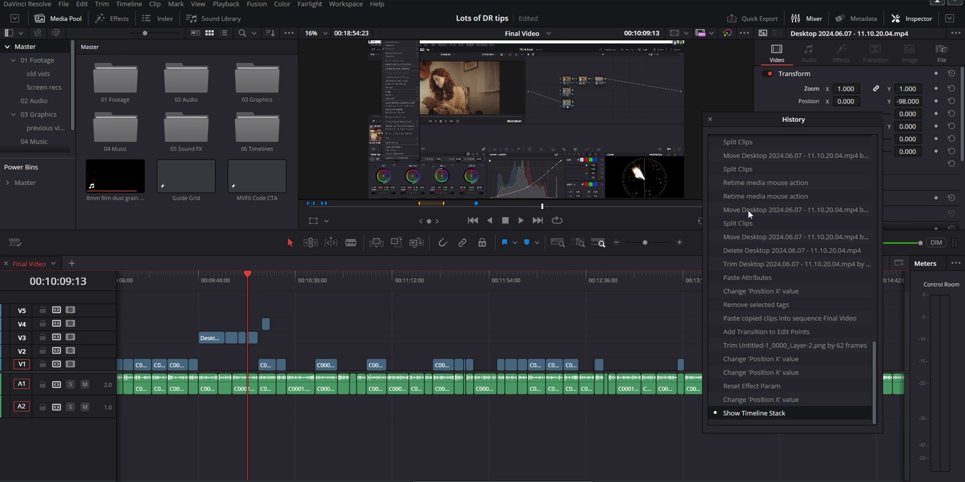
click(710, 120)
click(78, 5)
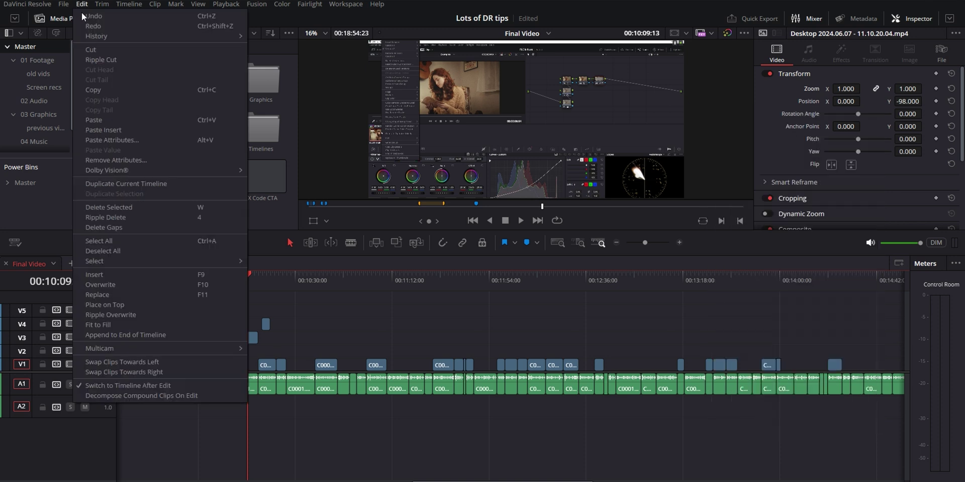
mouse_move(105, 33)
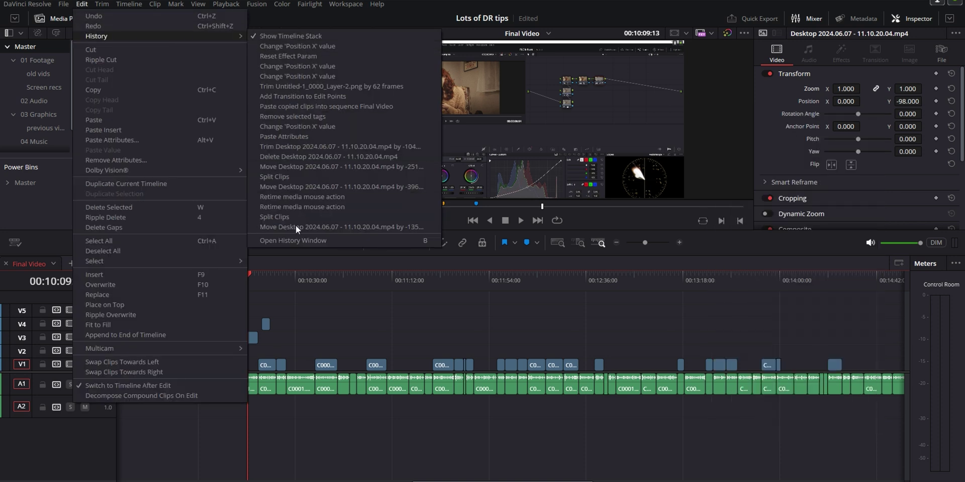
click(294, 238)
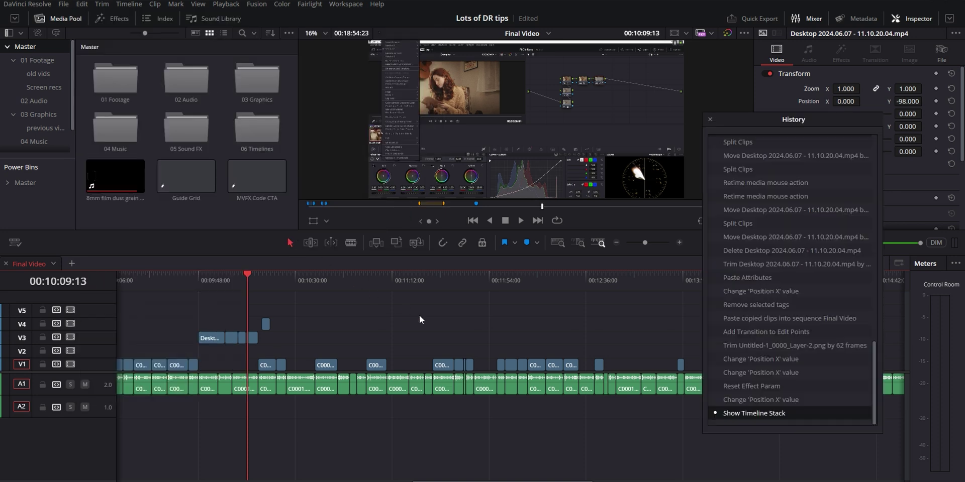
click(25, 4)
Search 'histor' in Keyboard Customization to find the Open History Window binding.
click(46, 24)
click(709, 207)
text(hist)
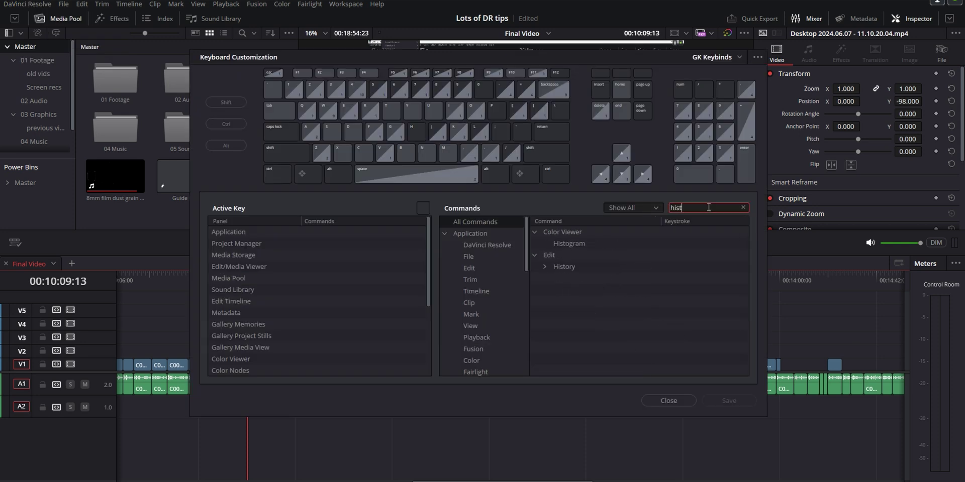
text(or)
scroll(643, 324, down, 2)
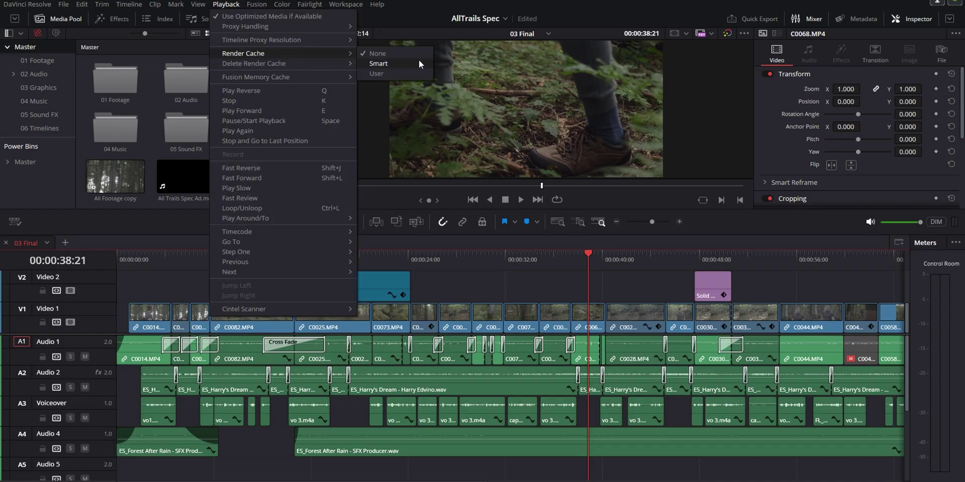
Switch the render cache to Smart and scroll Project Settings to the render cache options.
click(419, 62)
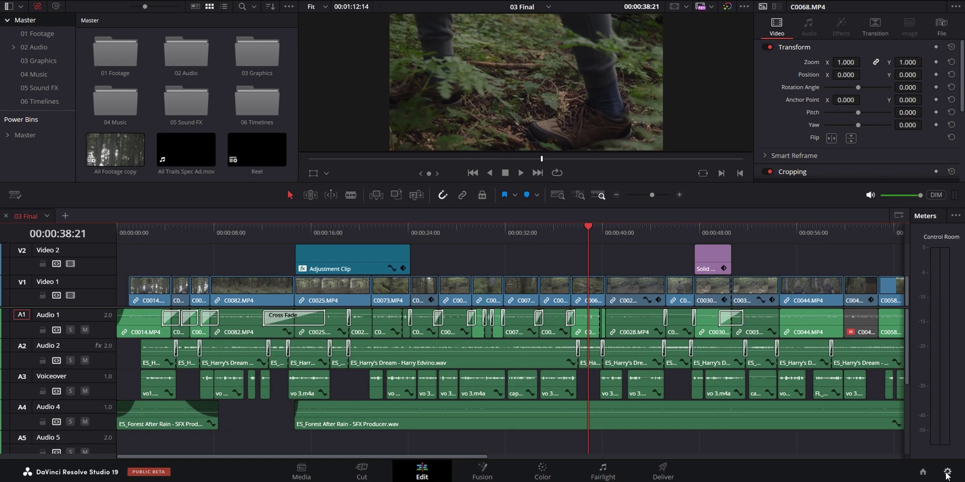
click(947, 472)
scroll(592, 341, down, 10)
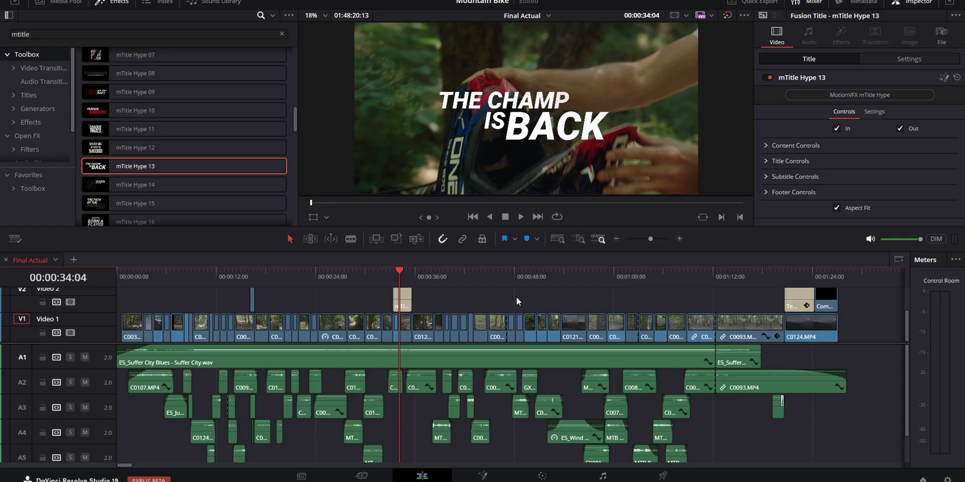
Toggle the Color/Fusion bypass with Shift+D to hide, then restore, THE CHAMP IS BACK title.
key(shift+d)
key(shift+d)
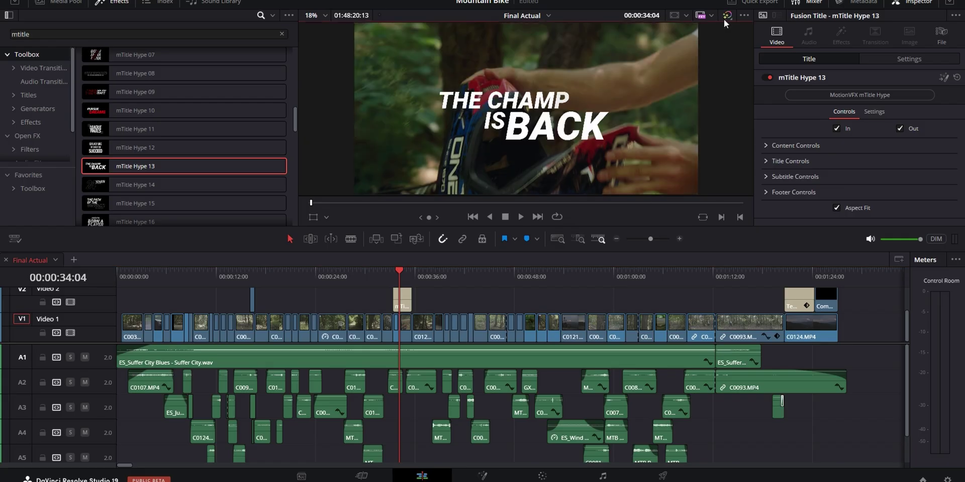
mouse_move(728, 19)
key(shift+d)
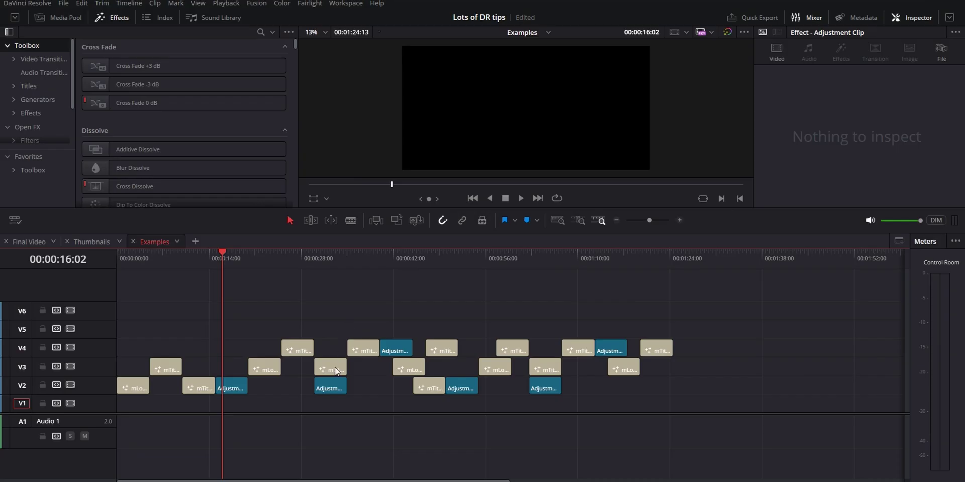
Disable the V3 mTitle clip from the Clip menu and look up the Enable Clip shortcut.
click(336, 371)
click(154, 4)
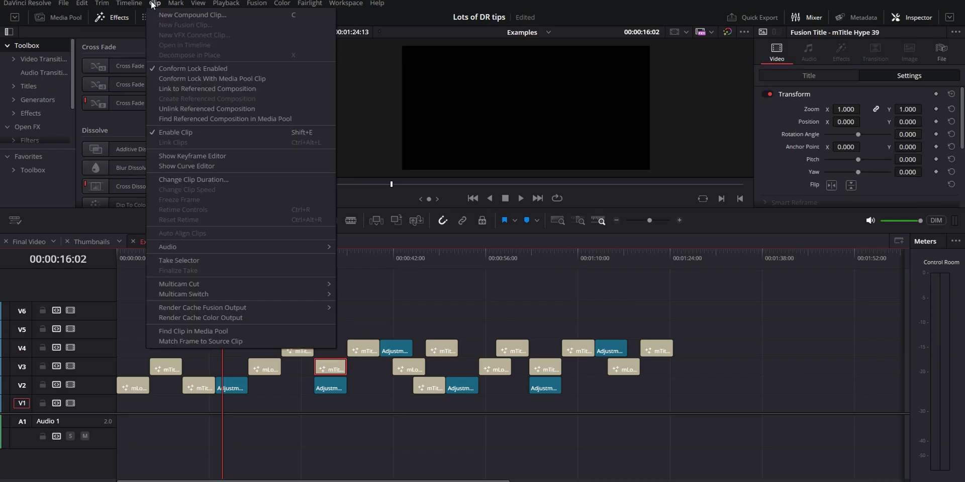
click(186, 132)
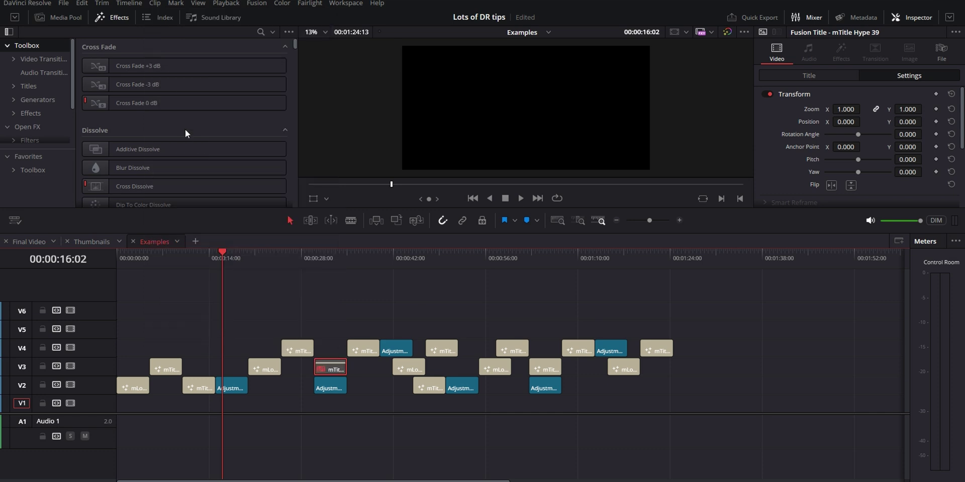
key(ctrl+alt+k)
click(701, 208)
text(enable clip)
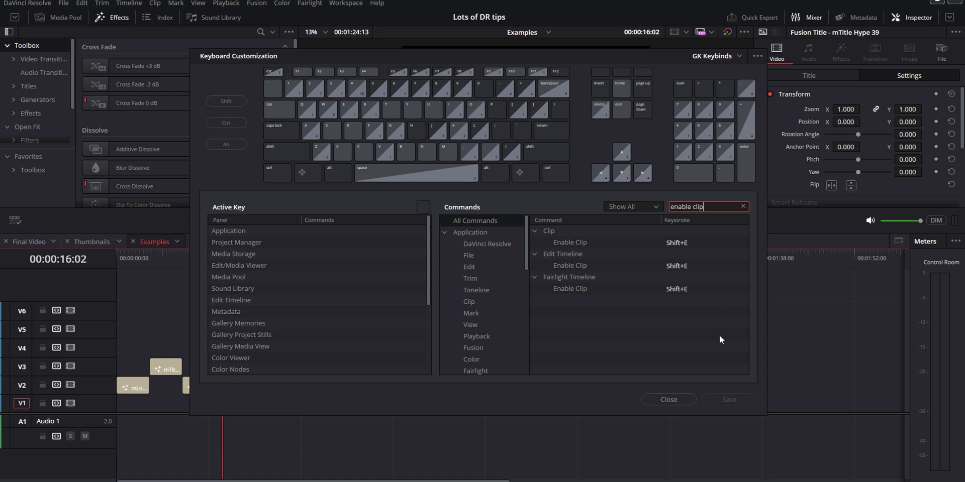
click(668, 399)
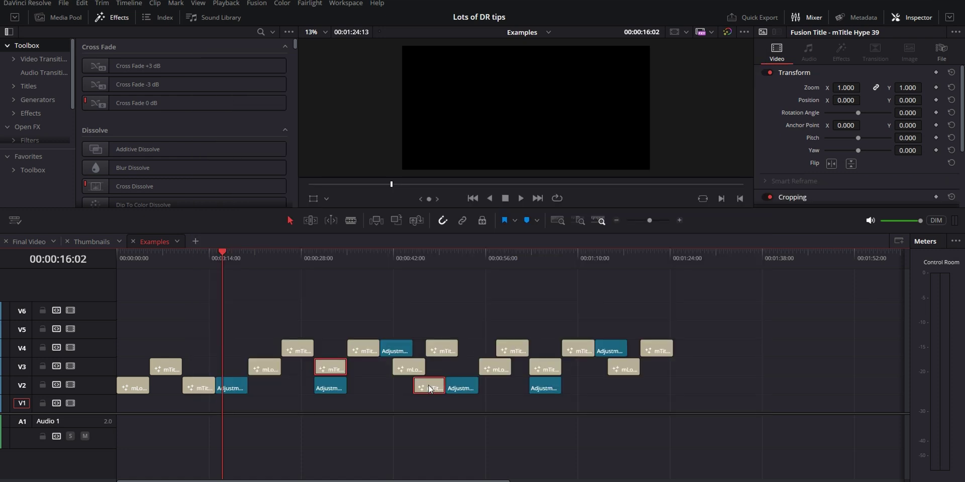
Disable the V2 mTitle clip, then marquee-select every clip on V2–V4 and disable them all.
ctrl+click(198, 386)
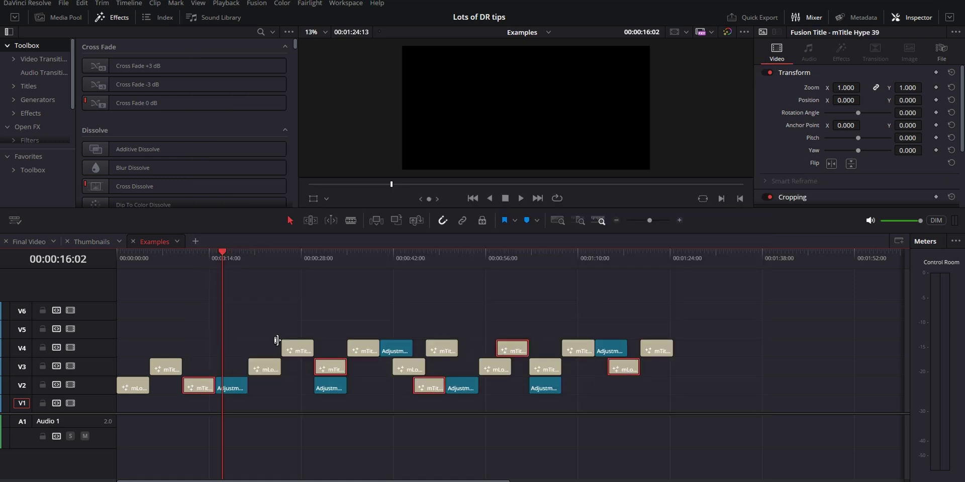
key(d)
click(365, 321)
drag(751, 331, 145, 414)
key(d)
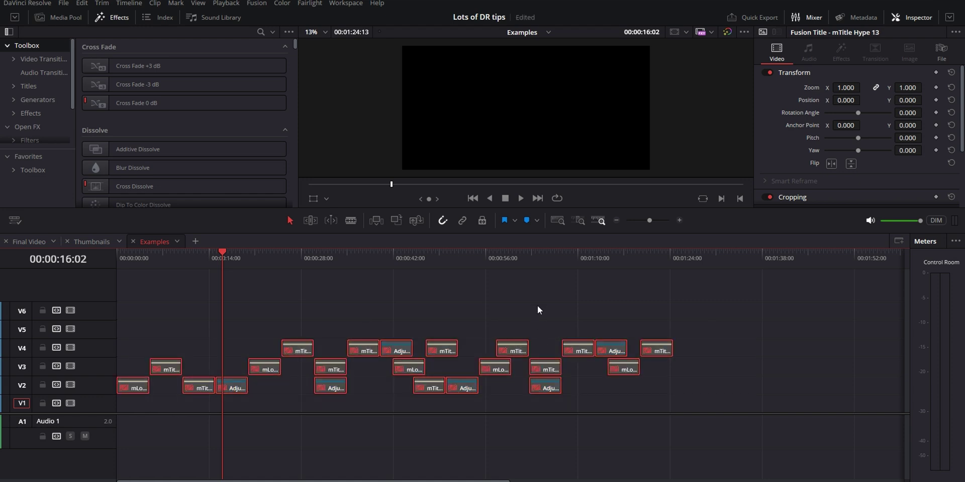
key(d)
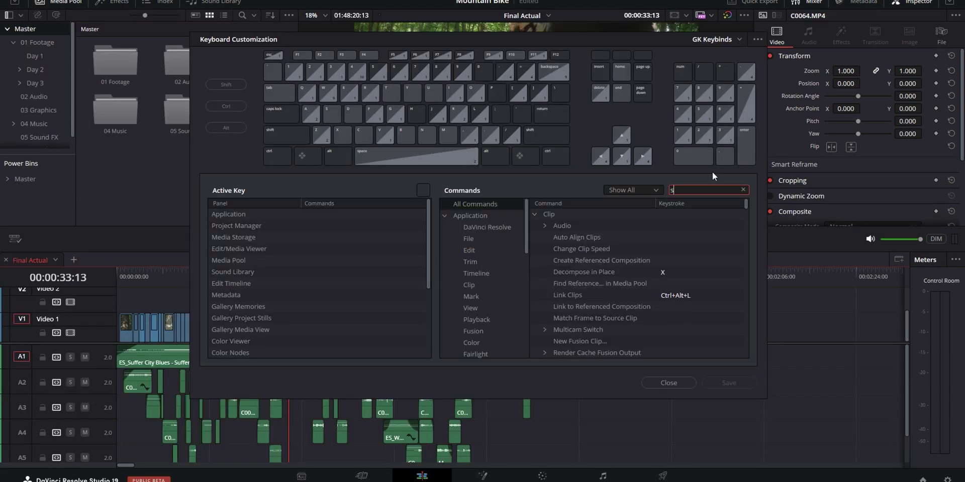
text(election fol)
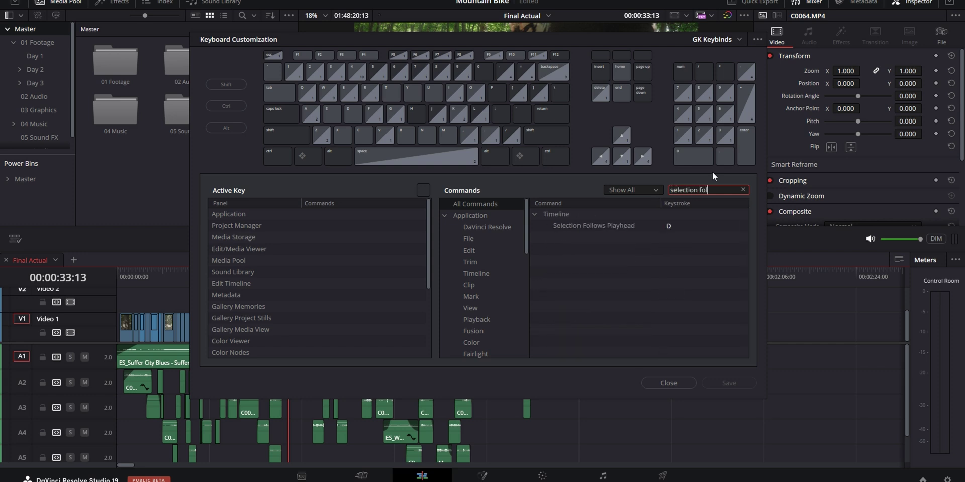
text(lows)
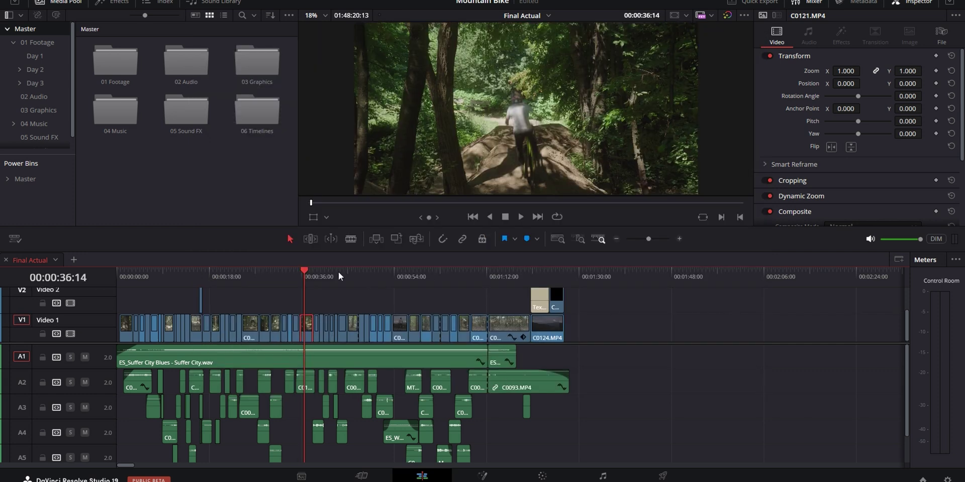
click(341, 273)
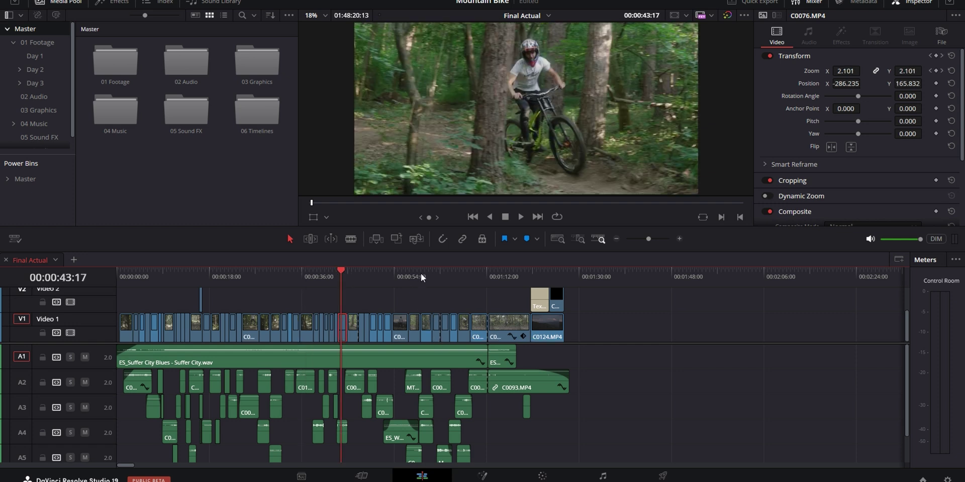
click(421, 272)
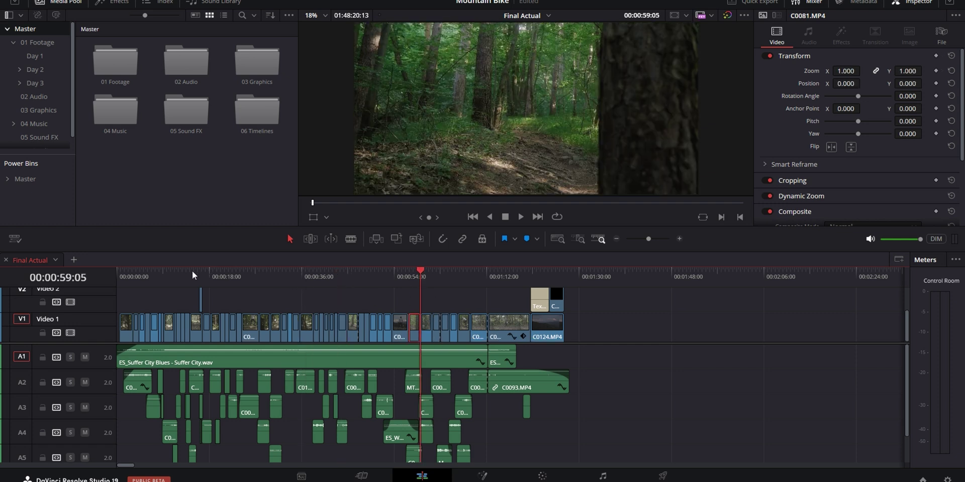
click(191, 274)
click(468, 274)
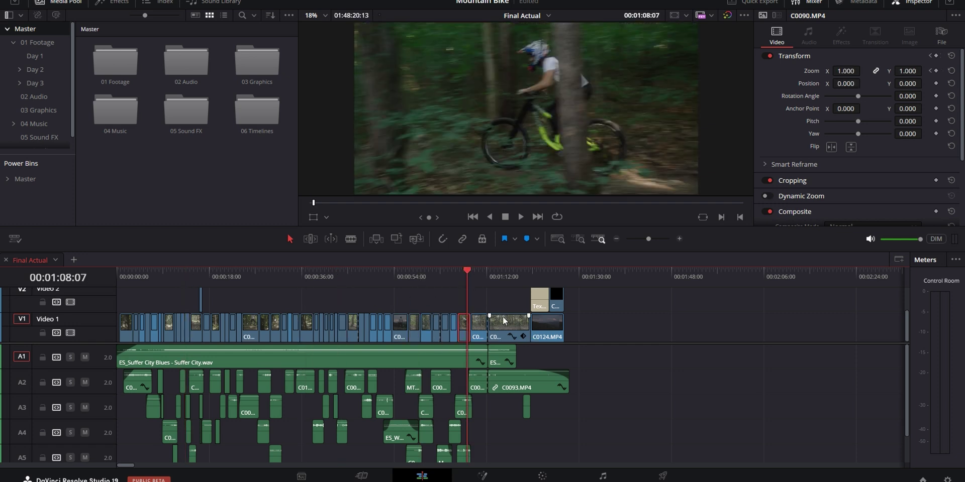
click(501, 276)
click(270, 272)
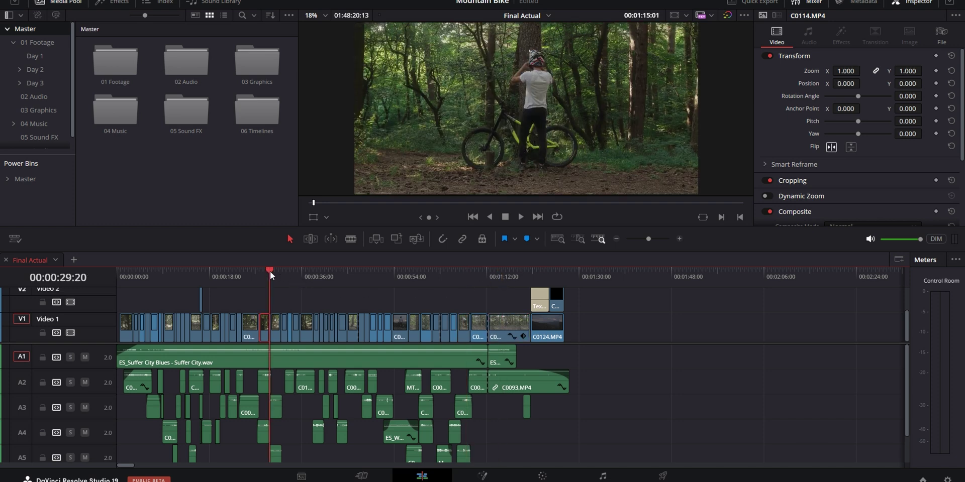
click(442, 273)
click(431, 273)
click(368, 272)
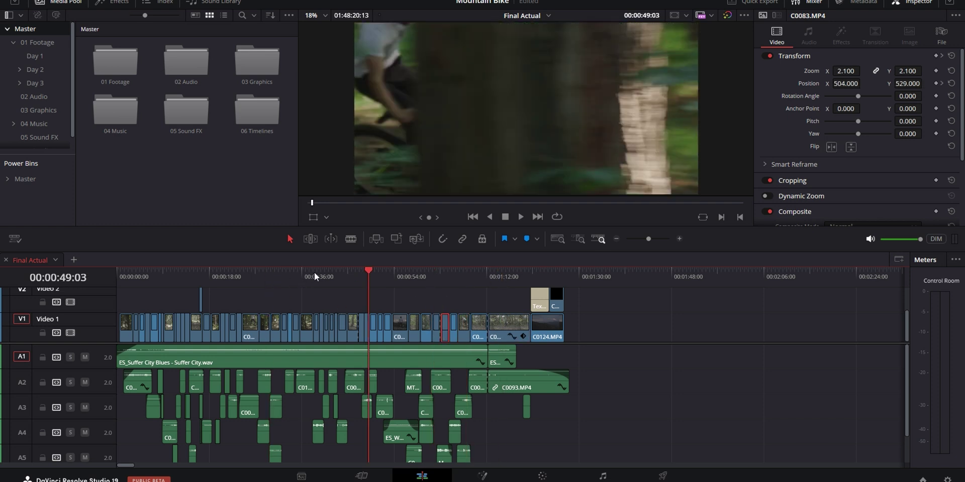
click(303, 272)
click(244, 273)
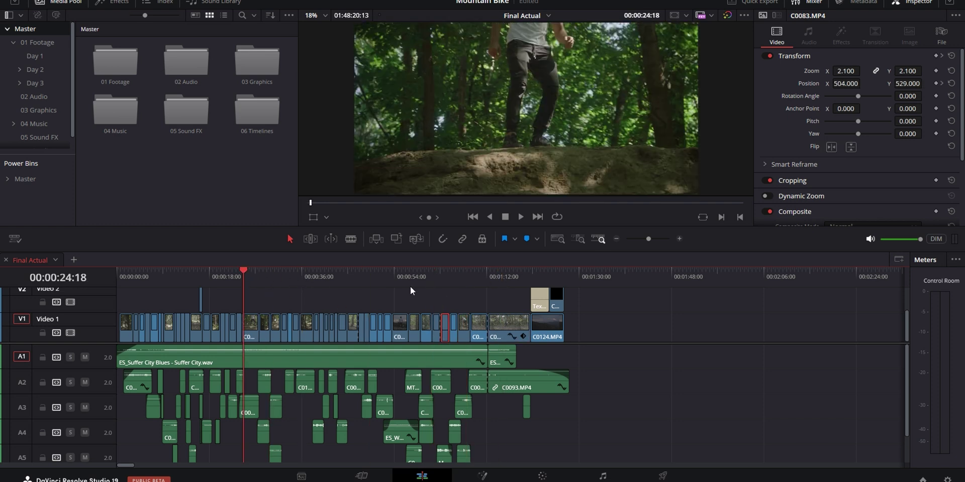
click(474, 276)
click(288, 271)
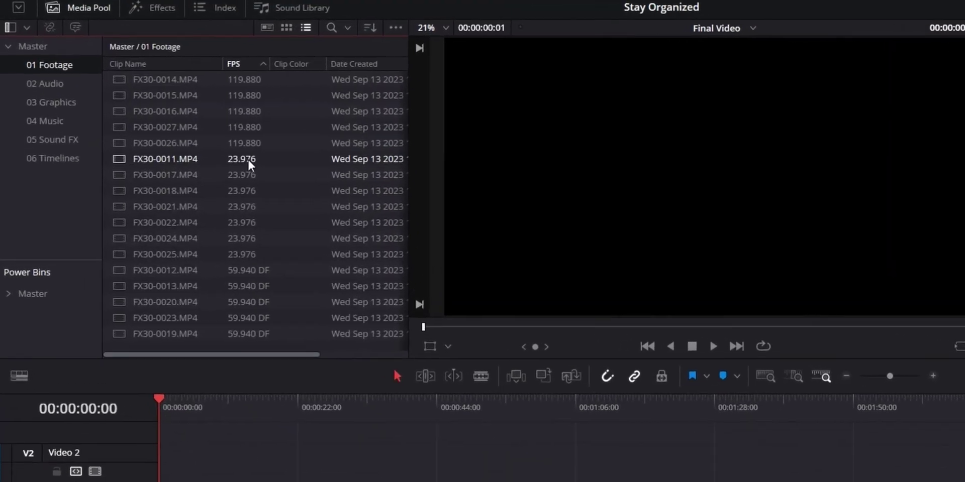
Tag the 59.94 fps clips yellow and the 119.88 fps clips pink (FX30-0014 through FX30-0026).
click(260, 276)
shift+click(254, 337)
right_click(254, 338)
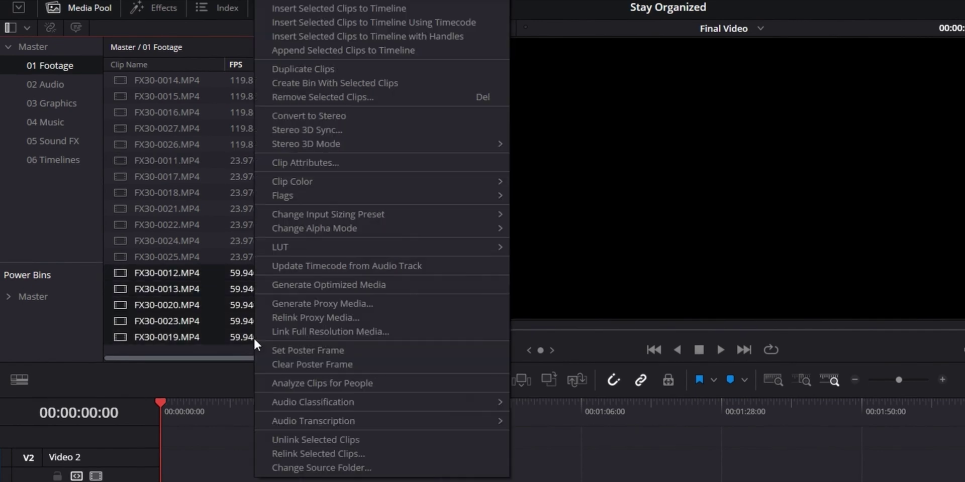
mouse_move(472, 185)
click(552, 233)
click(201, 80)
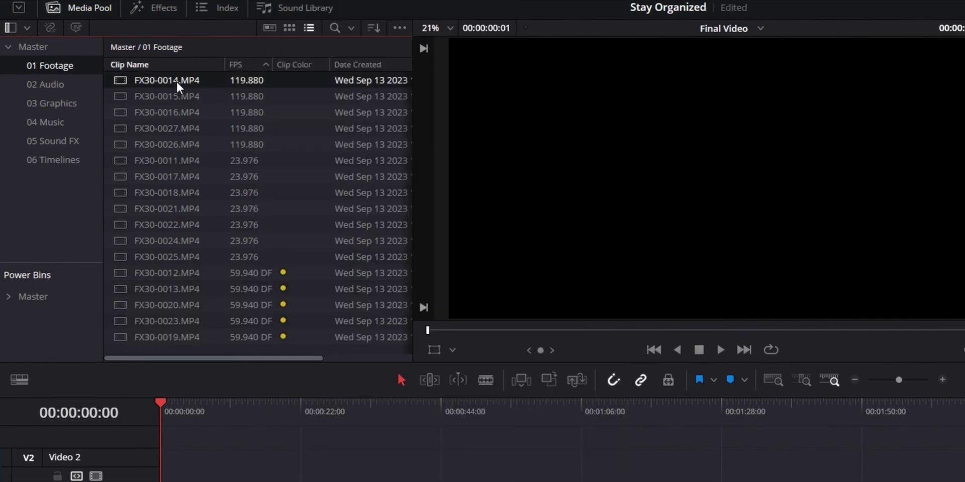
shift+click(185, 145)
right_click(185, 146)
mouse_move(221, 361)
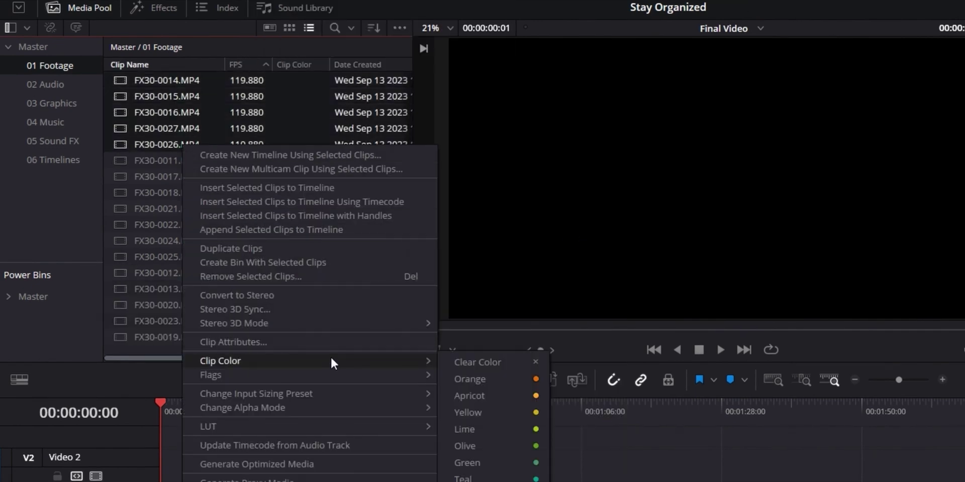
click(495, 467)
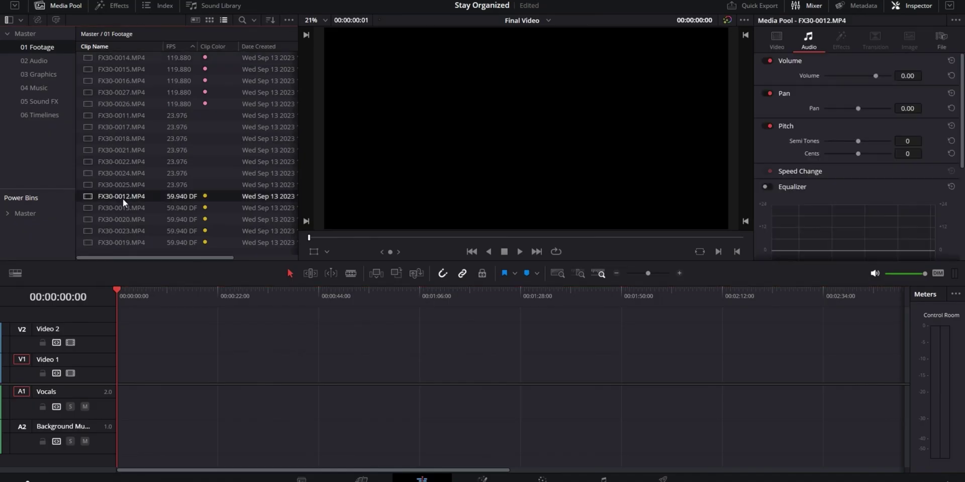
Set the yellow-tagged clips' video frame rate to 23.976 in Clip Attributes.
click(169, 273)
shift+click(179, 337)
right_click(179, 337)
click(207, 118)
click(480, 103)
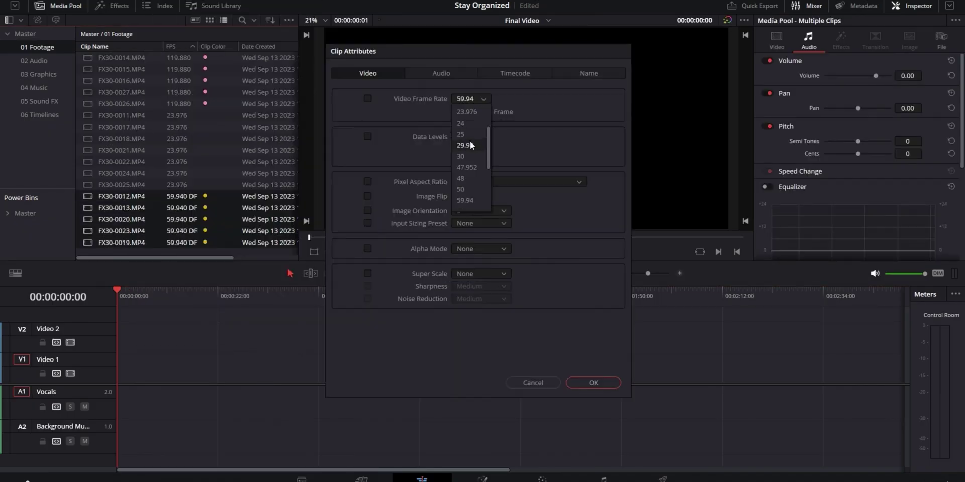
click(469, 140)
key(Return)
Set the pink-tagged clips' video frame rate to 23.976 in Clip Attributes.
click(174, 57)
shift+click(174, 102)
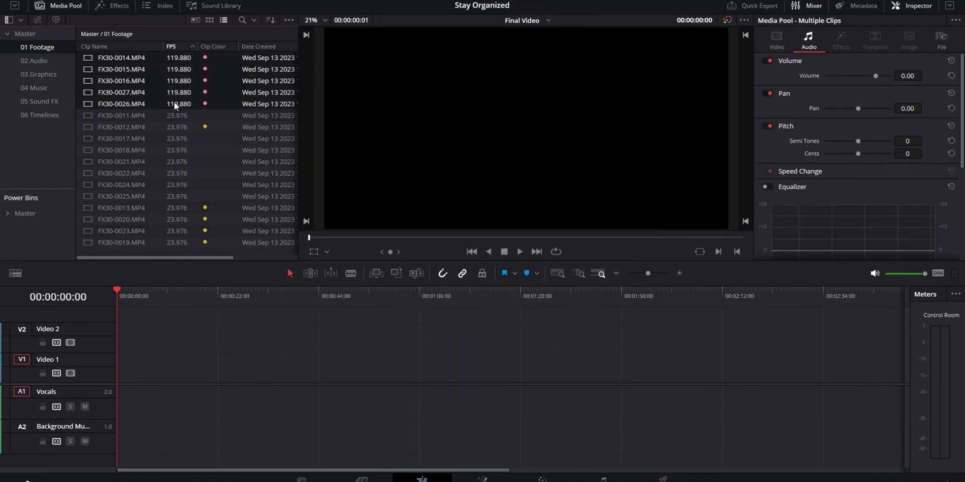
right_click(174, 102)
click(210, 244)
click(470, 99)
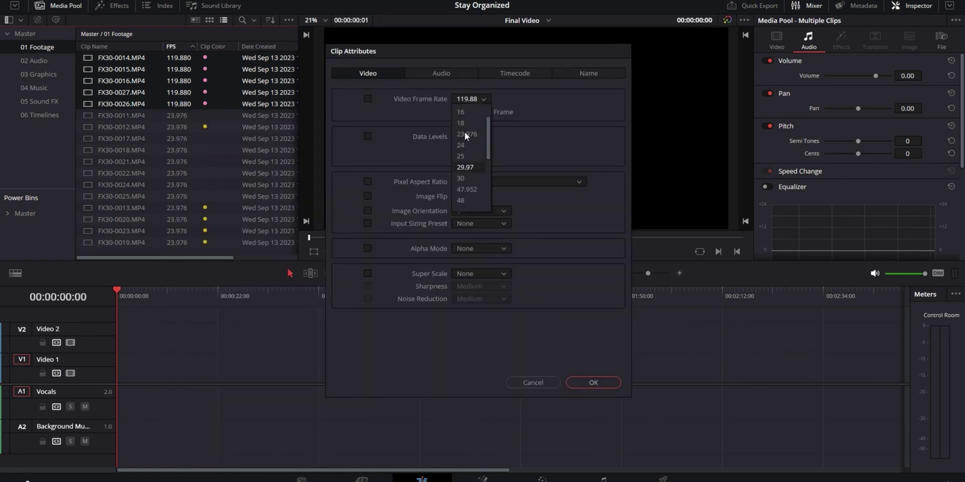
click(465, 133)
key(Return)
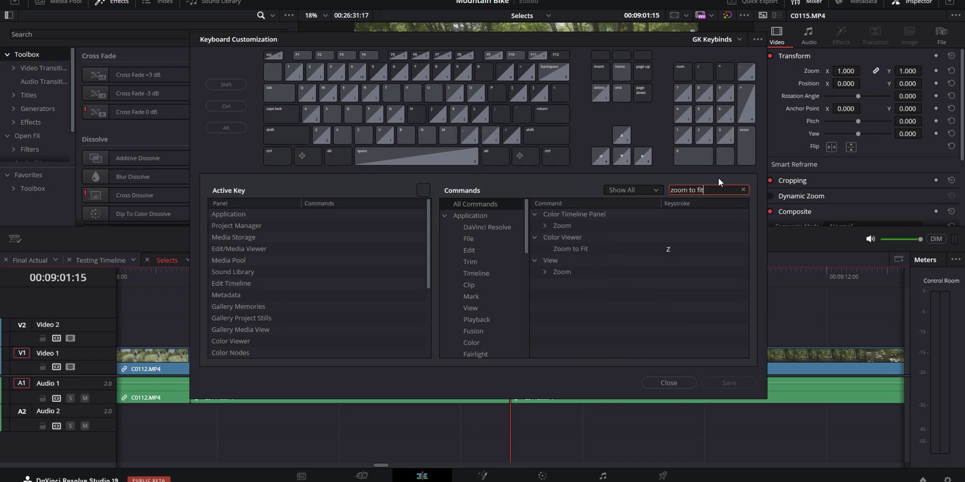
Reveal Zoom to Fit's Z shortcut, close the keyboard settings, and fit the whole edit.
click(545, 272)
key(Escape)
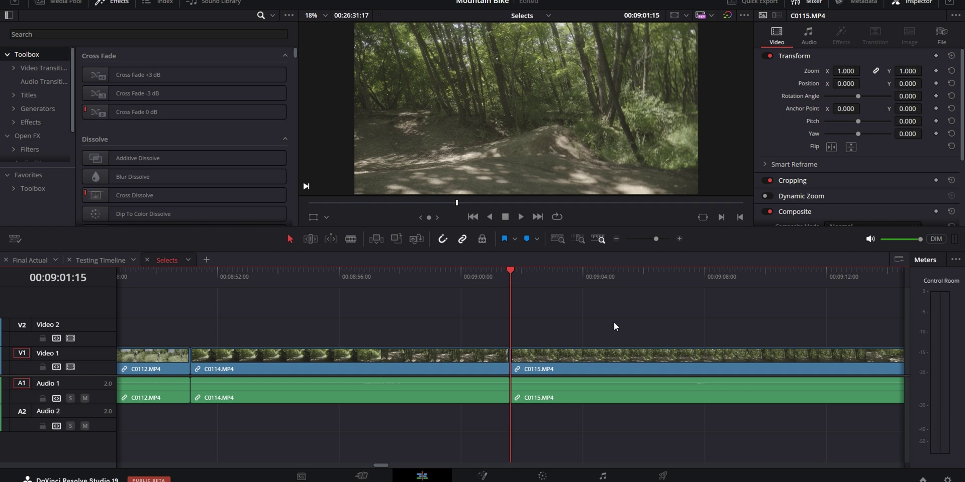
key(z)
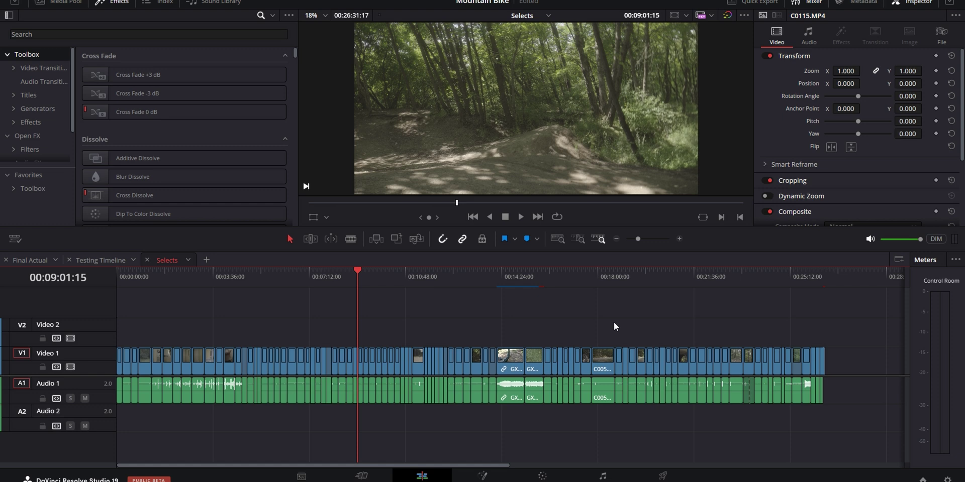
Zoom the timeline around the playhead at 00:18:57:20, then around 00:07:03, with Shift+Z.
click(625, 281)
key(shift+z)
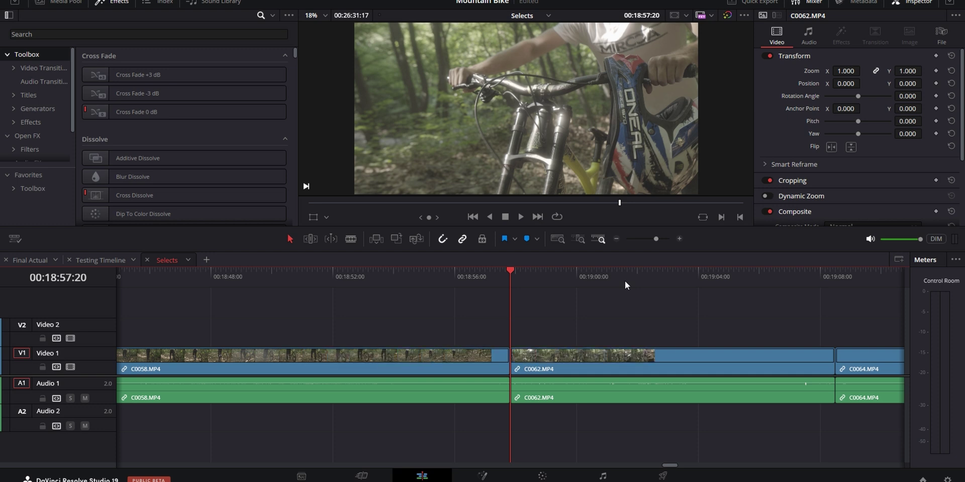
key(shift+z)
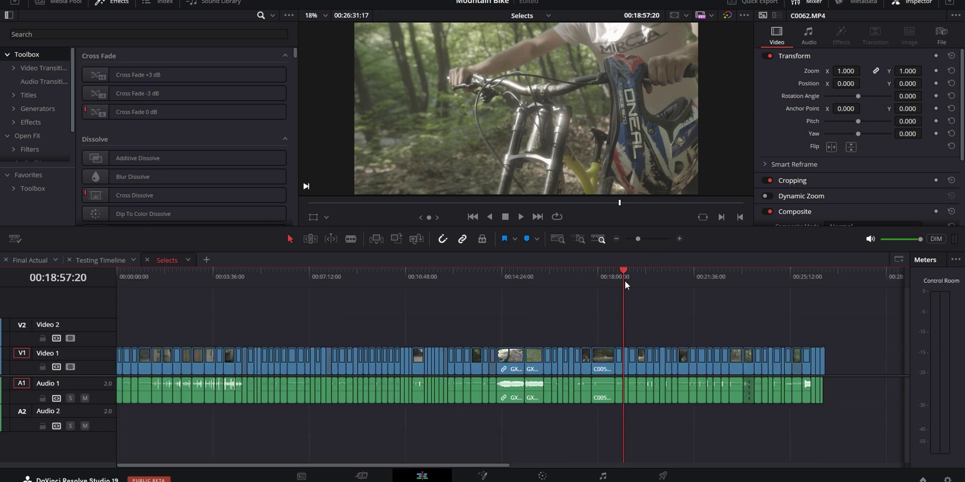
click(305, 280)
key(shift+z)
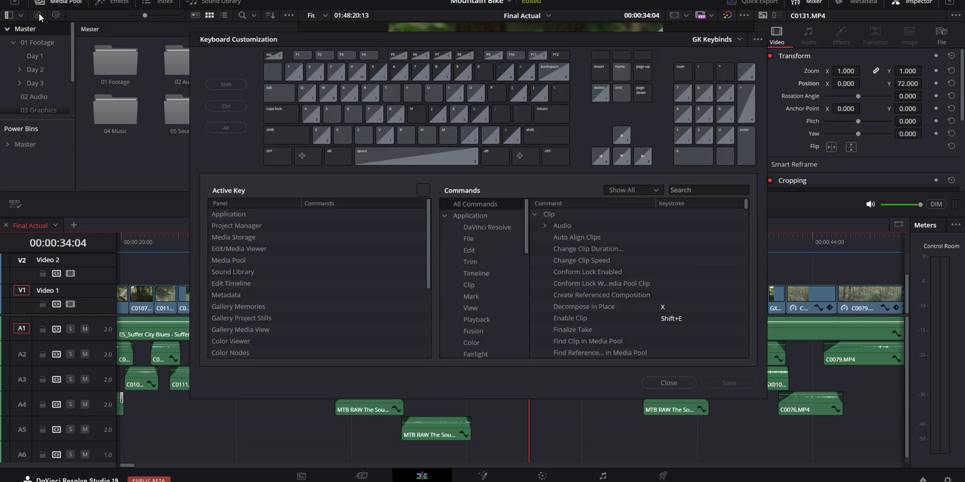
Search the shortcuts for 'add audio' and 'add vi', then marquee-select nine audio clips and the V3–V4 clips.
click(706, 190)
text(ad)
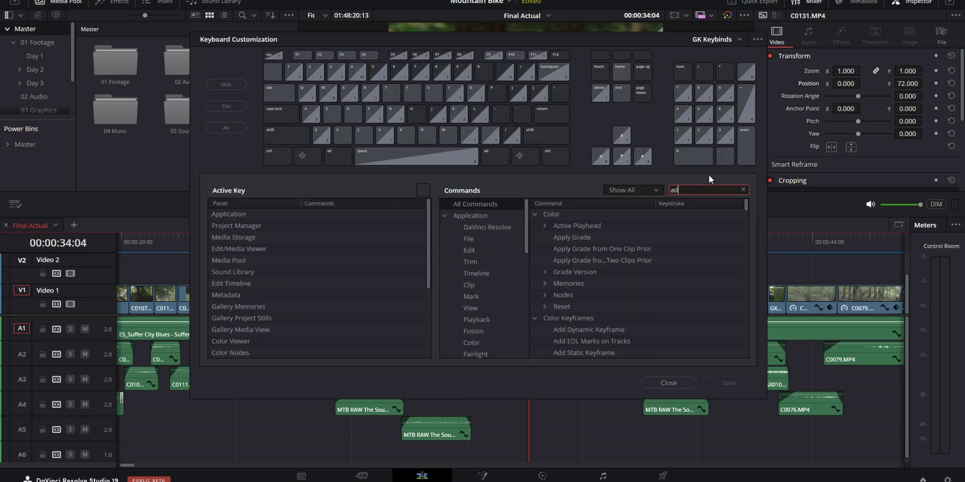
text(d audio)
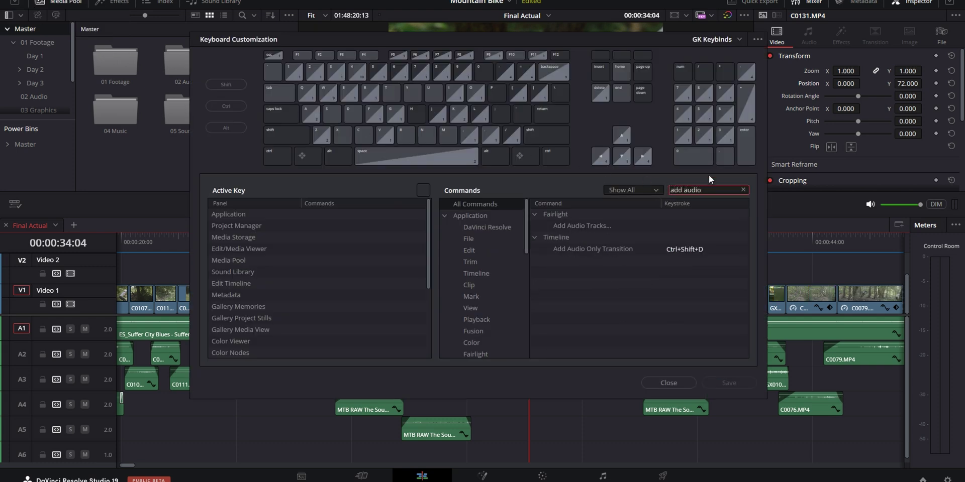
key(BackSpace)
key(BackSpace)
key(BackSpace)
key(BackSpace)
key(BackSpace)
text(vi)
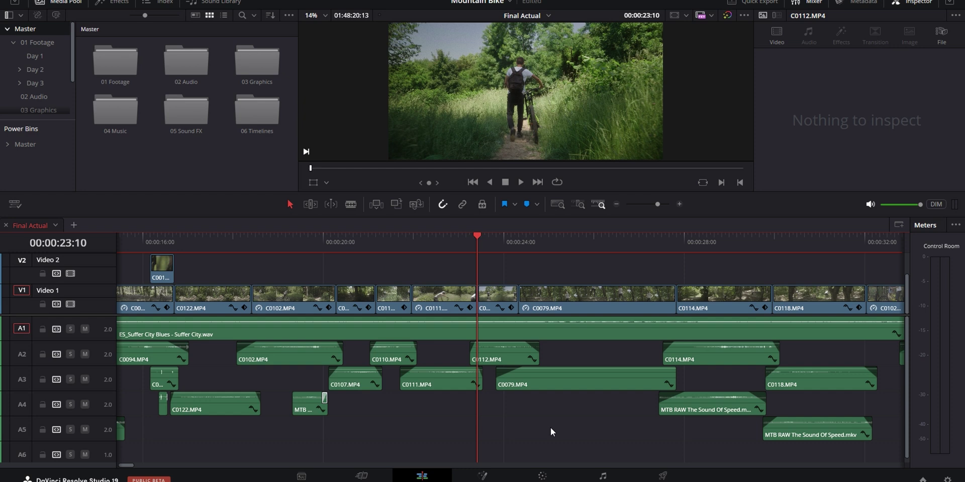
drag(729, 435, 271, 350)
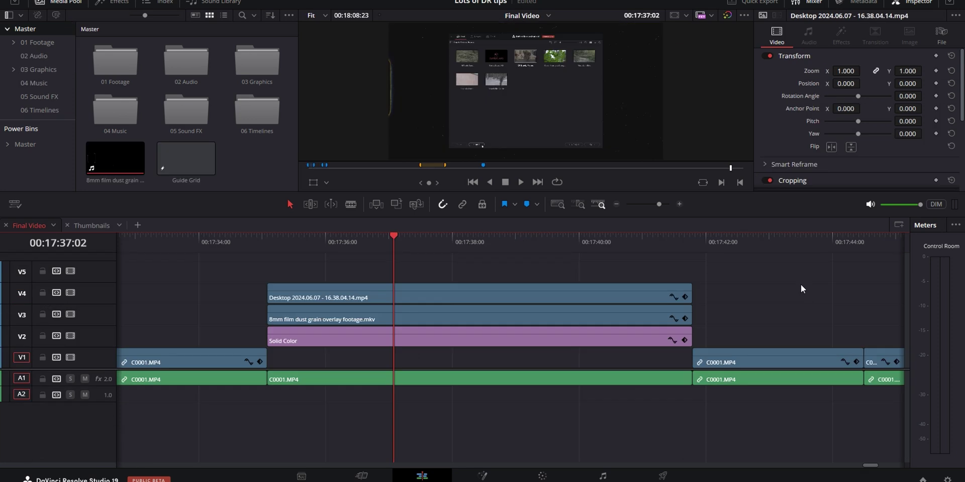
drag(741, 268, 430, 308)
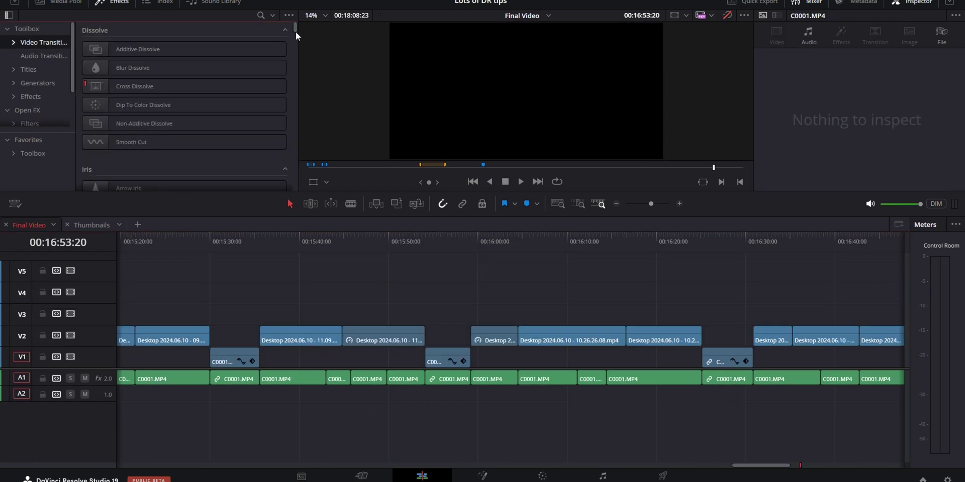
Scroll Video Transitions to mMusic Video 2 and set its Film Marks as the standard transition.
drag(296, 31, 288, 112)
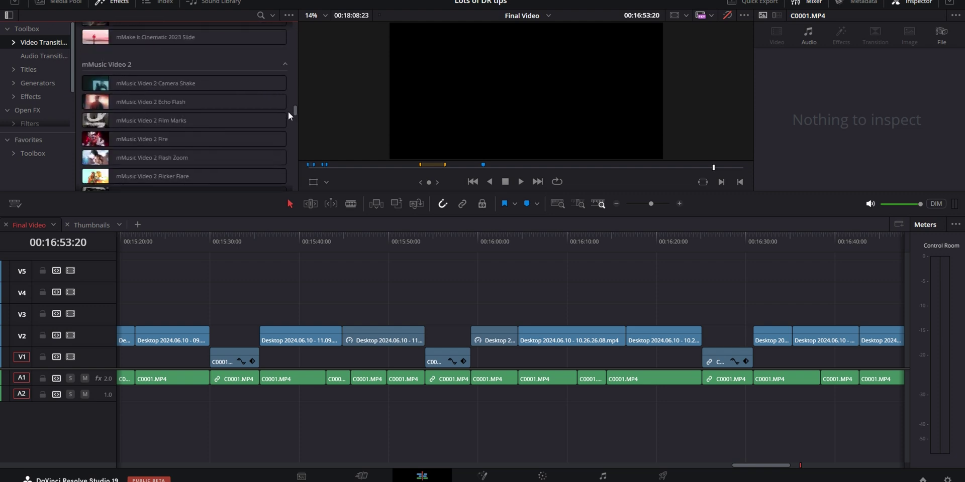
right_click(122, 118)
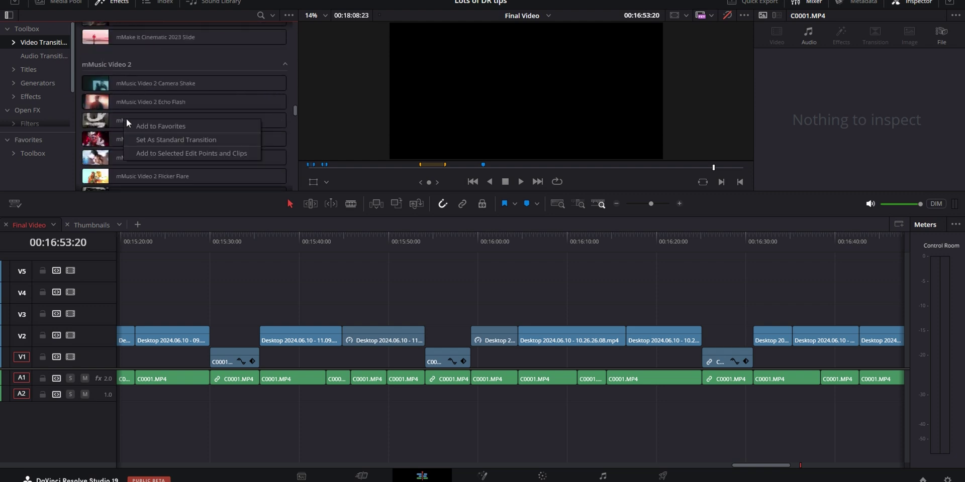
click(241, 140)
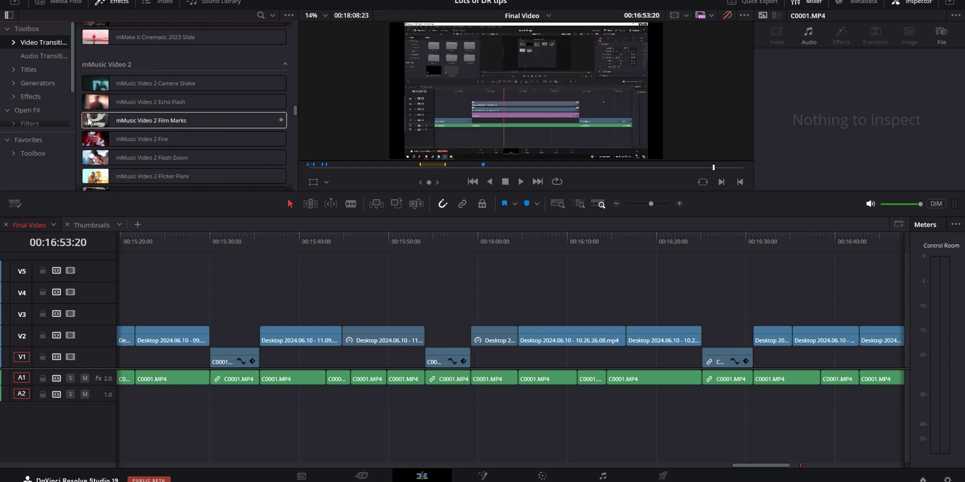